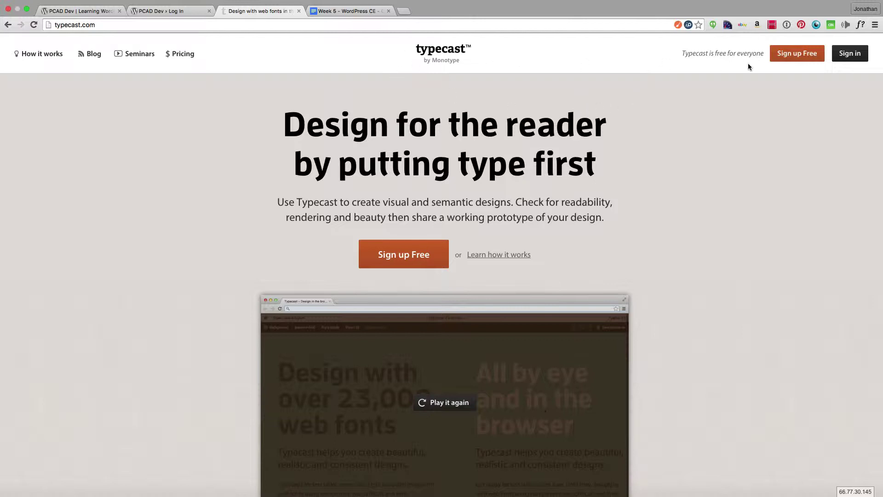
Step: Sign in to Typecast with its saved login, unlocking the password manager with the master password
left_click(851, 54)
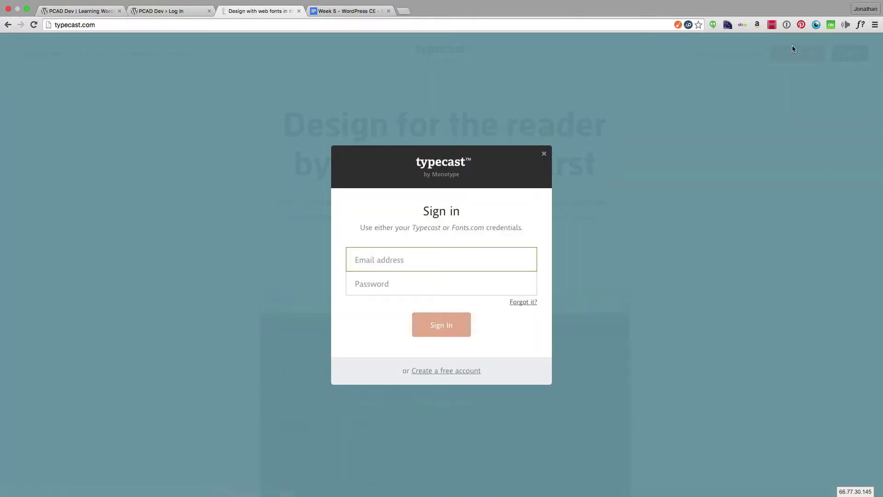
mouse_move(622, 2)
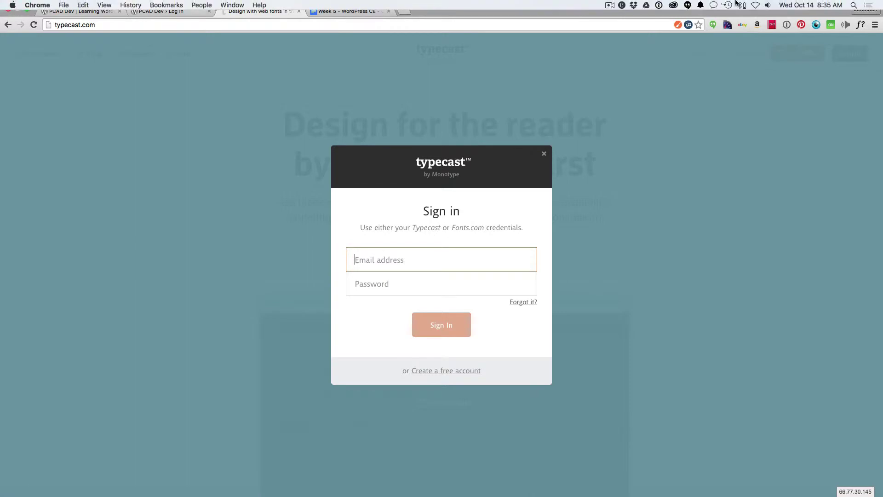
left_click(658, 6)
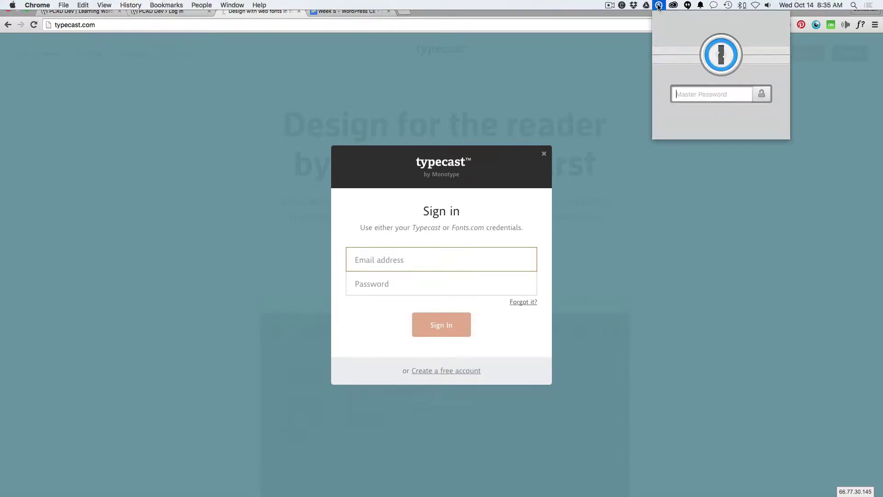
type("•••••••••••")
key("Return")
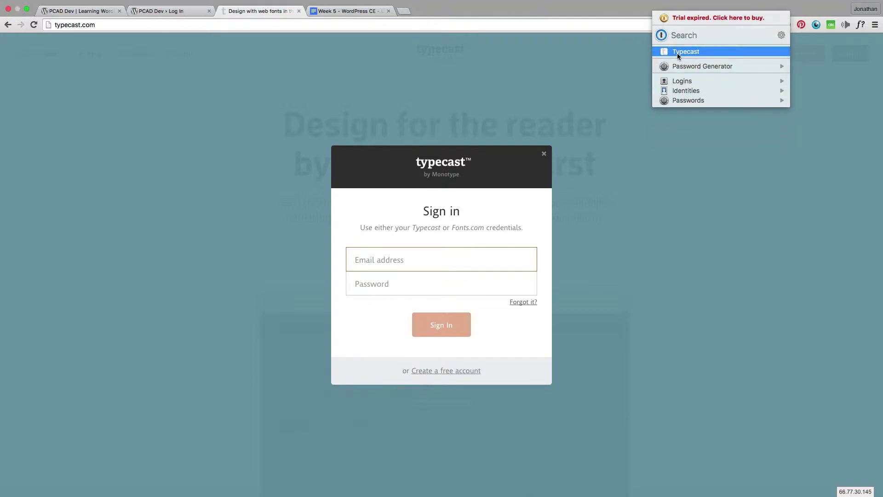
left_click(677, 53)
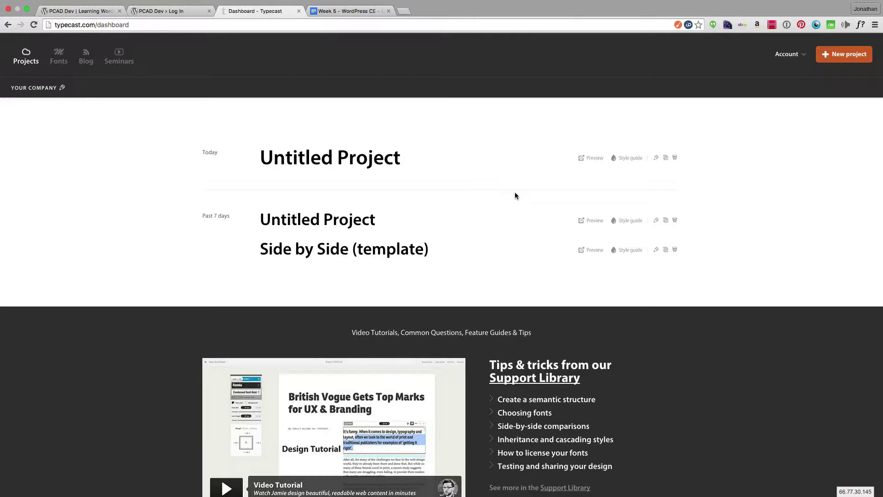
Step: Open today's Untitled Project from the dashboard and create a new blank web page project from it
left_click(375, 166)
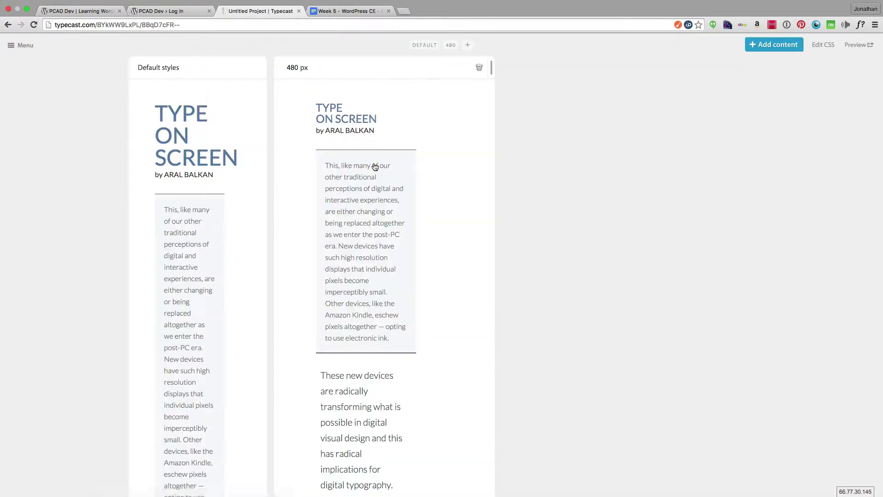
left_click(18, 45)
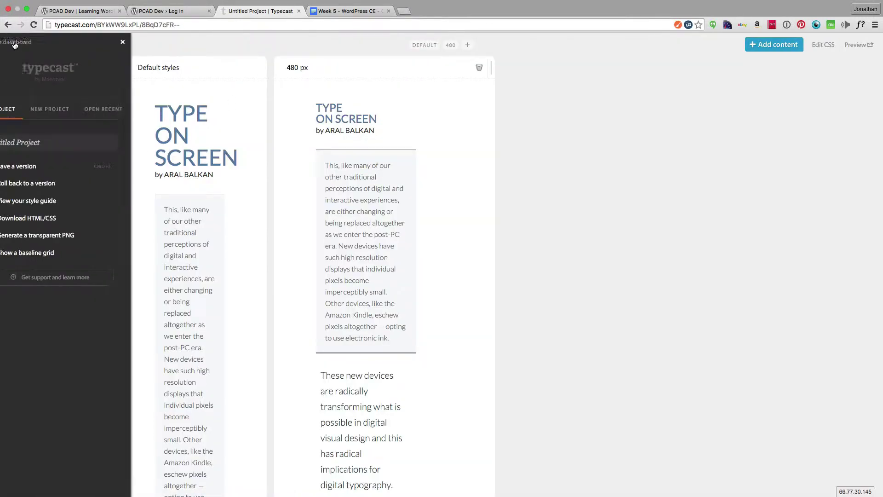
left_click(77, 112)
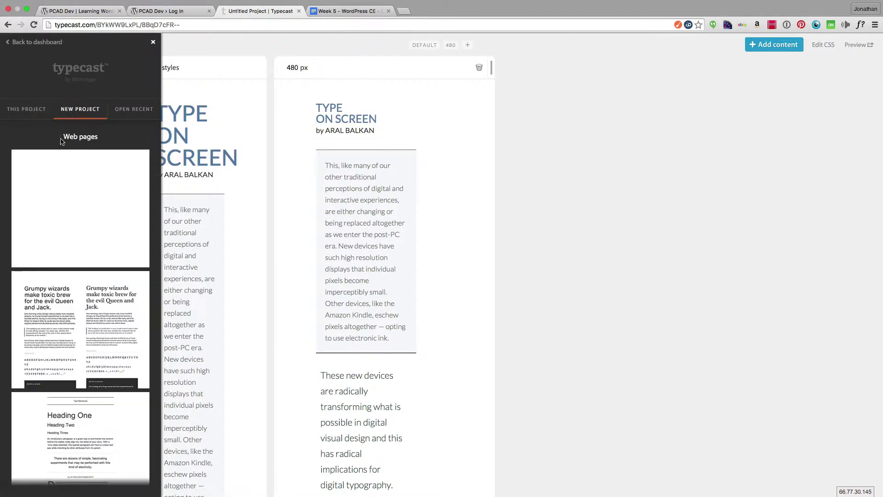
left_click(74, 192)
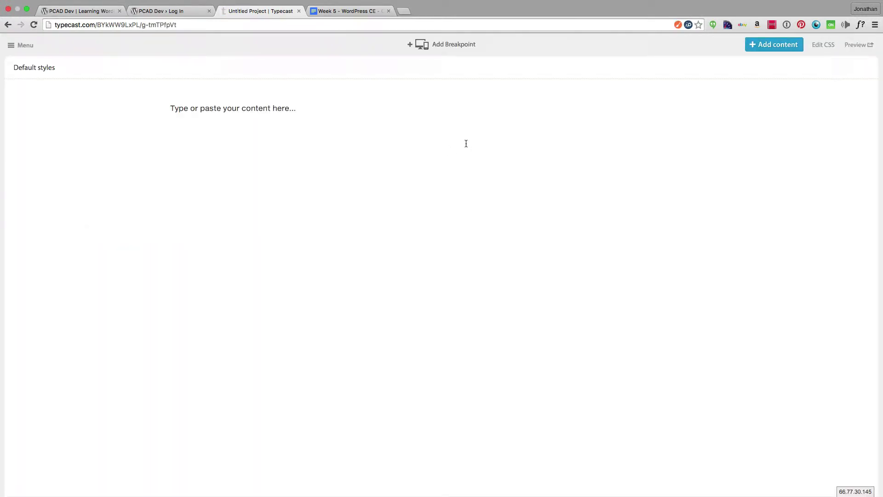
Step: Search the web for "lancaster online" in a new browser tab and open the lancasteronline.com site
left_click(404, 11)
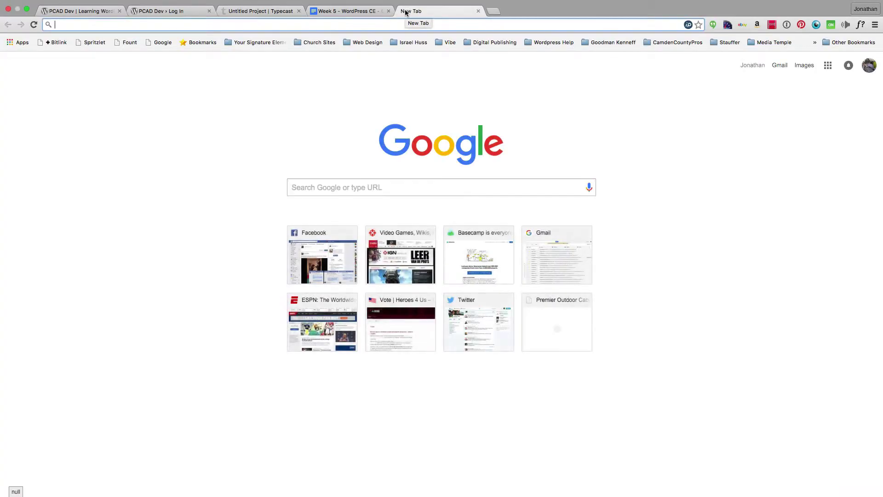
type("lancaster on")
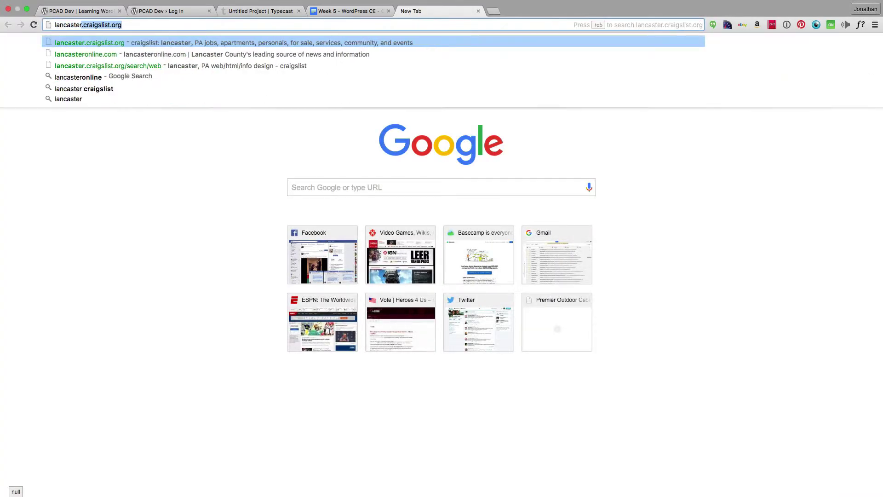
type("line")
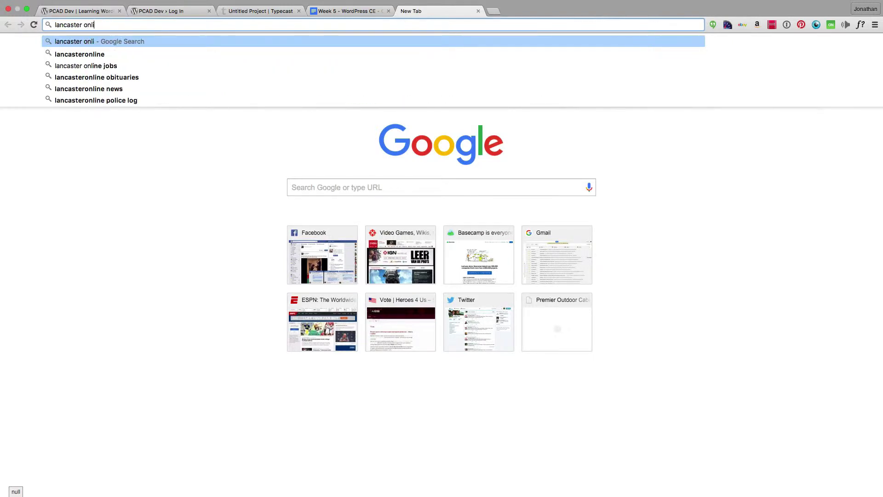
key("Return")
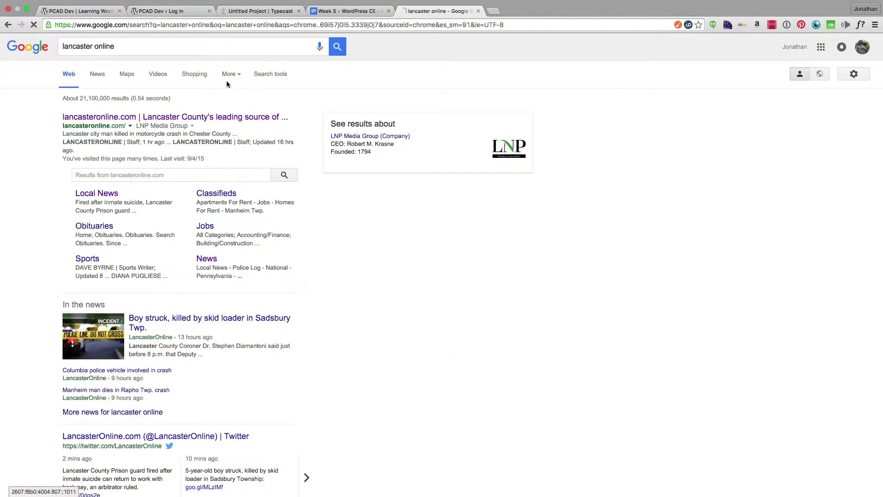
left_click(197, 118)
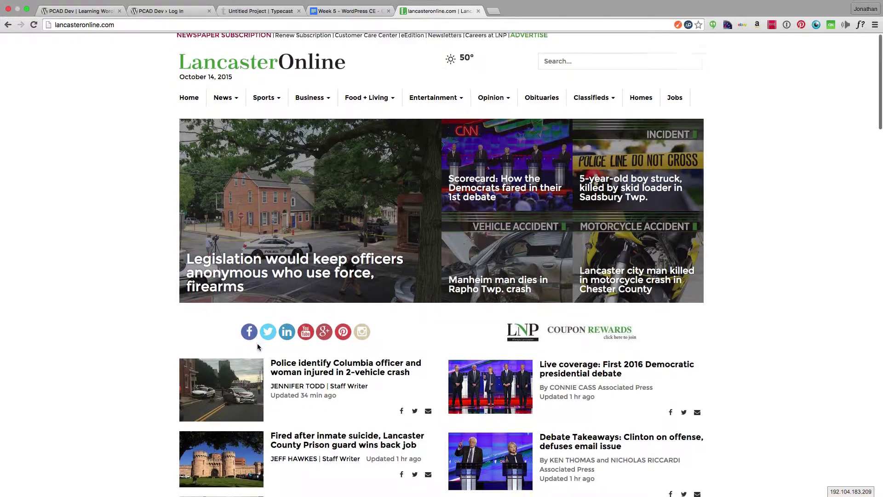
Step: Open the article "Sunshine to linger in Lancaster County but temperatures to dip", copy its body paragraphs, and close the article
scroll(258, 343, "down", 3)
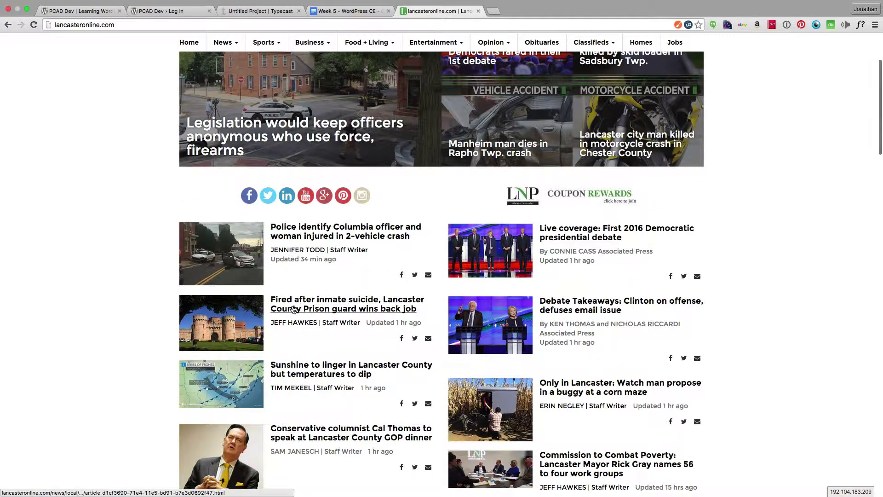
left_click(293, 373)
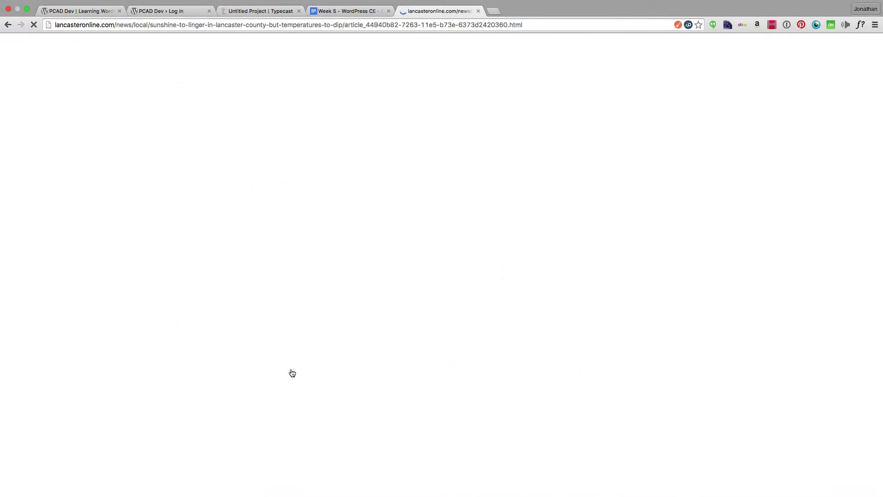
scroll(292, 373, "down", 6)
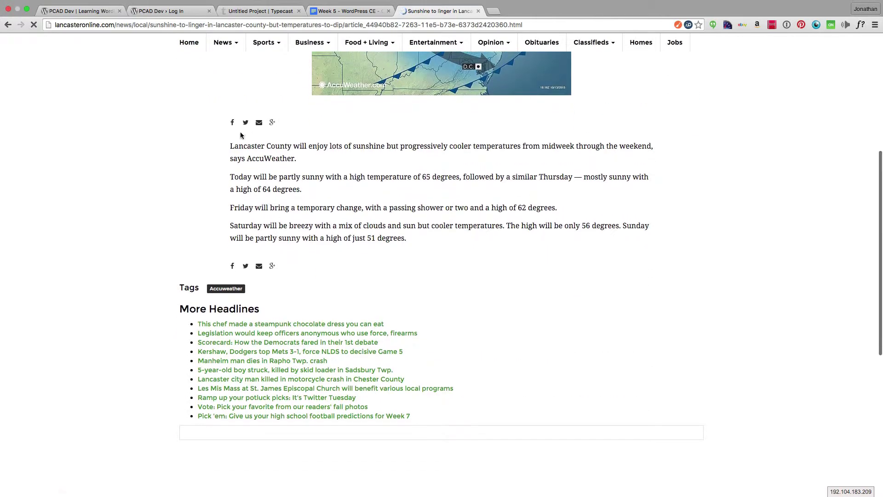
left_click_drag(230, 146, 418, 236)
key("super+c")
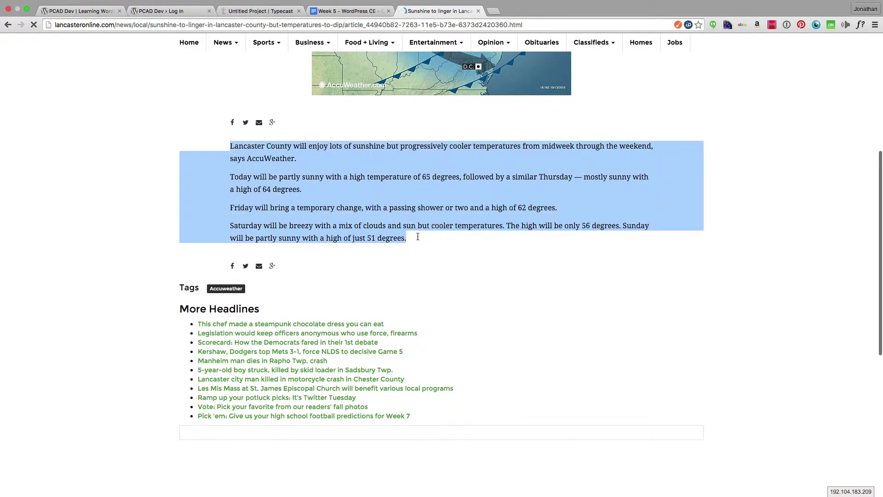
key("super+w")
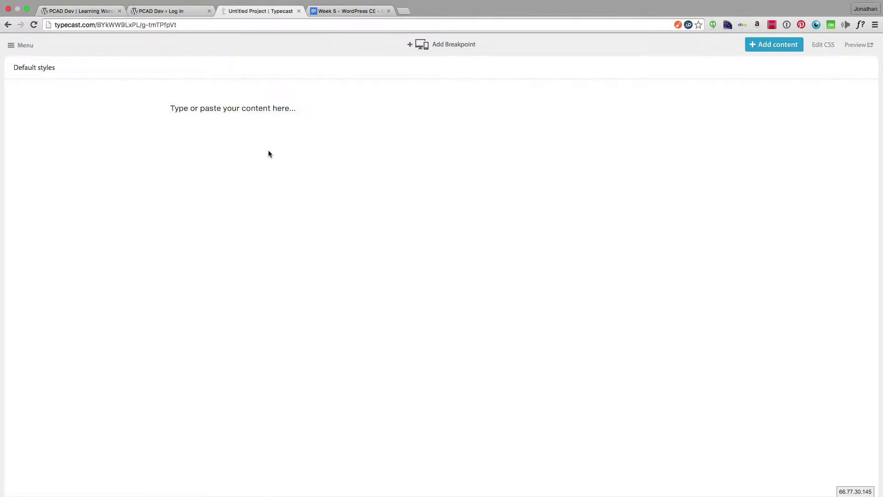
Step: Replace the placeholder paragraph in the blank project with the copied article text
left_click(248, 108)
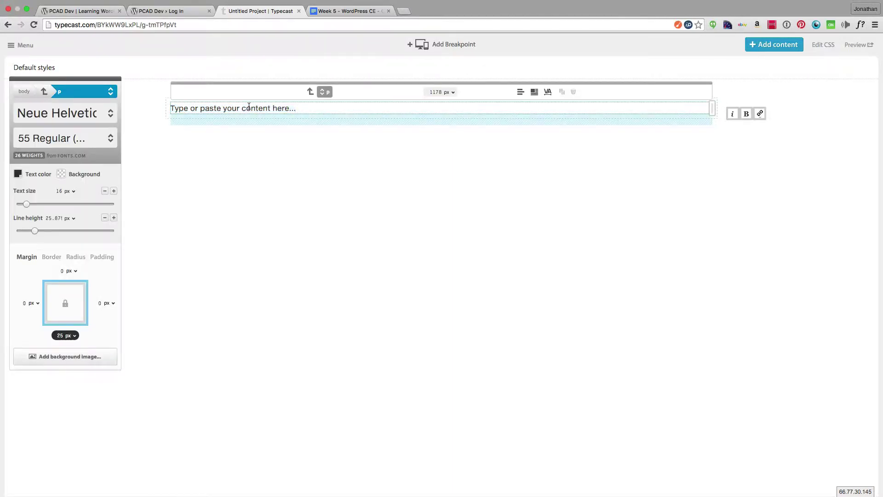
key("super+v")
left_click(217, 280)
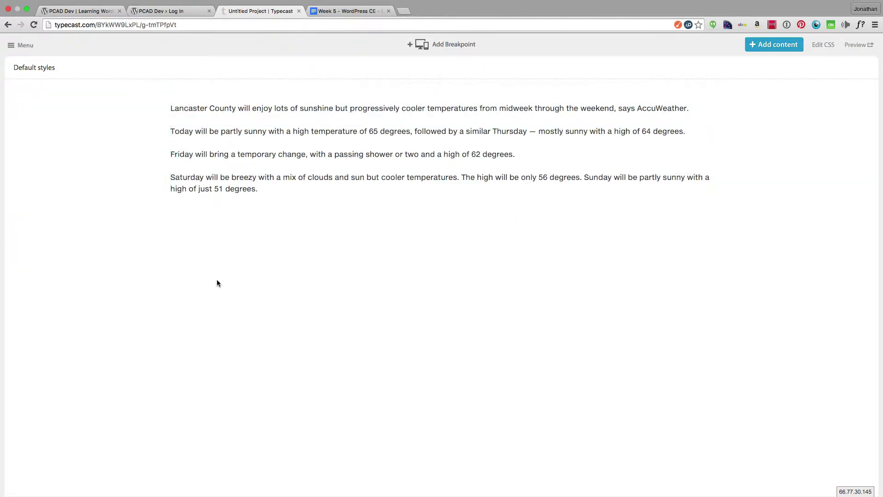
Step: Add two more copies of the article text below the existing paragraphs
left_click(246, 189)
key("Return")
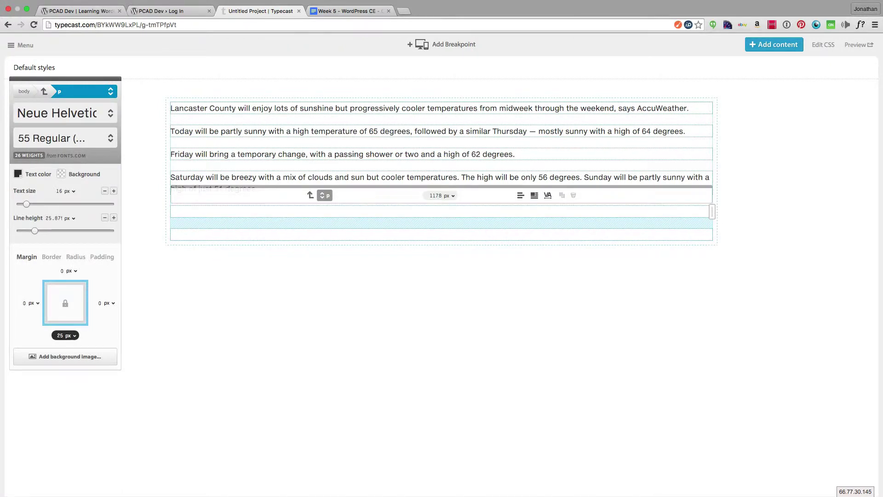
key("super+v")
key("Return")
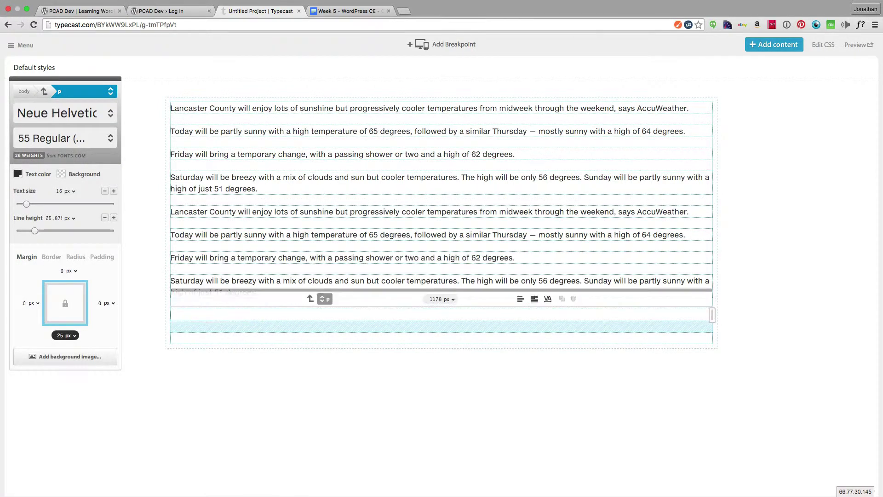
key("super+v")
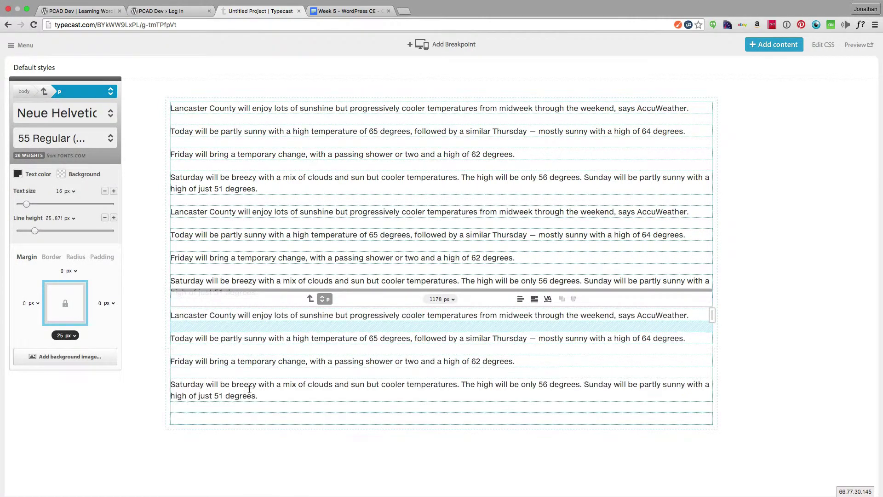
left_click(156, 421)
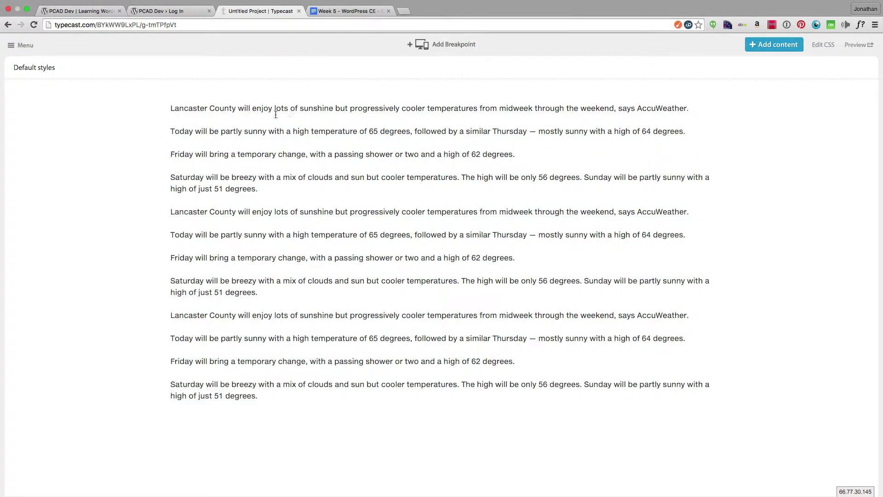
Step: Insert an empty paragraph above the first one, reopen the weather article to copy its headline, and close it again
left_click(253, 109)
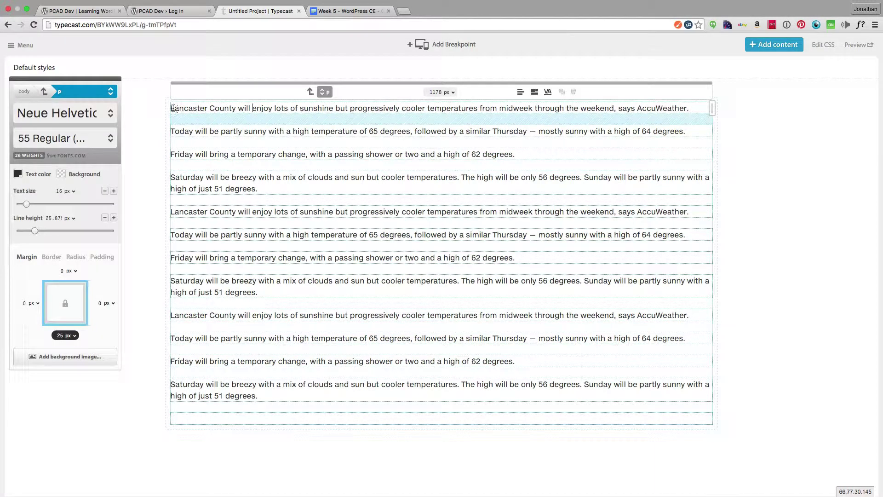
key("Return")
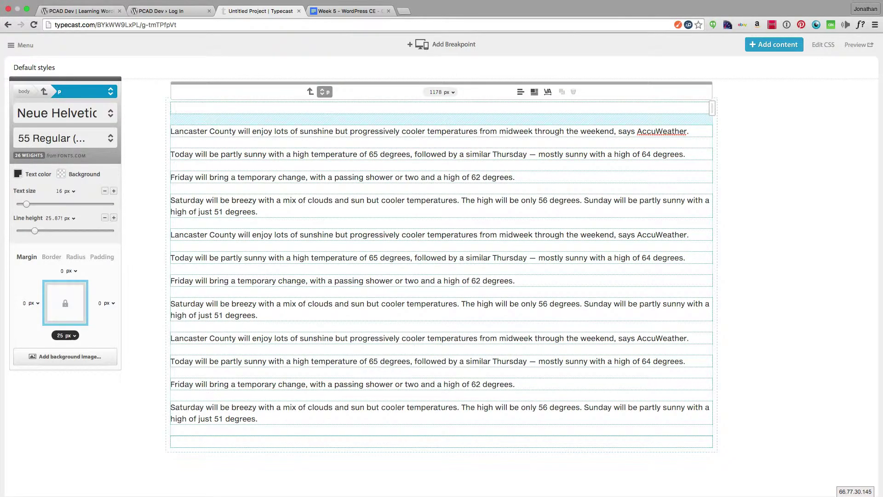
key("ctrl+shift+t")
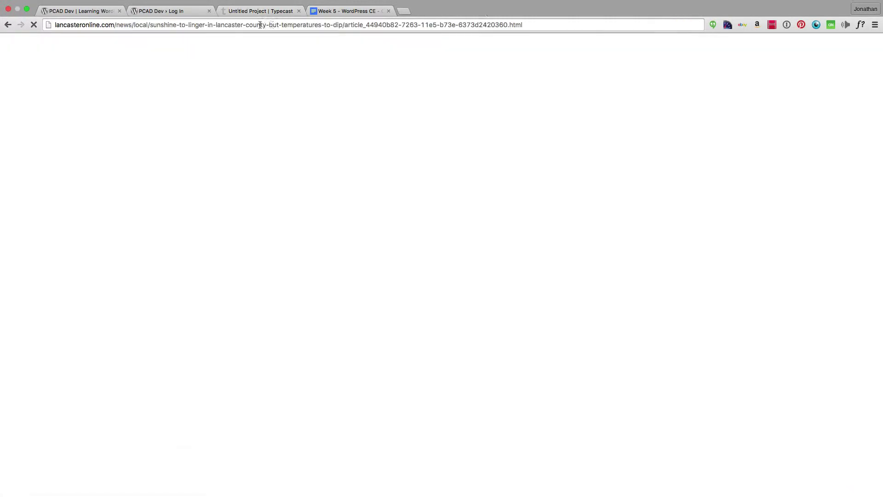
scroll(250, 144, "up", 10)
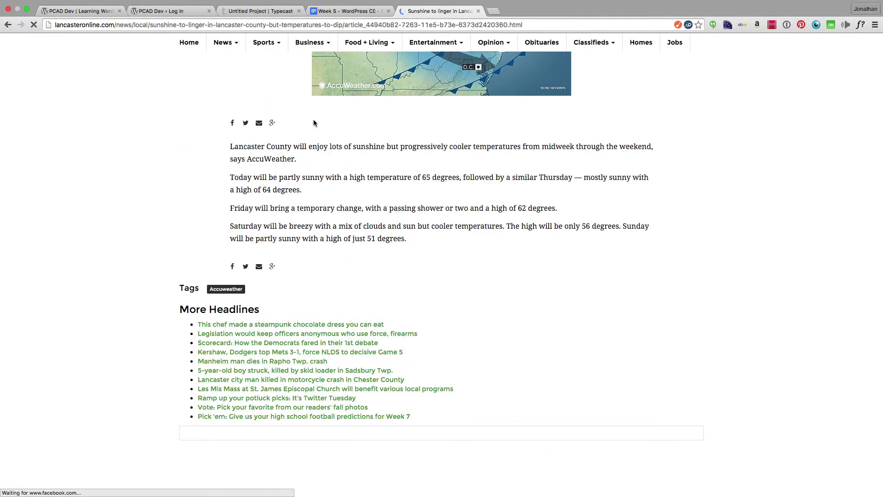
left_click_drag(388, 174, 173, 135)
key("super+c")
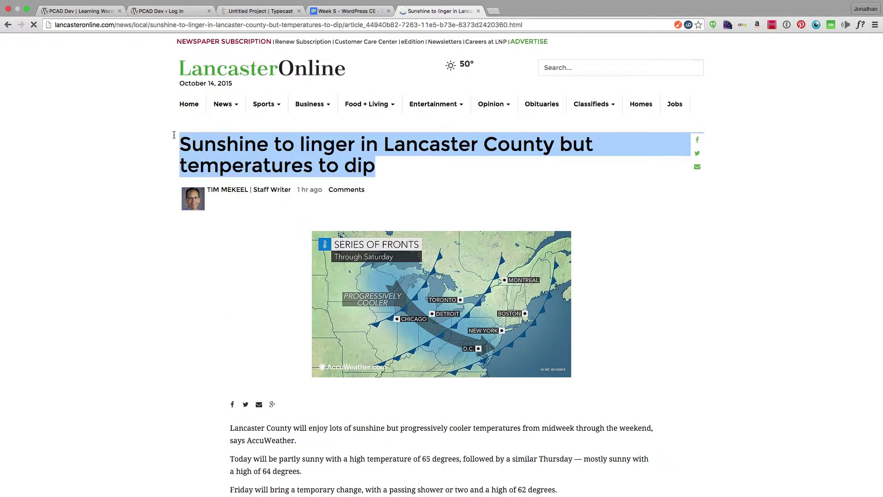
key("ctrl+w")
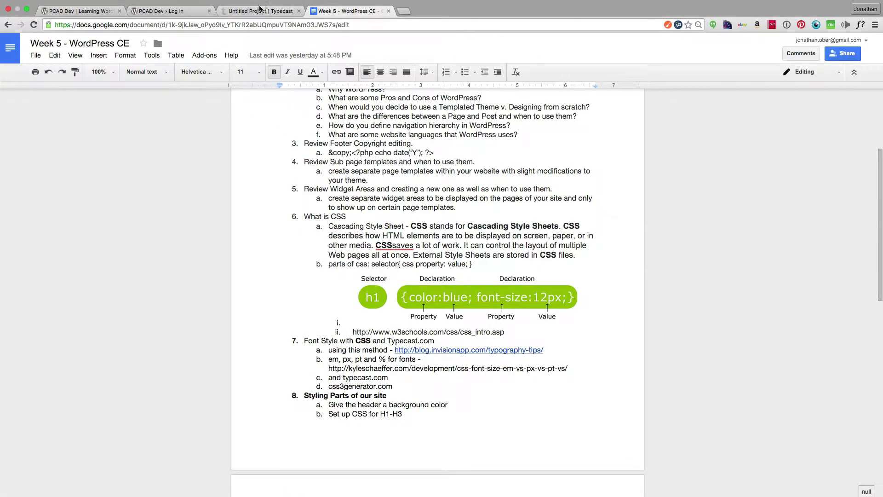
Step: Paste the headline "Sunshine to linger in Lancaster County but temperatures to dip" into the empty first paragraph and change its element to h2
left_click(255, 11)
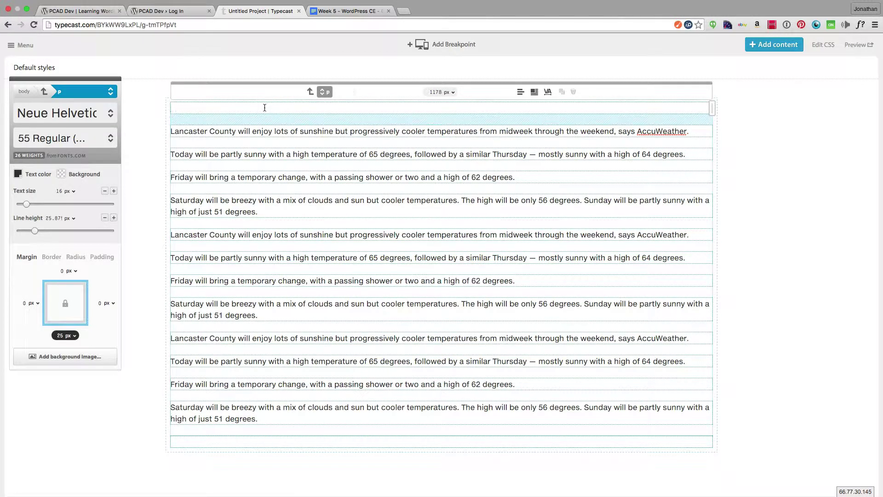
key("super+v")
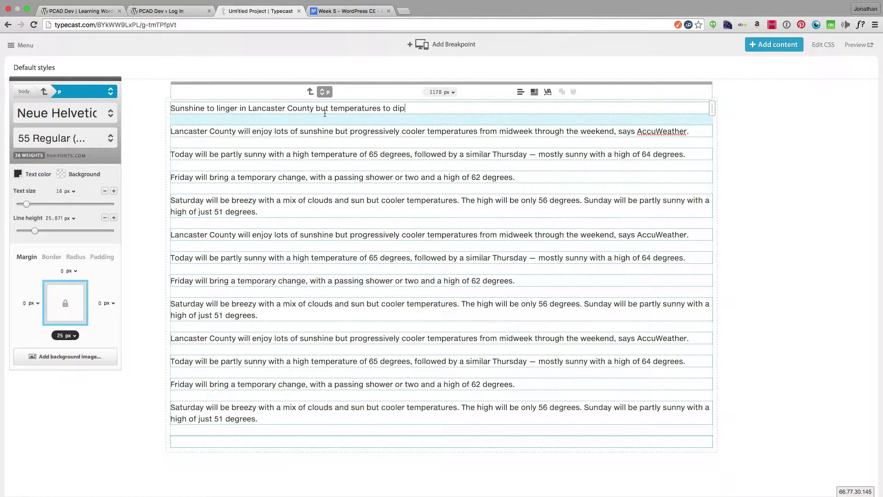
left_click(325, 91)
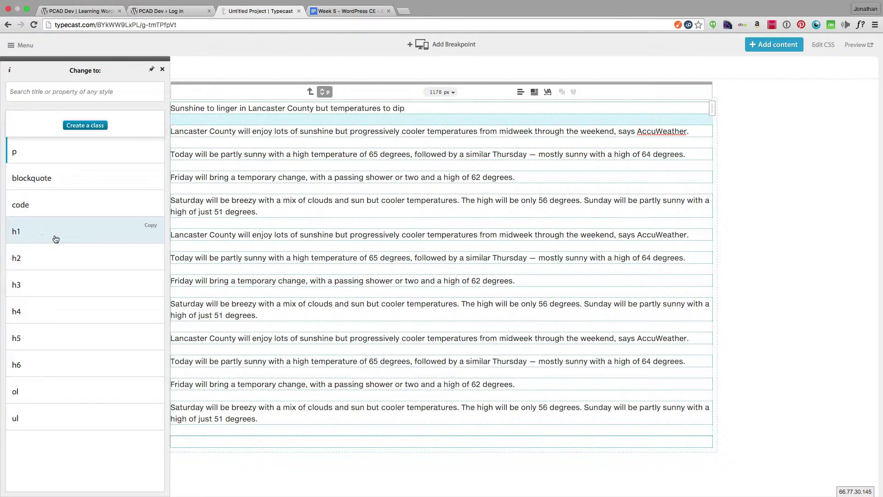
left_click(38, 260)
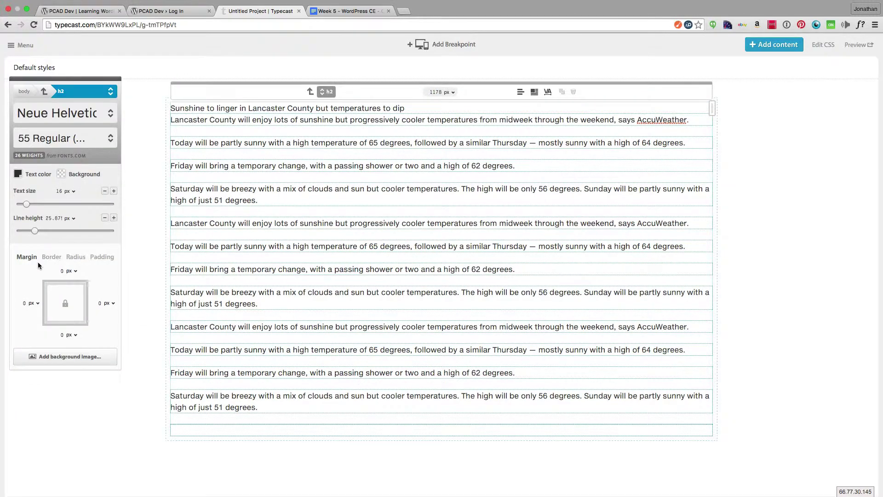
Step: Change the first "Saturday will be breezy" paragraph to a blockquote element
left_click(232, 133)
left_click(222, 188)
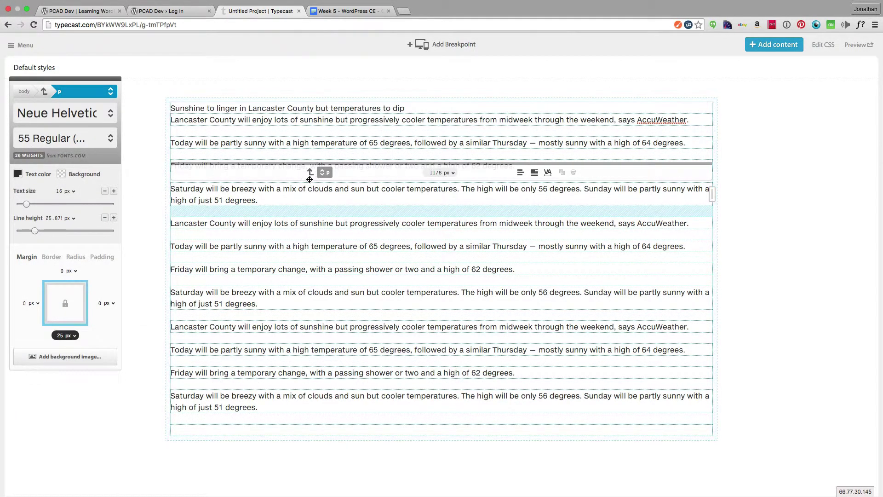
left_click(324, 172)
left_click(98, 182)
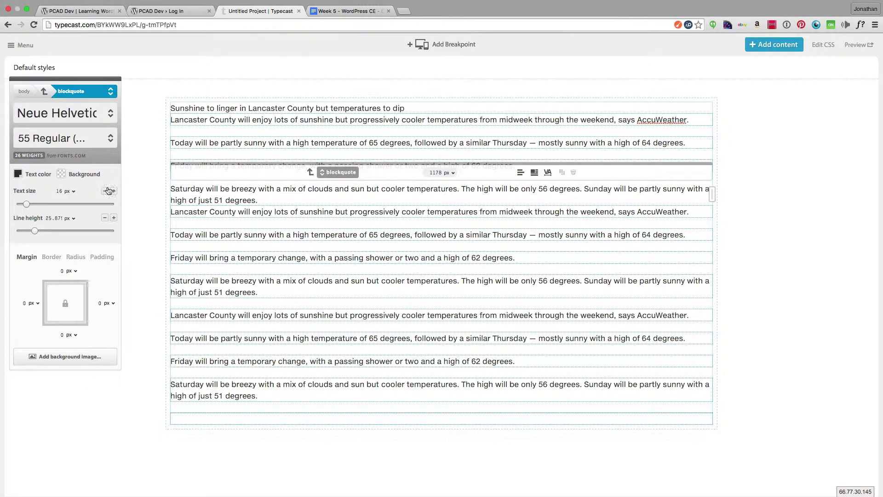
Step: Change the "Friday" paragraph in the second article copy and the "Today" paragraph in the third copy to h3
left_click(226, 256)
left_click(325, 241)
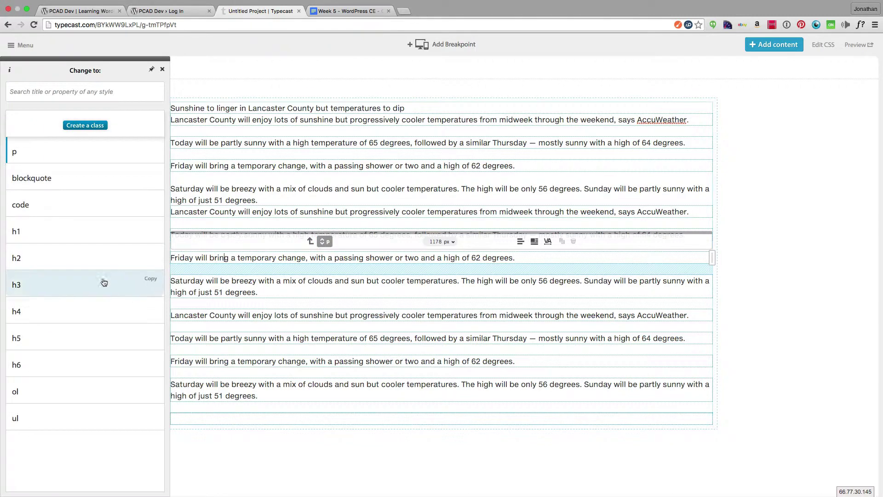
left_click(90, 283)
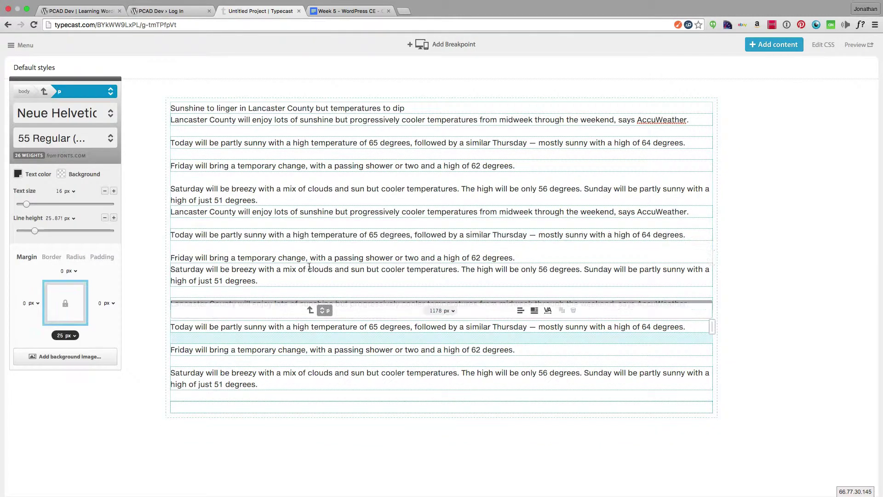
left_click(324, 310)
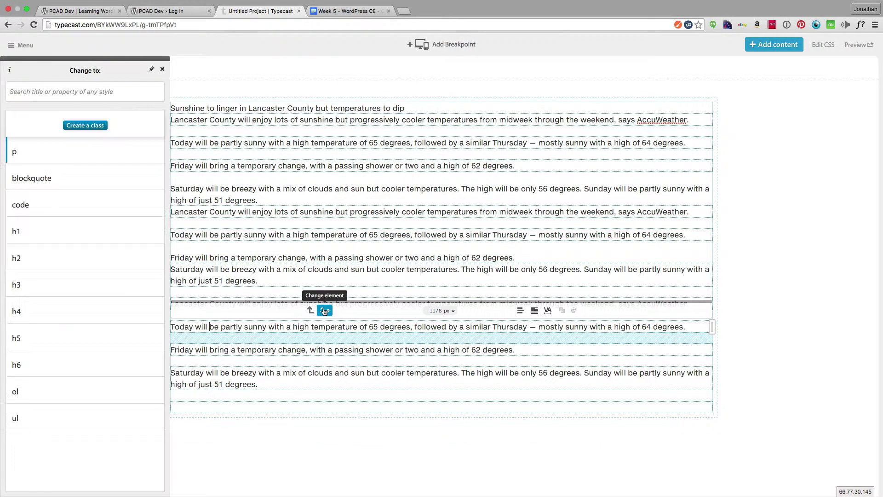
left_click(76, 278)
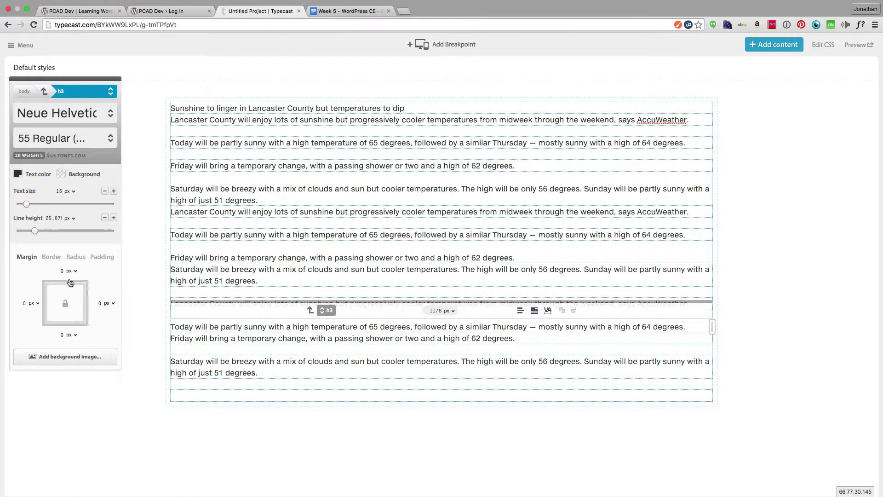
Step: Limit the font choices for the h2 headline to the Google provider and browse the families under A
left_click(254, 111)
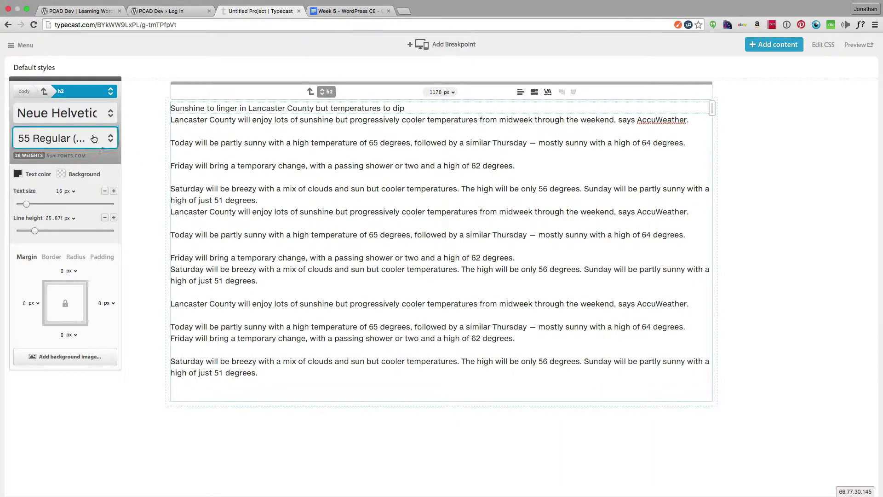
left_click(49, 114)
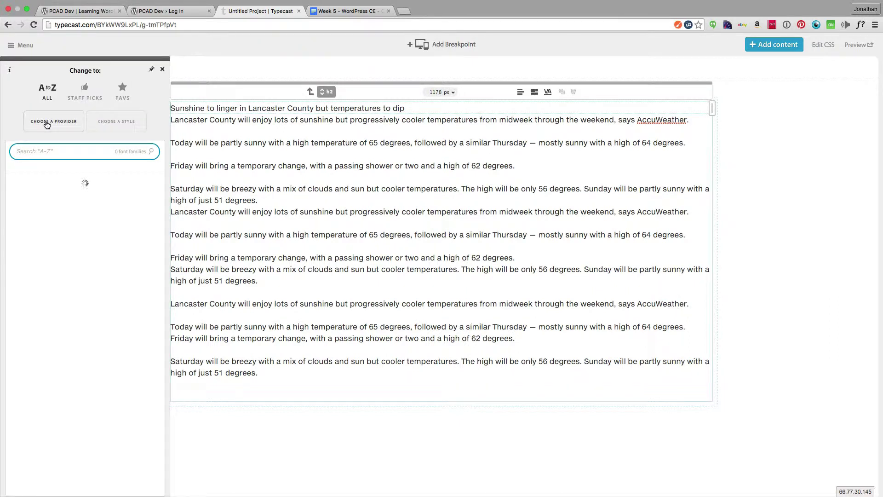
left_click(47, 122)
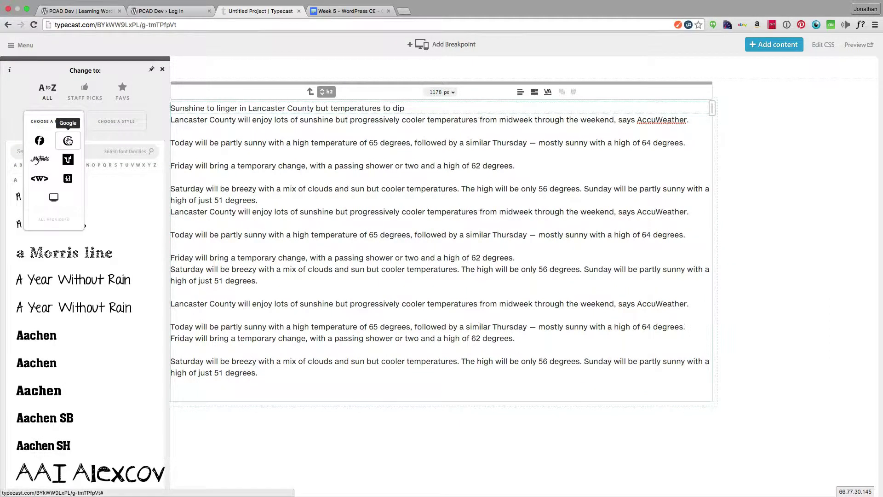
left_click(68, 140)
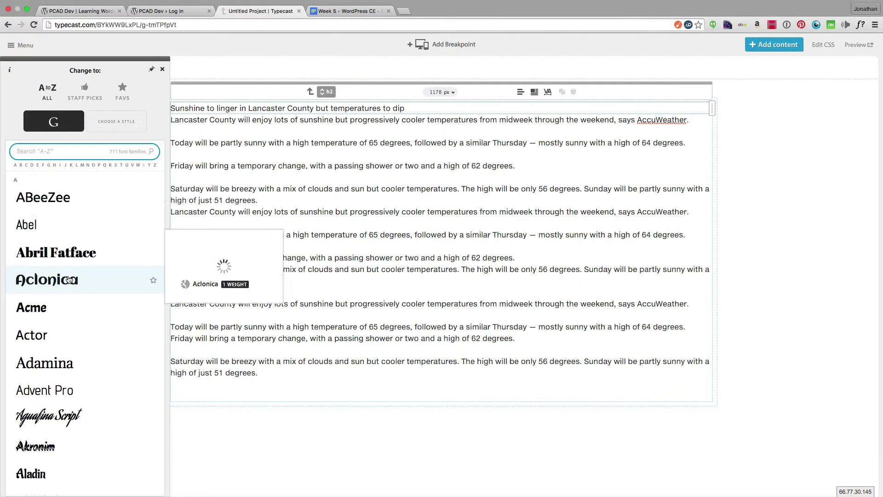
scroll(68, 279, "down", 10)
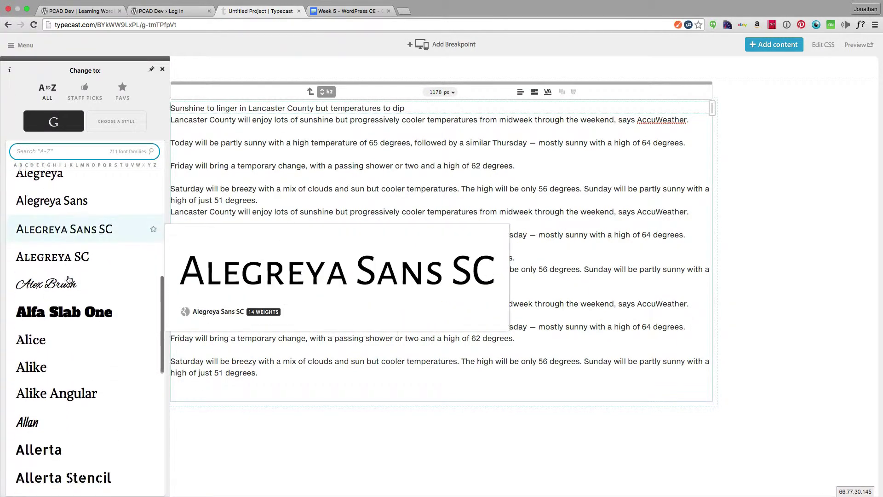
scroll(68, 279, "down", 6)
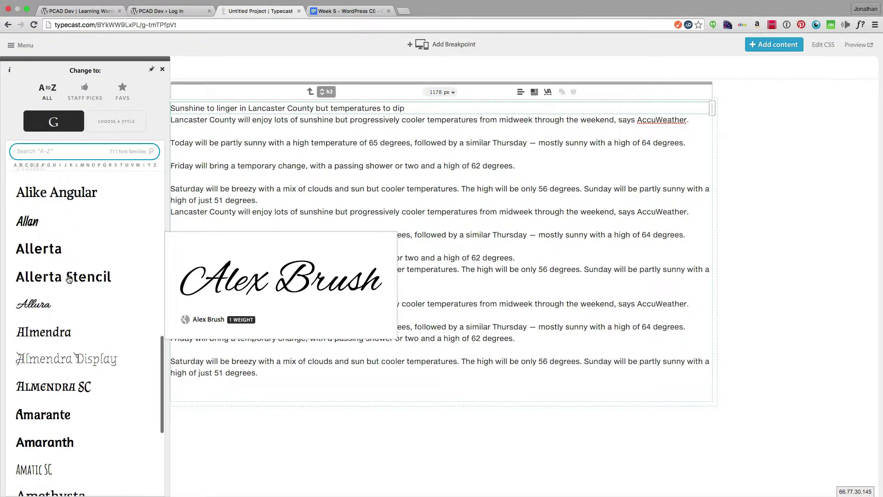
scroll(69, 280, "down", 5)
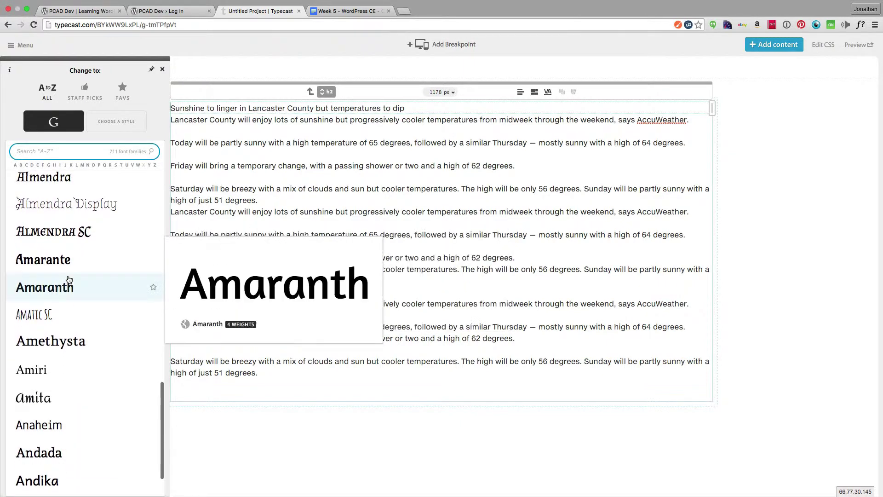
scroll(68, 283, "down", 2)
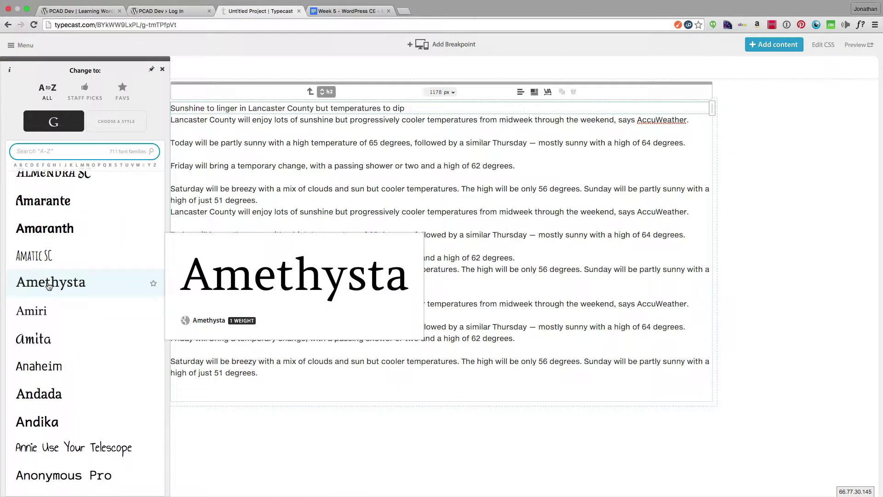
scroll(49, 286, "down", 10)
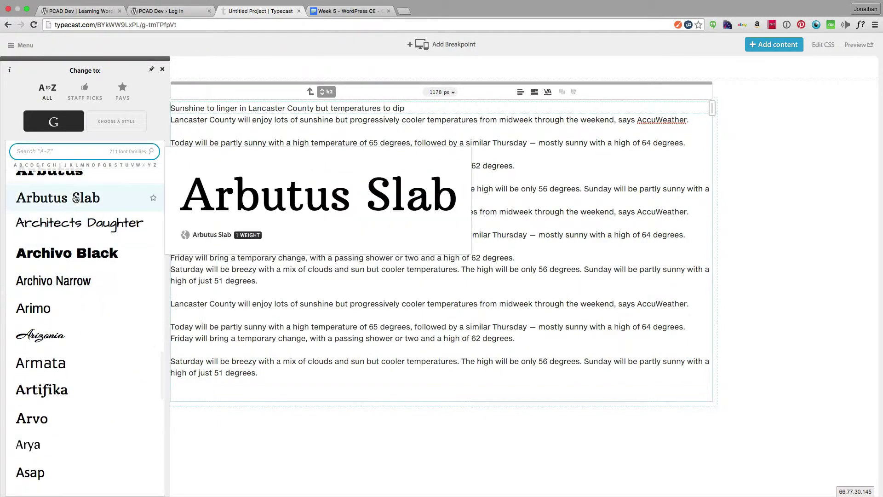
Step: Narrow the Google fonts to the slab serif style and apply Cutive to the h2 headline
left_click(111, 124)
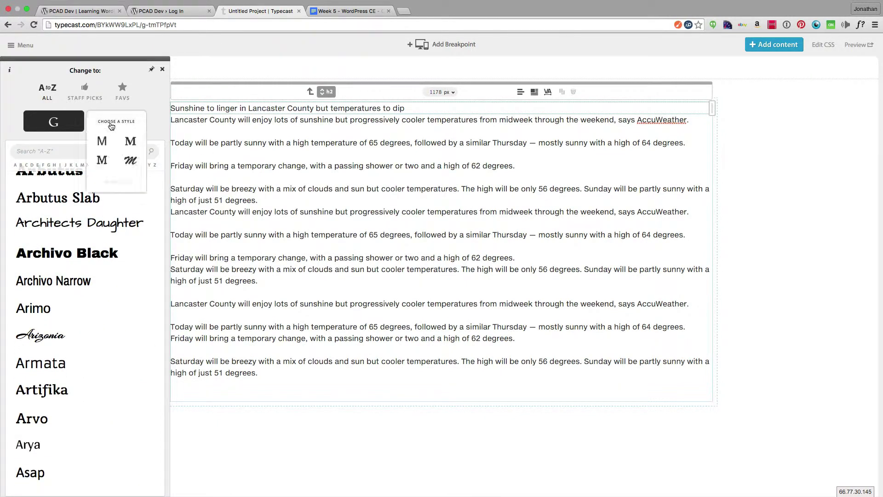
left_click(102, 160)
left_click(100, 158)
mouse_move(81, 305)
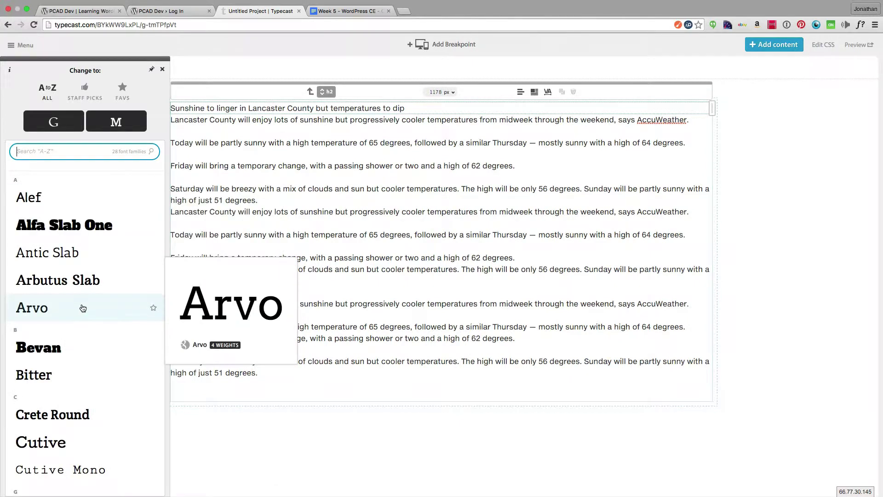
scroll(81, 306, "down", 3)
scroll(82, 304, "down", 3)
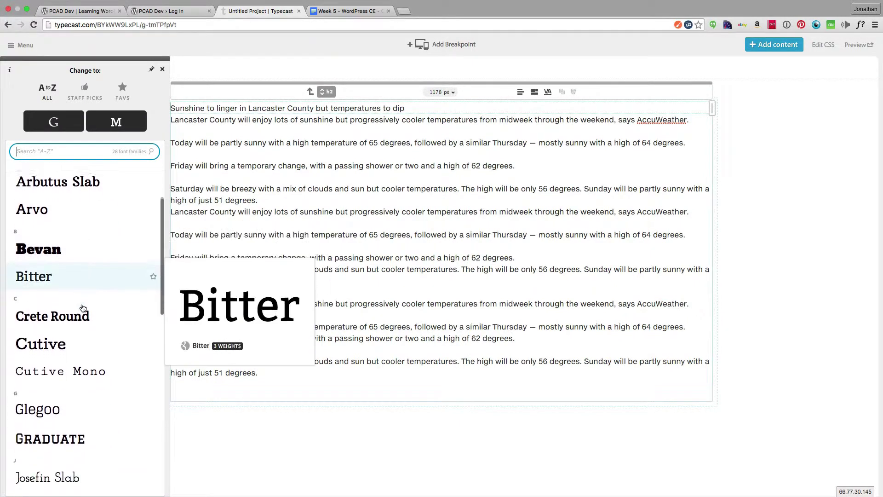
left_click(33, 340)
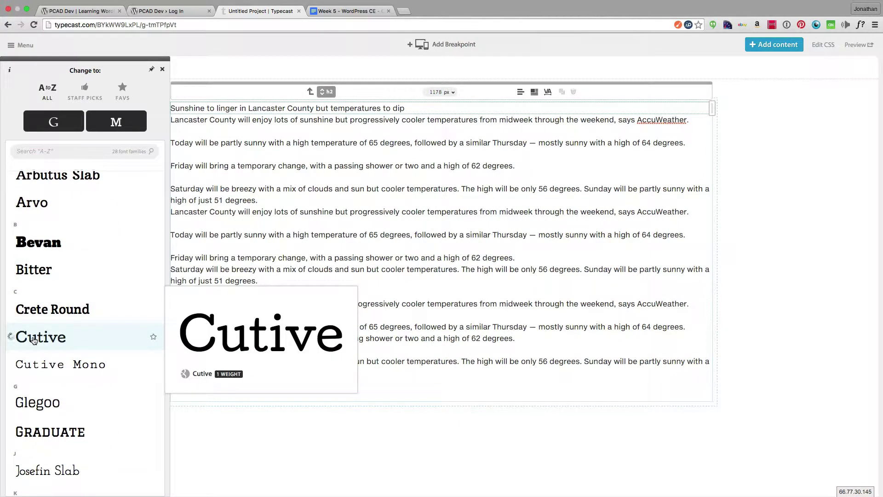
Step: Select the h3 line in the third article copy, search the fonts for "cut" and apply Cutive
left_click(198, 232)
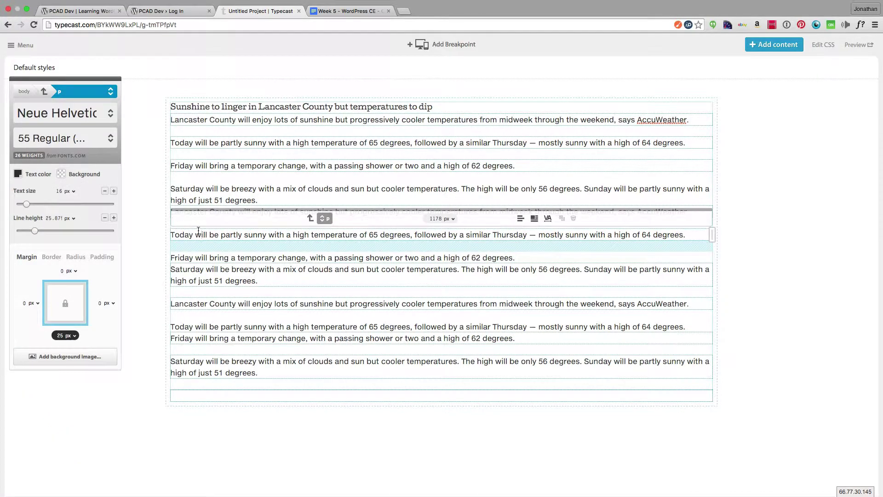
left_click(193, 303)
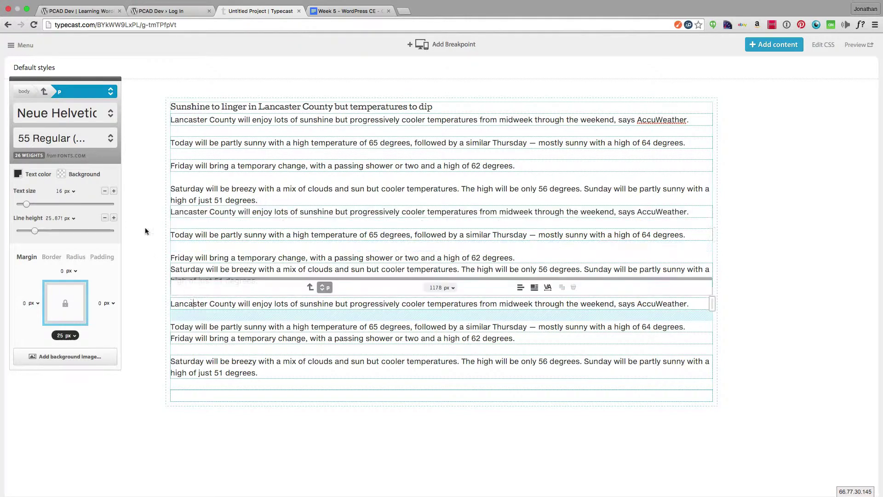
left_click(199, 332)
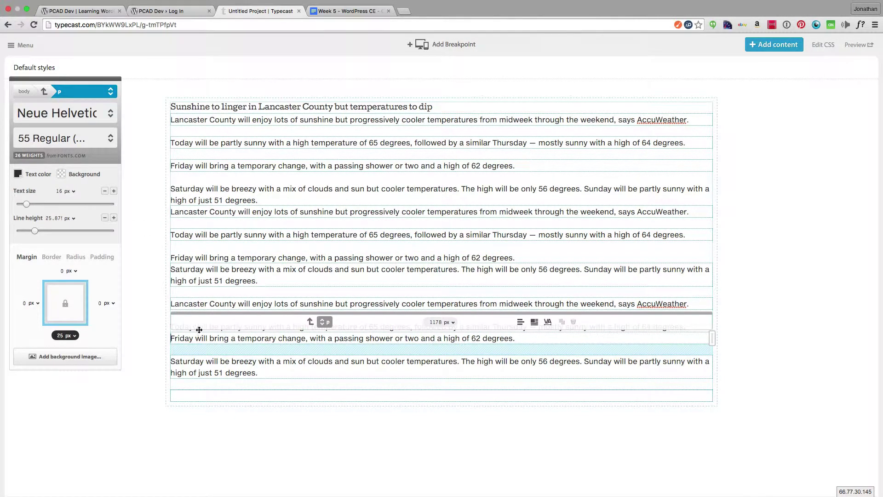
left_click(162, 328)
left_click(176, 325)
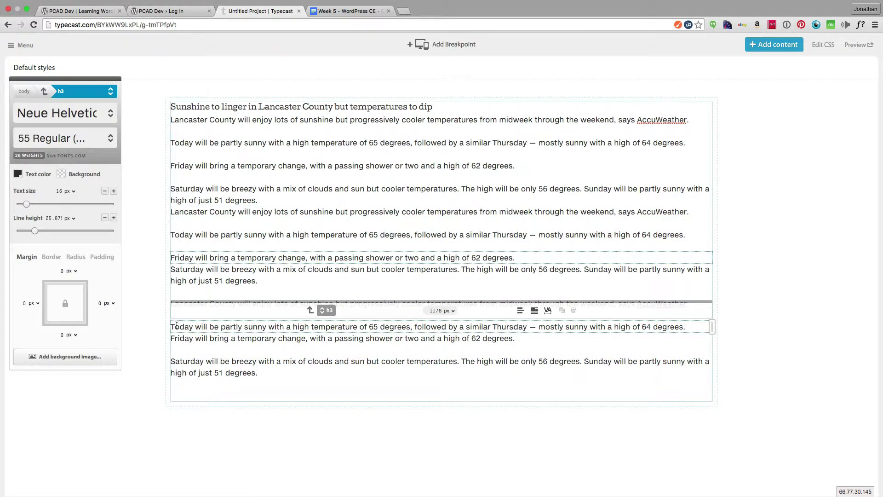
left_click(76, 113)
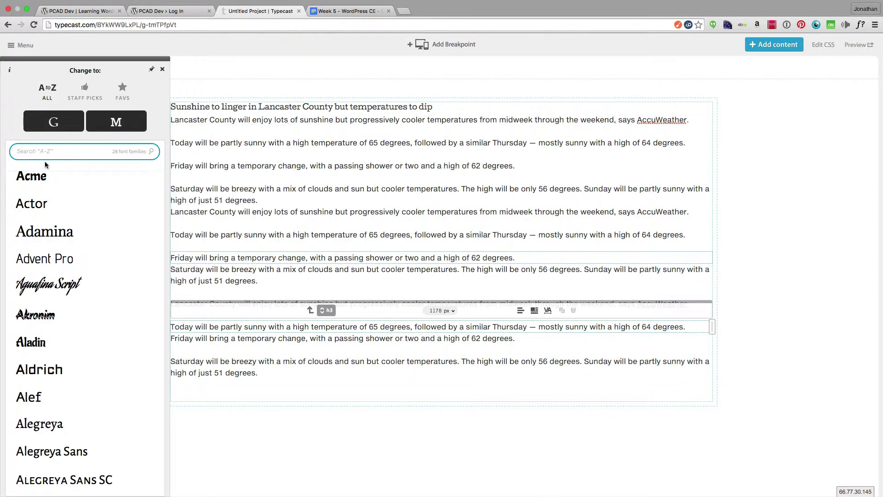
type("cut")
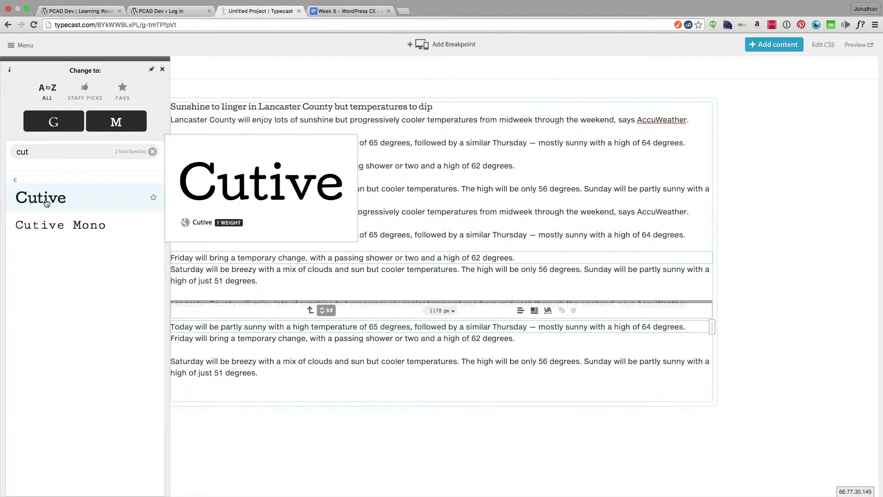
left_click(46, 203)
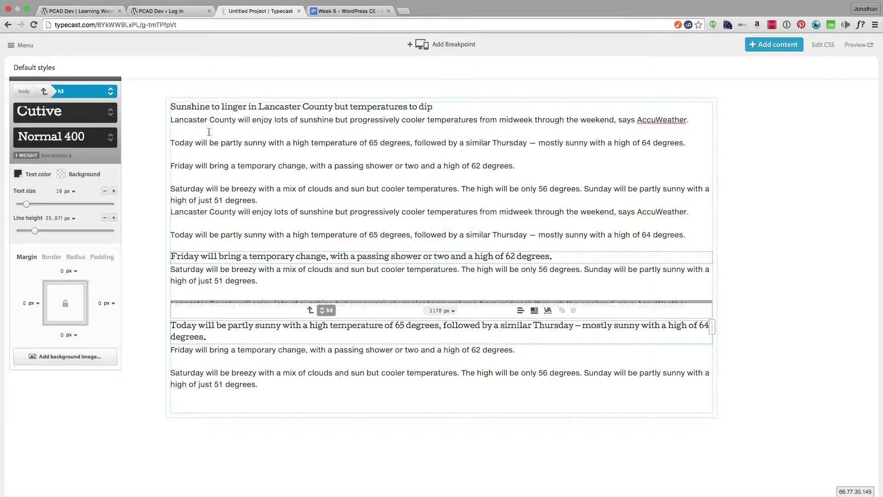
Step: For the body paragraphs, remove the slab style filter, search the Google fonts for "pt san" and apply PT Sans
left_click(207, 119)
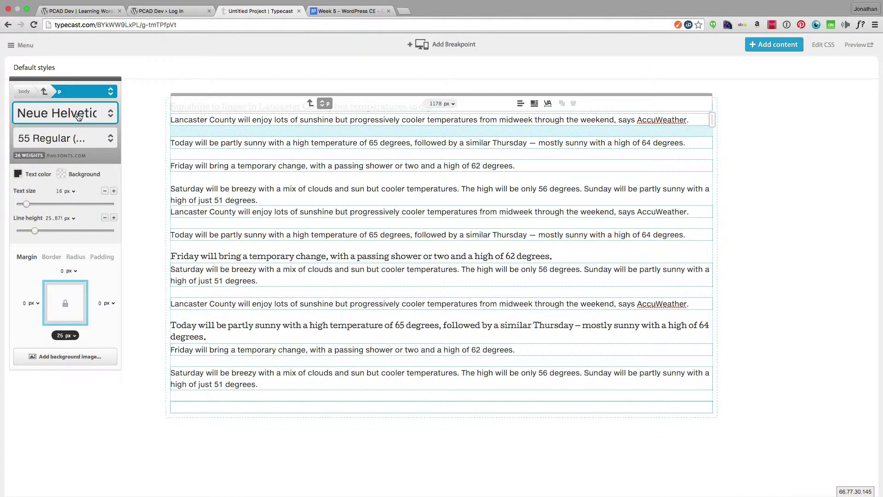
left_click(78, 117)
double_click(44, 153)
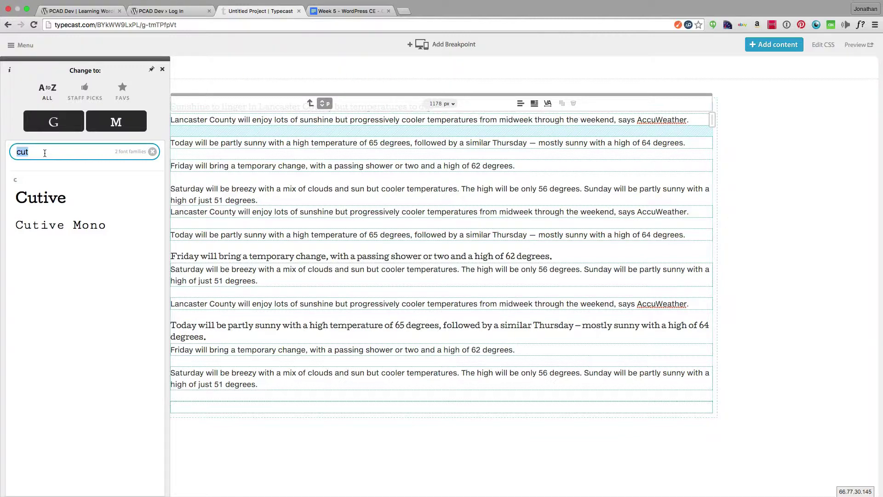
type("pt")
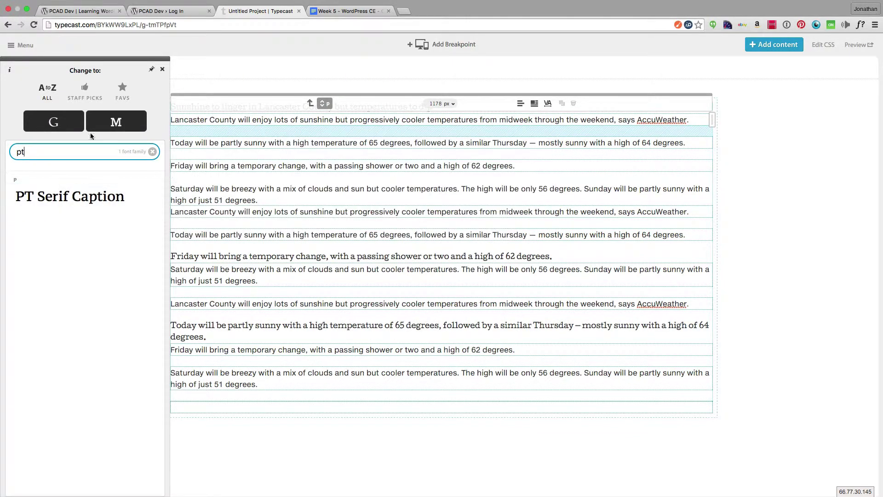
left_click(106, 124)
left_click(103, 160)
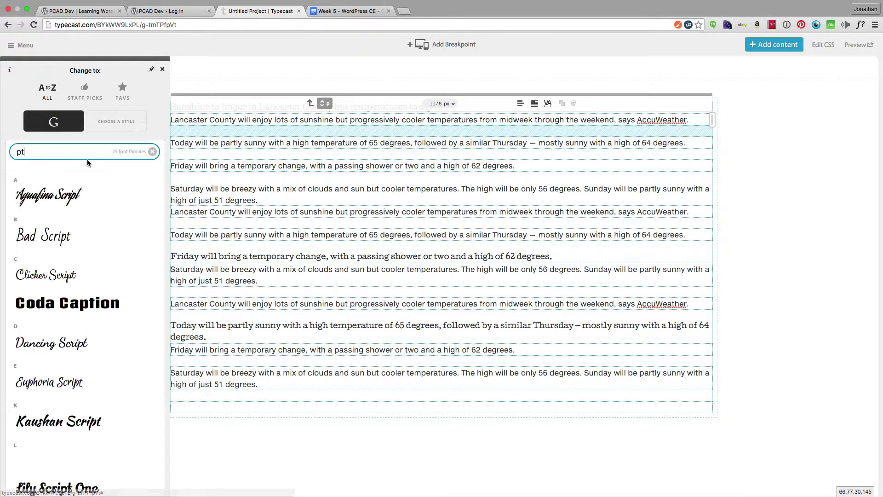
left_click(48, 154)
type("pt s")
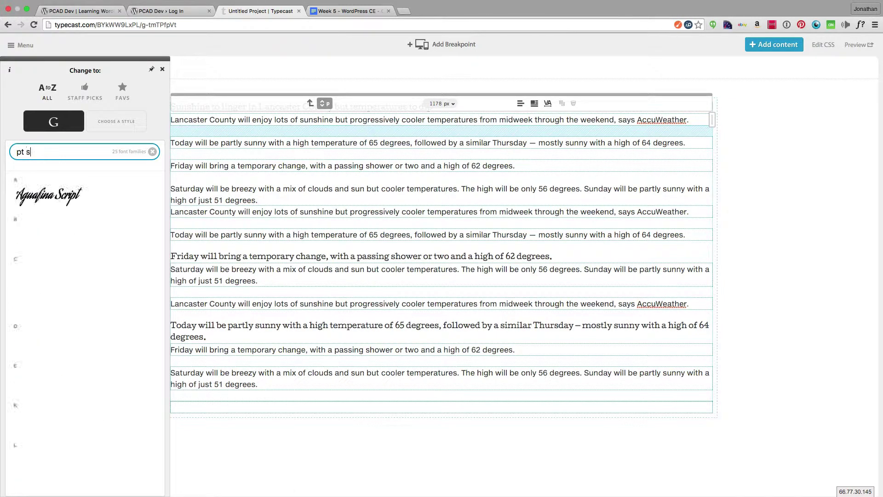
type("an")
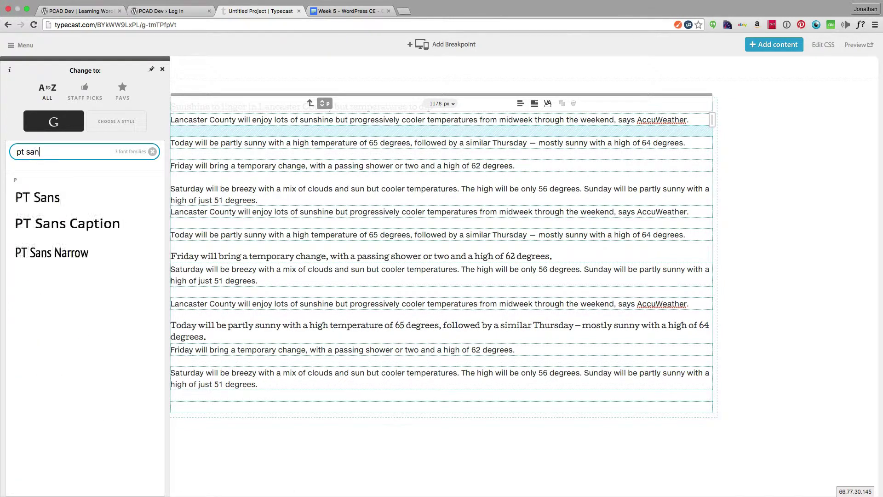
left_click(44, 202)
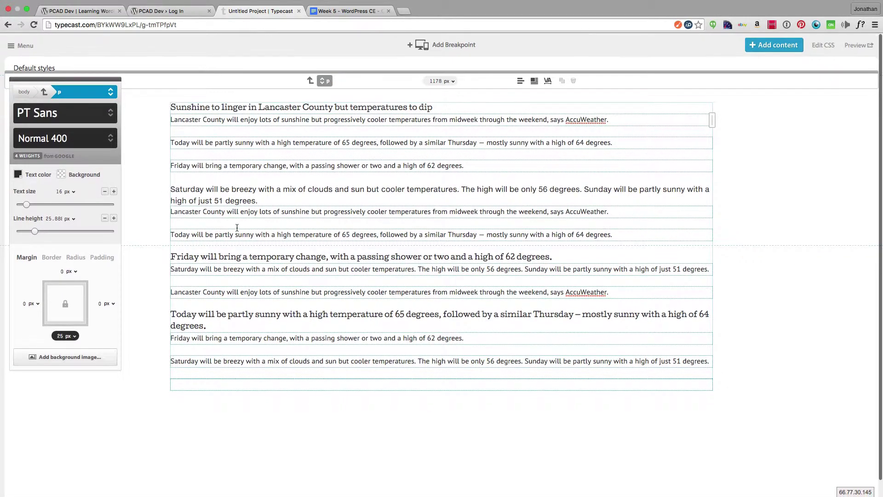
Step: Switch the h2 headline's text size and line height units to em
left_click(257, 106)
left_click(110, 137)
left_click(110, 137)
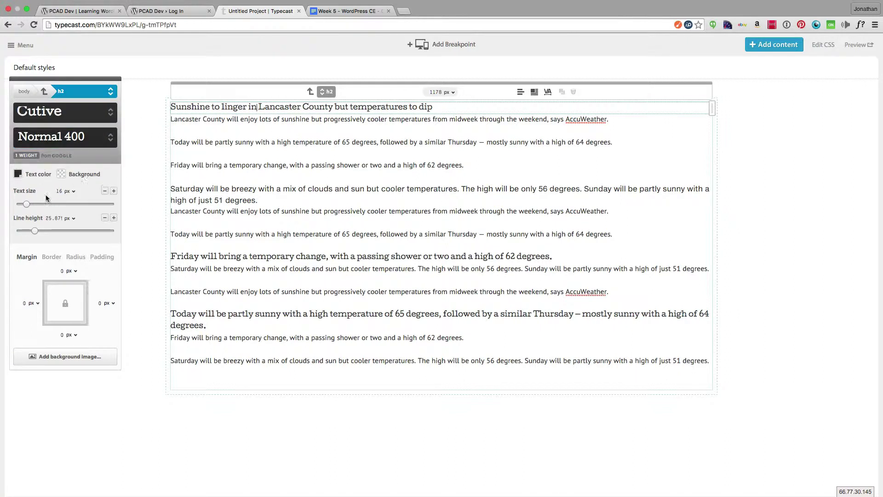
left_click(75, 192)
left_click(70, 211)
left_click(74, 220)
left_click(70, 239)
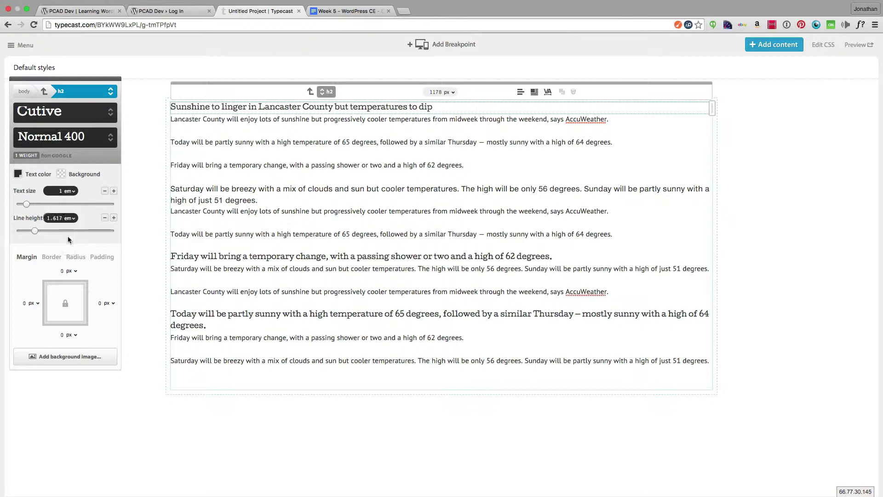
Step: Set the h2 headline's text size to 2.5 em and try line heights of 2 em and 1.5 em
left_click(59, 190)
type("2.5")
key("Return")
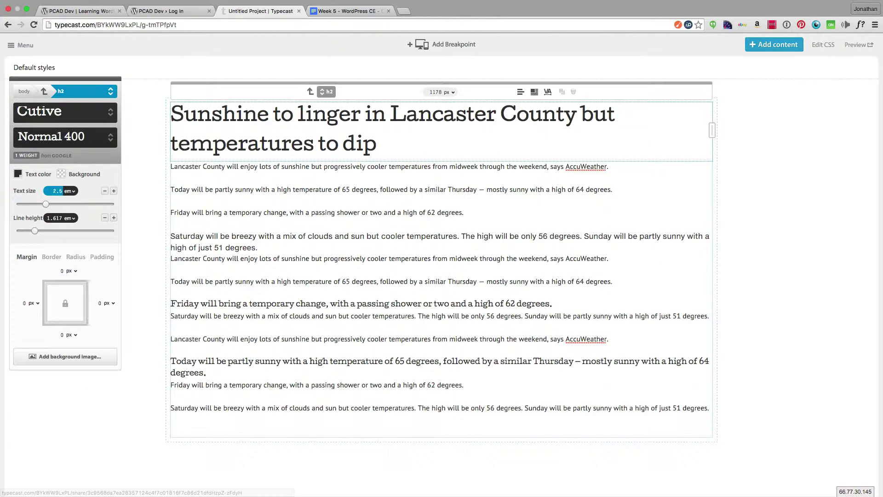
left_click(59, 218)
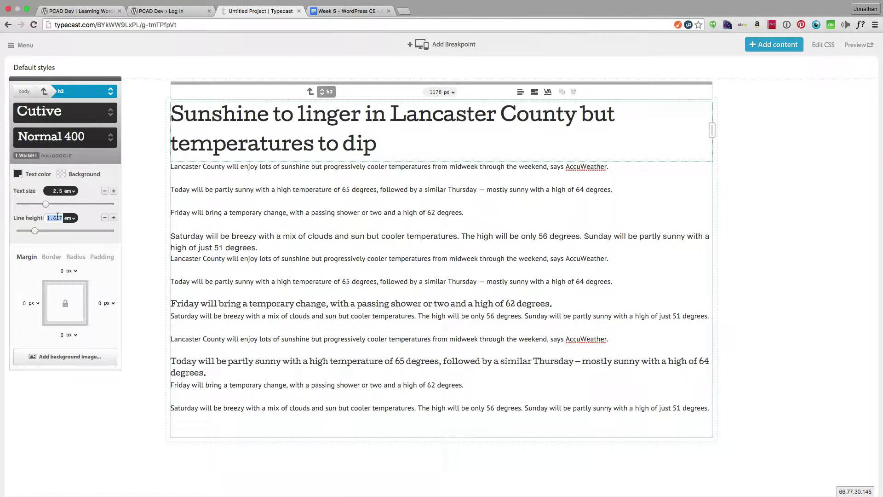
type("2")
key("Return")
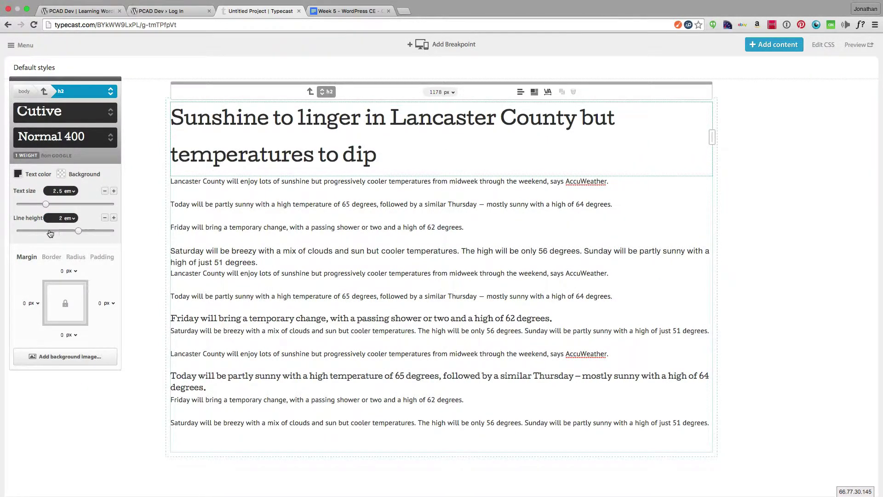
left_click(56, 219)
key("Return")
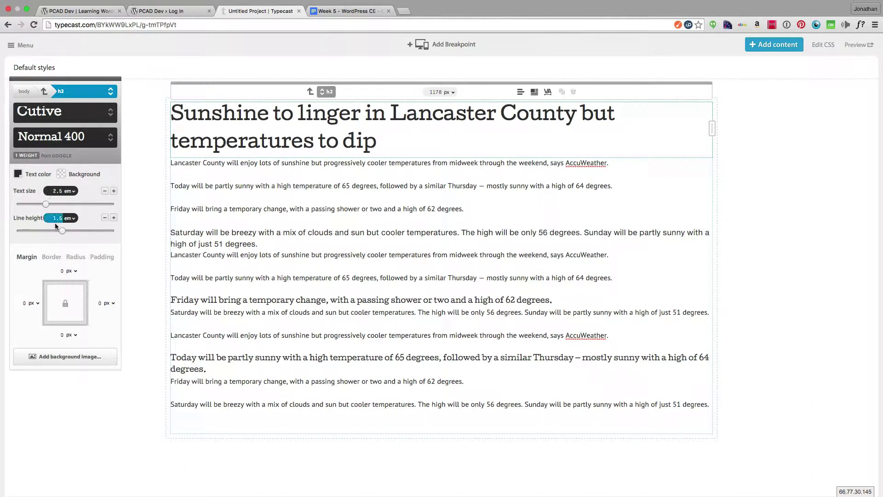
Step: Select the h3 subheading about Friday and switch its text size and line height units to em
left_click(188, 300)
left_click(67, 191)
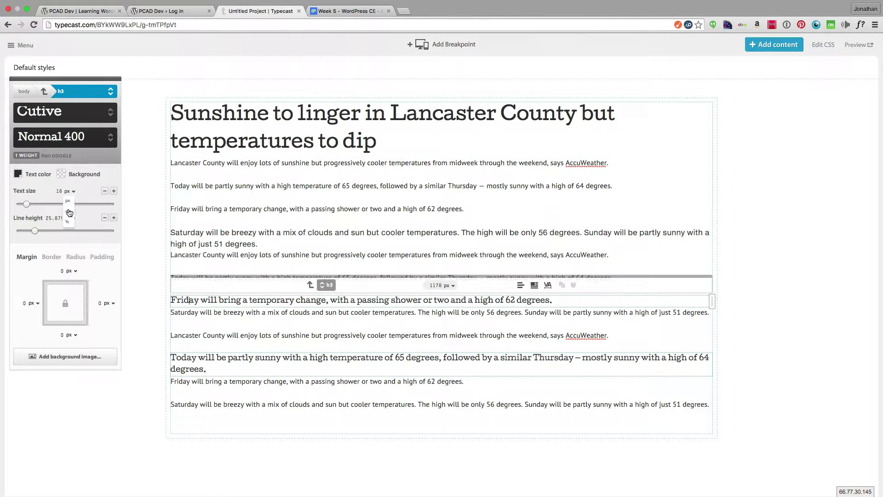
left_click(69, 212)
left_click(69, 217)
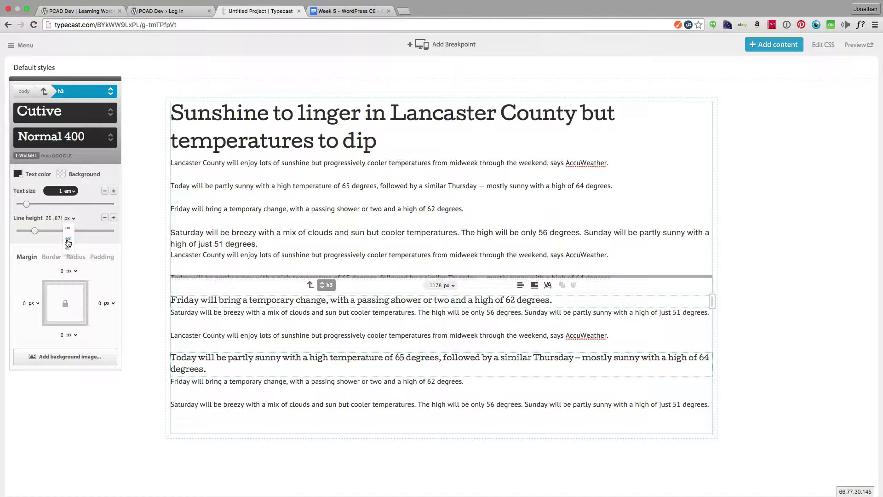
left_click(68, 240)
Step: Set the h3 text size to 1.6 em, try a 1.25 em line height and settle on 1.5 em
left_click(60, 191)
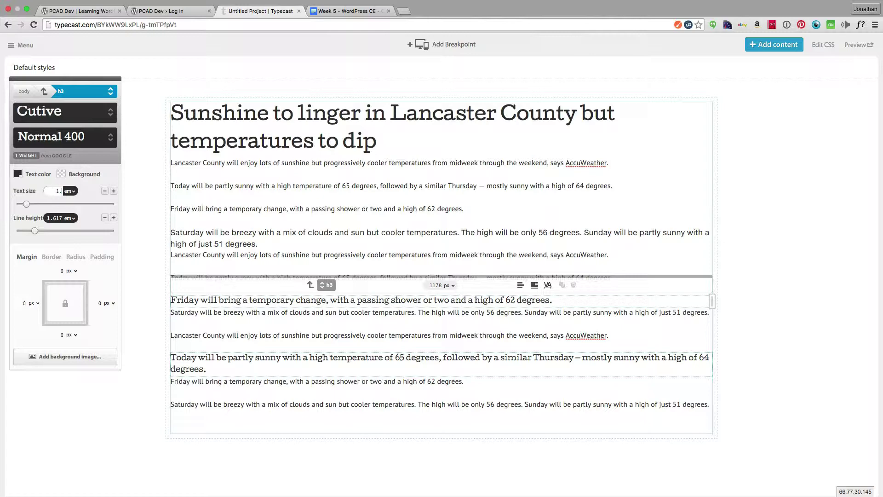
left_click(58, 217)
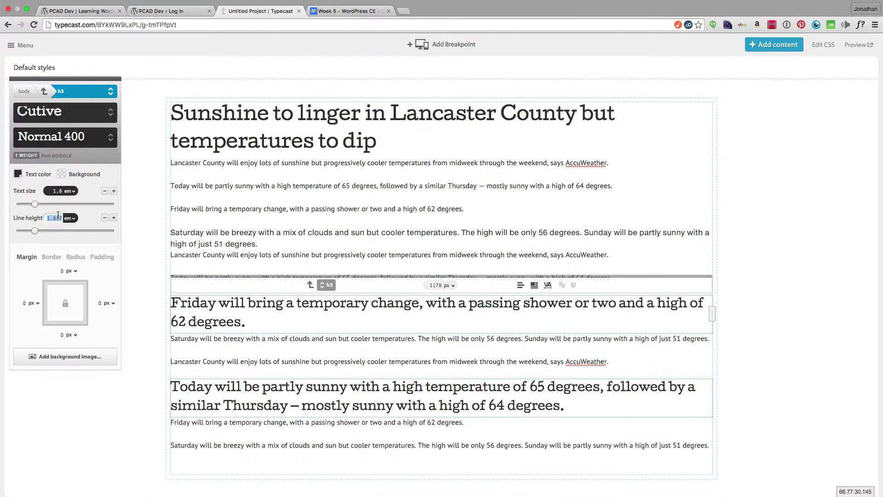
type("1.25")
key("Return")
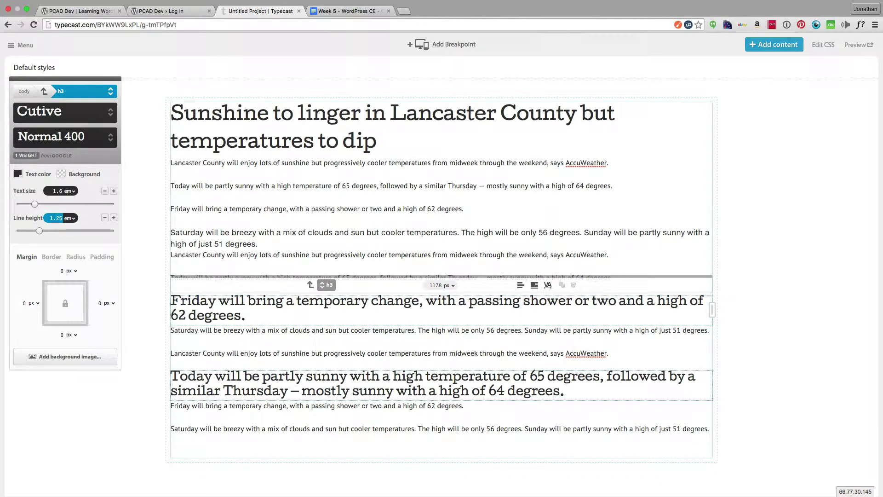
left_click(58, 217)
type("1.5")
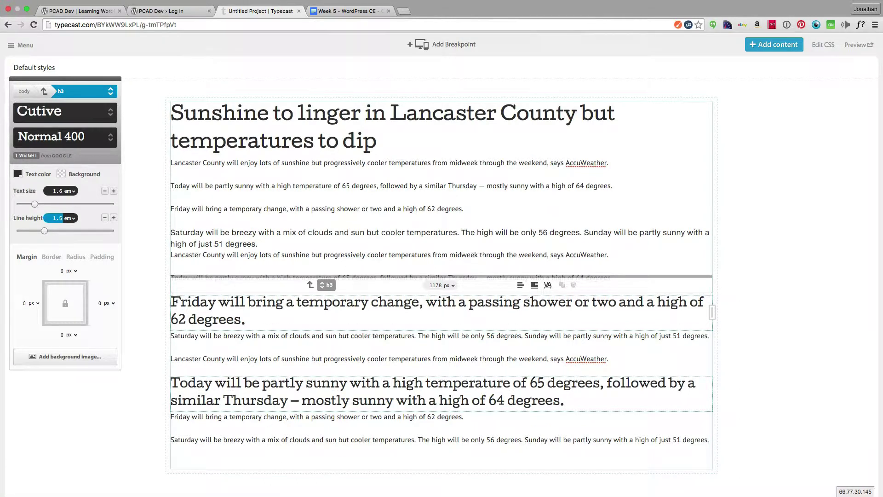
key("Return")
Step: Set the bottom margin of the body paragraphs to 10 px
left_click(229, 184)
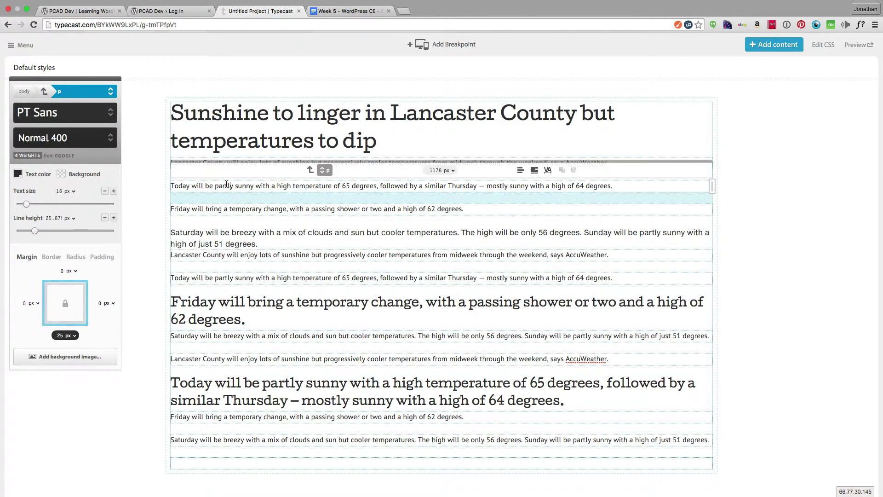
left_click(69, 335)
type("10")
key("Return")
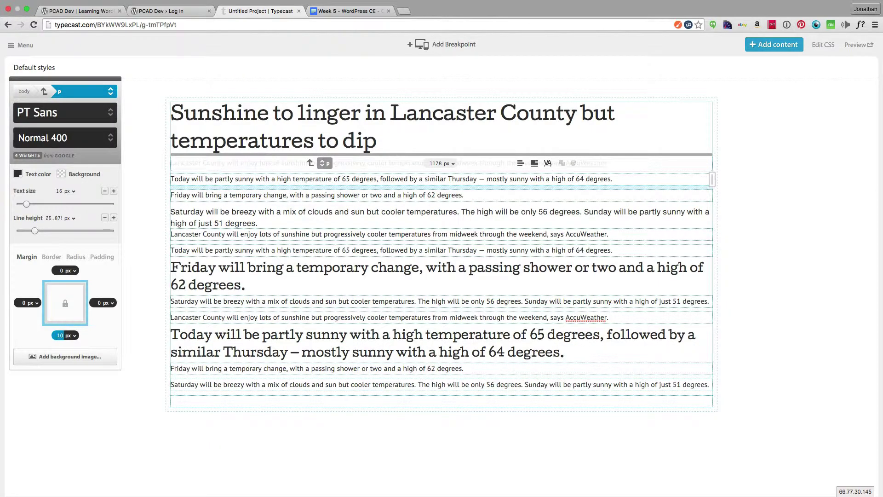
Step: Switch the paragraphs' text size and line height to em, and set them to 1.15 em and 1.5 em
left_click(55, 220)
left_click(69, 218)
left_click(70, 211)
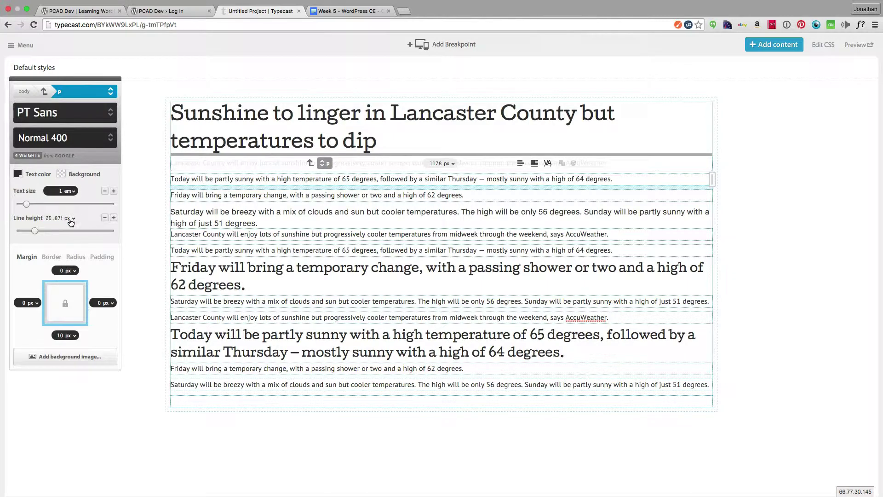
left_click(62, 190)
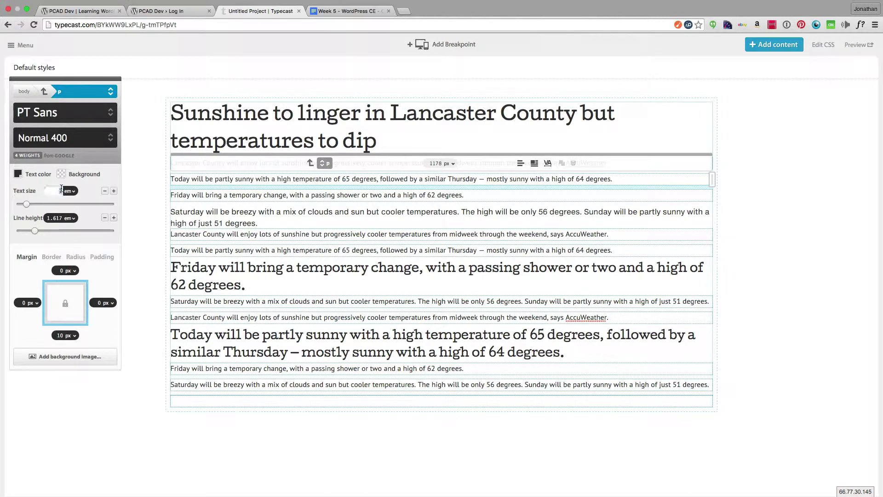
type("1.15")
key("Return")
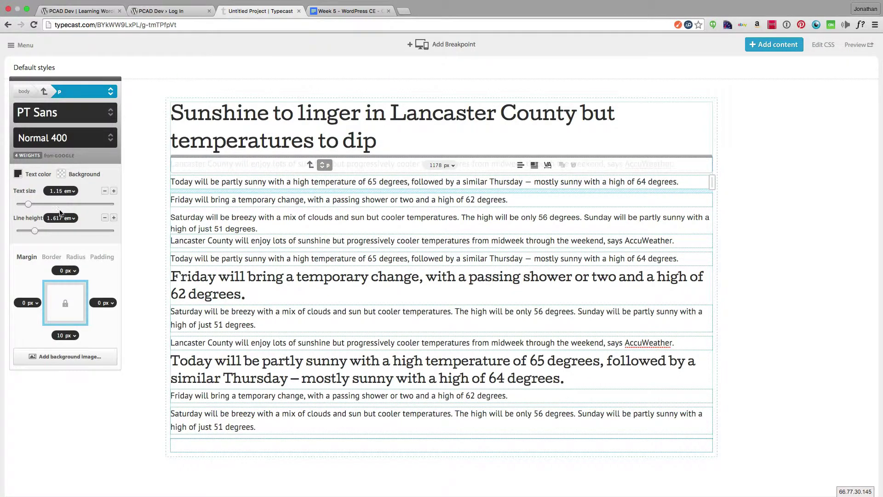
left_click(59, 218)
type("1.5")
key("Return")
left_click(156, 283)
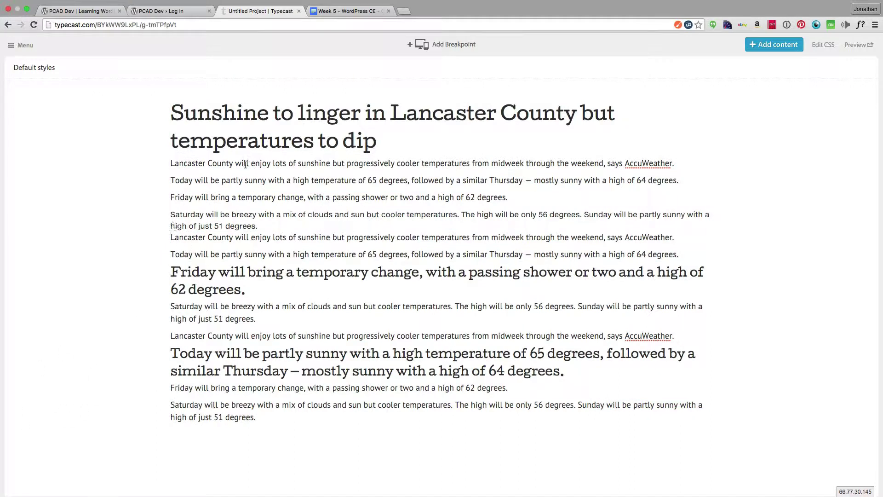
Step: Select the div that contains the whole article and set its width to 60 %
left_click(257, 115)
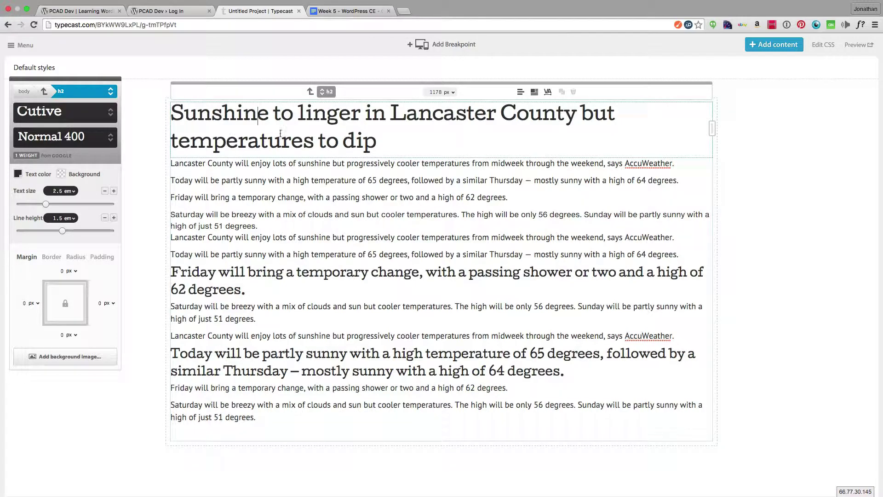
left_click(166, 169)
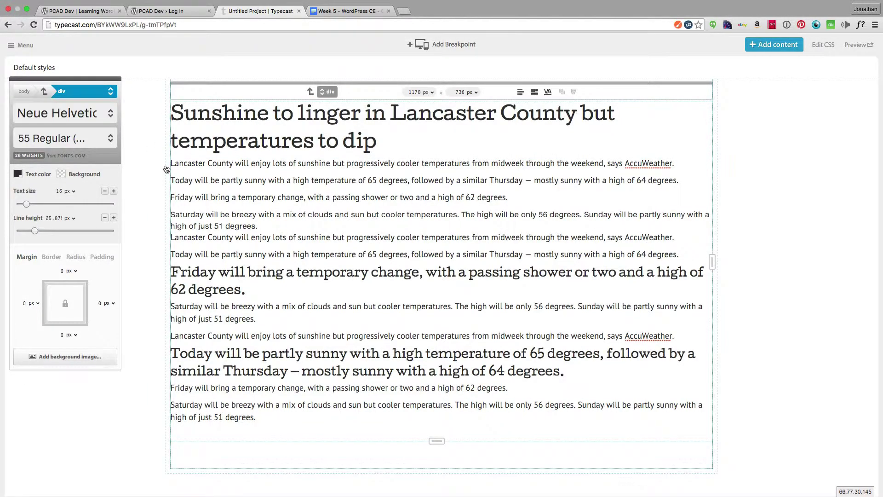
left_click(432, 93)
left_click(426, 122)
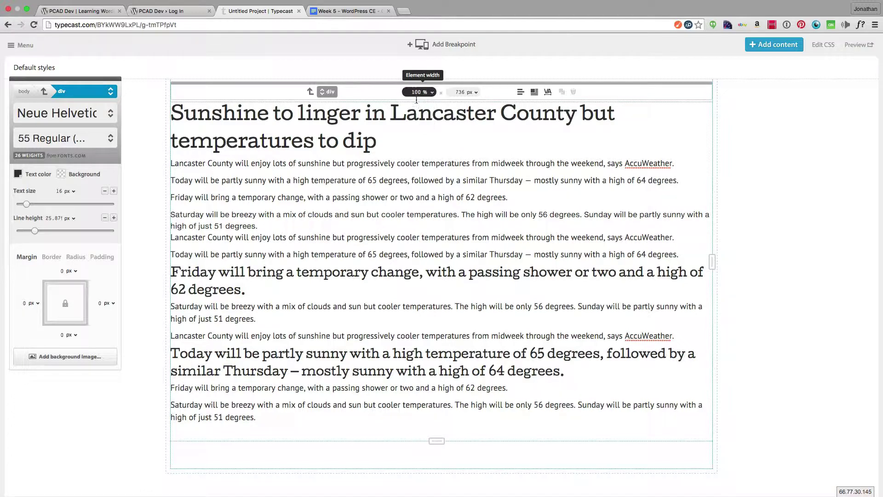
type("60")
key("Return")
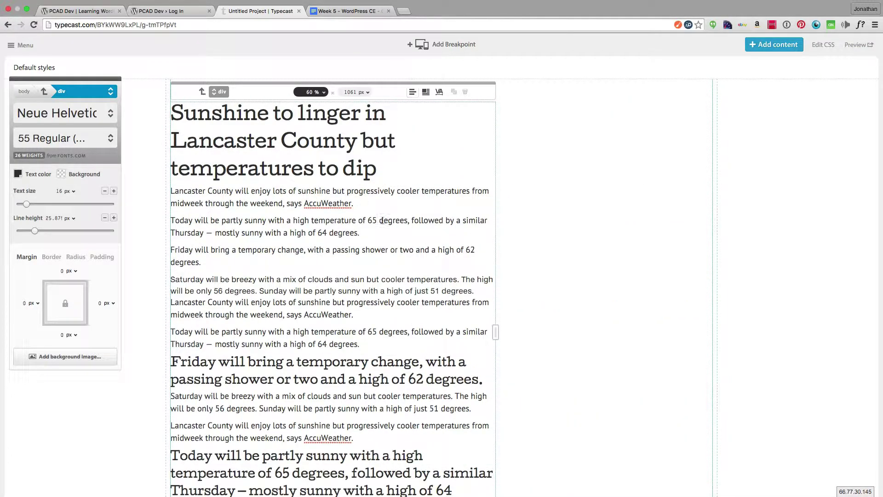
left_click(157, 290)
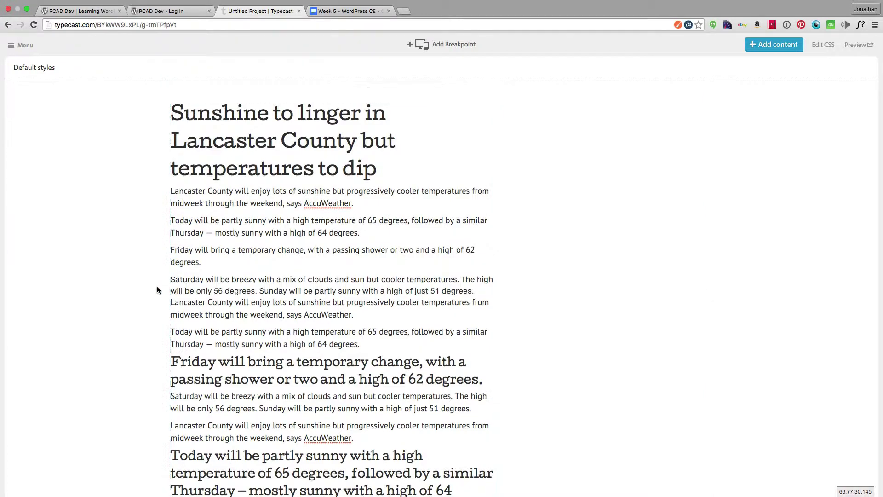
Step: Set the h2 headline's text size to 2.25 em and its line height to 1.25 em
left_click(299, 146)
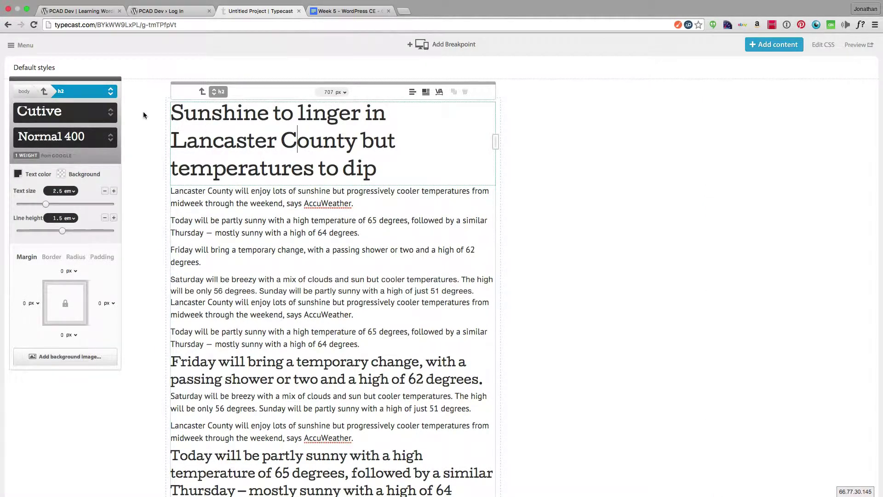
left_click(54, 193)
left_click(54, 195)
type("2.25")
key("Return")
left_click(56, 217)
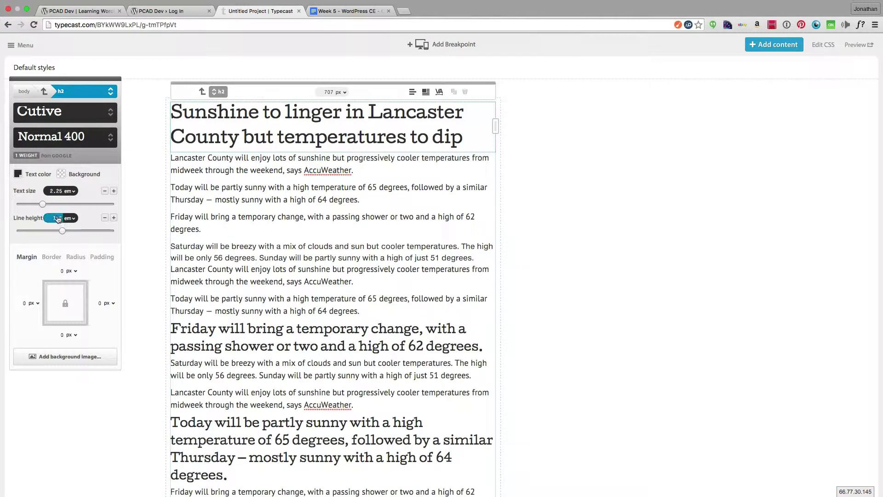
type("1.25")
key("Return")
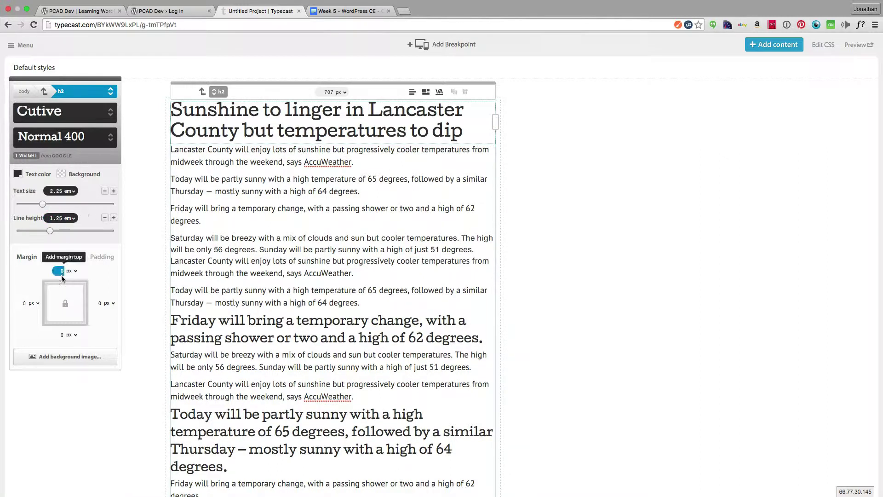
Step: Give the h2 headline a bottom margin of 40 px
left_click(71, 336)
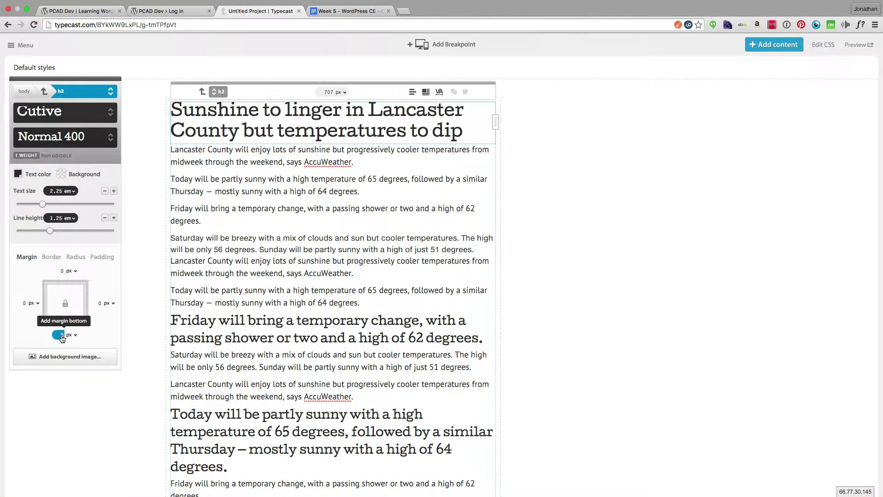
left_click(62, 335)
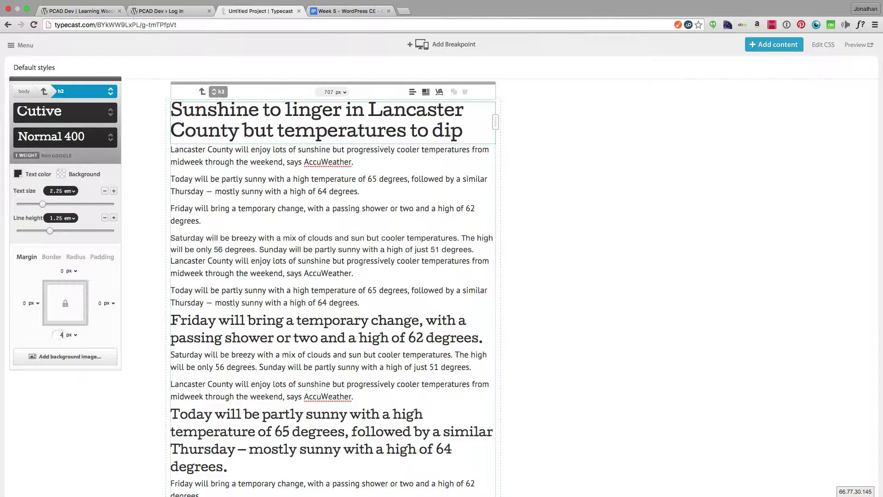
key("Return")
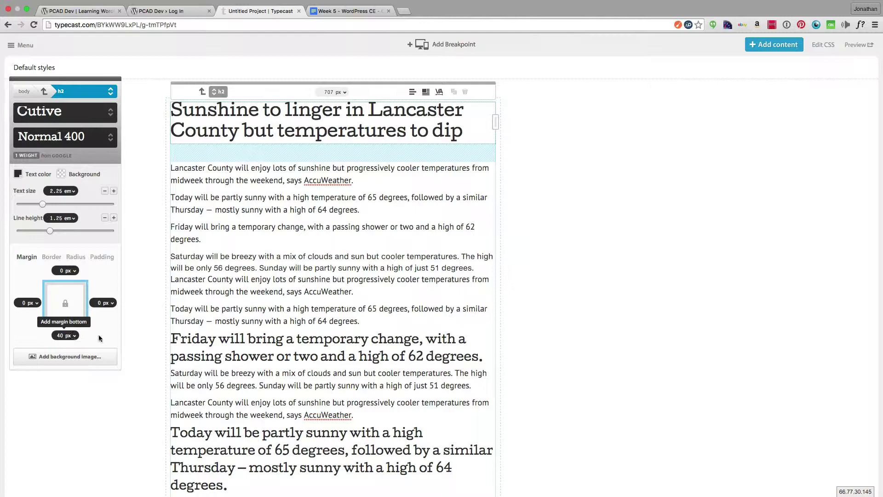
Step: Give the h3 subheadings a bottom margin of 20 px
left_click(208, 340)
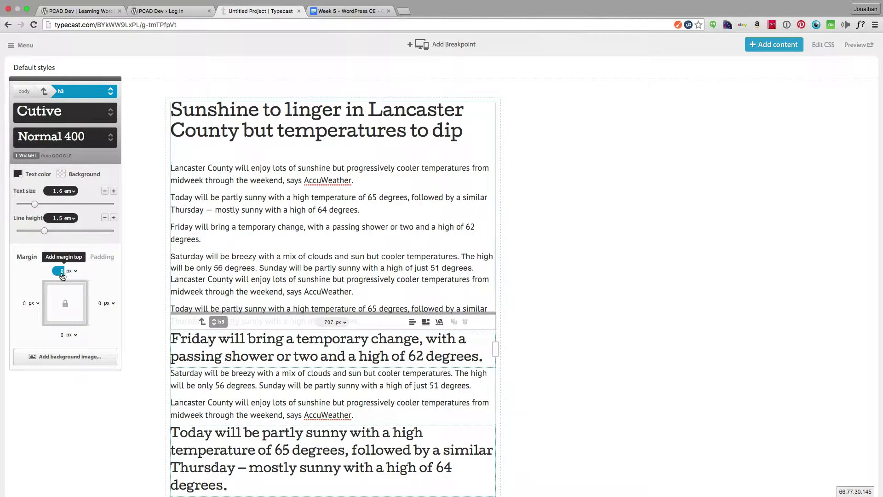
left_click(64, 334)
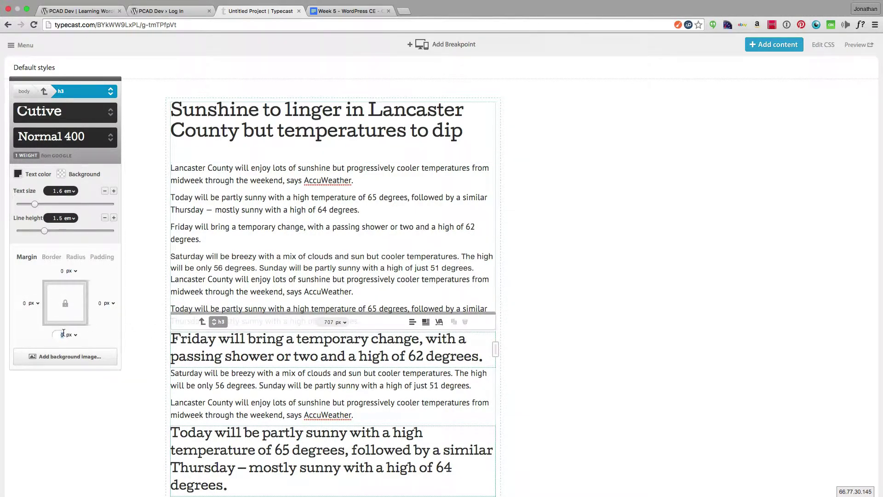
key("Return")
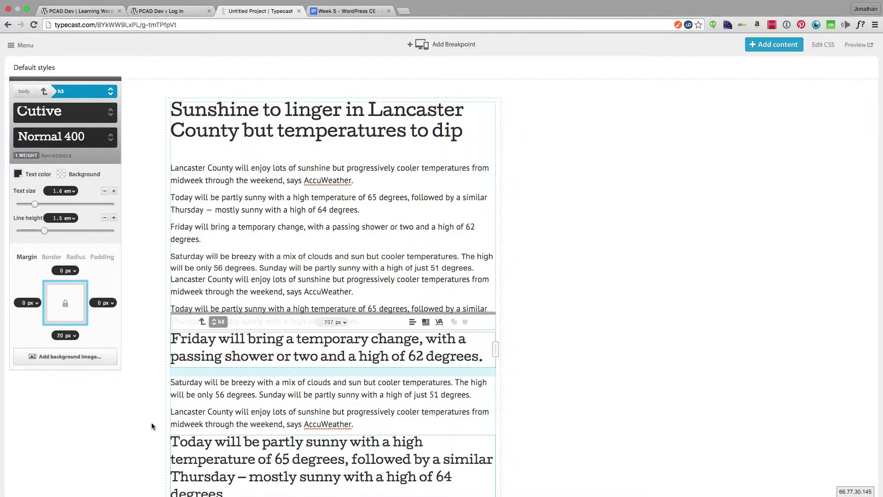
left_click(153, 427)
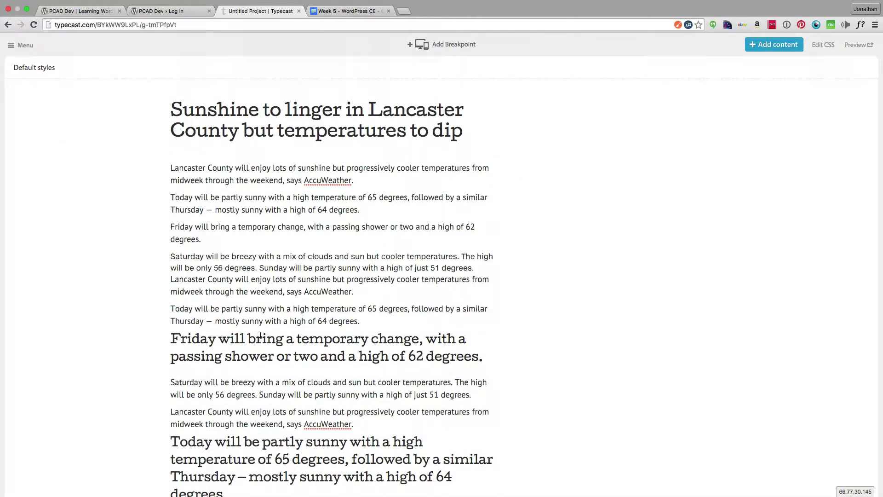
Step: Give the h3 subheadings a top margin of 14 px
left_click(243, 309)
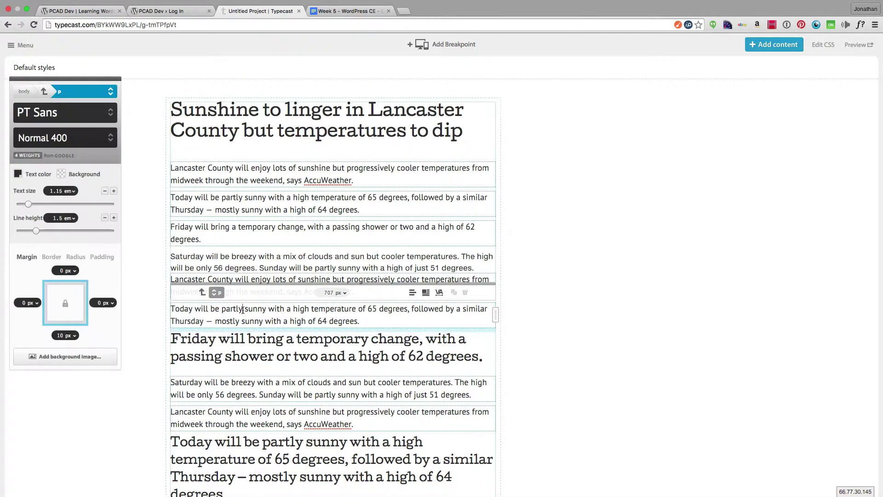
left_click(229, 337)
left_click(61, 269)
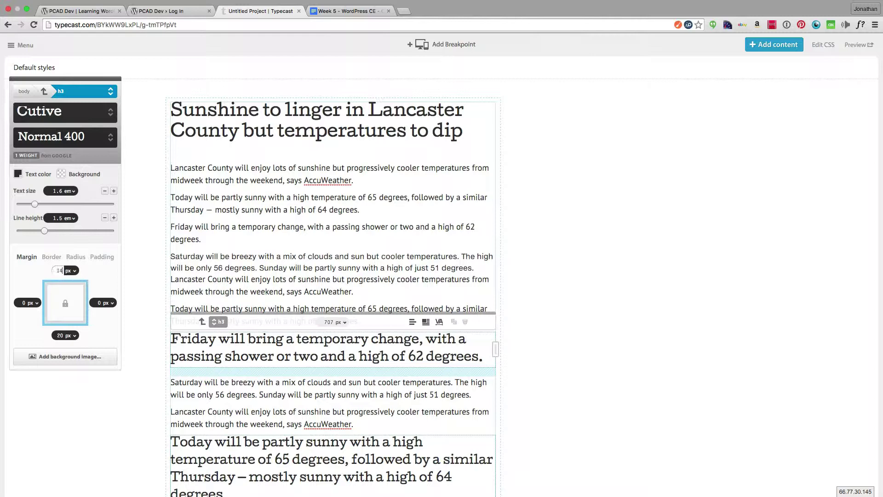
key("Return")
left_click(118, 431)
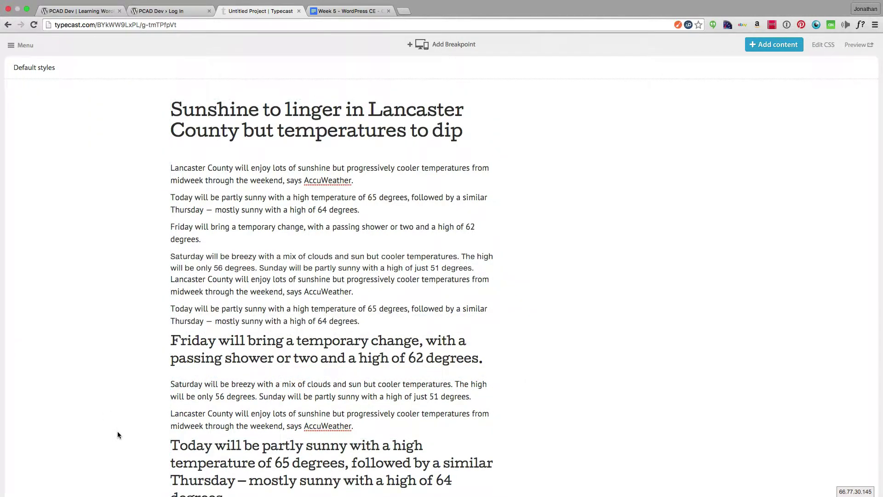
Step: Set the h2 headline's bottom margin to 20 px
left_click(263, 132)
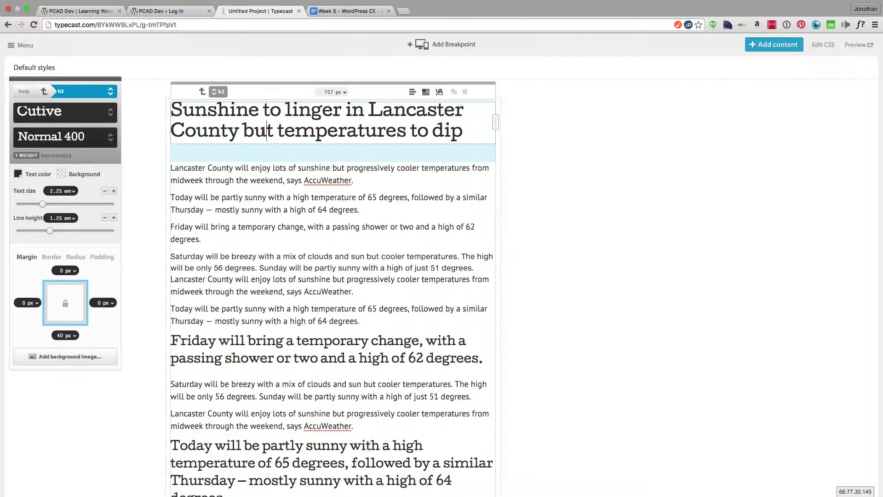
left_click(58, 337)
type("20")
key("Return")
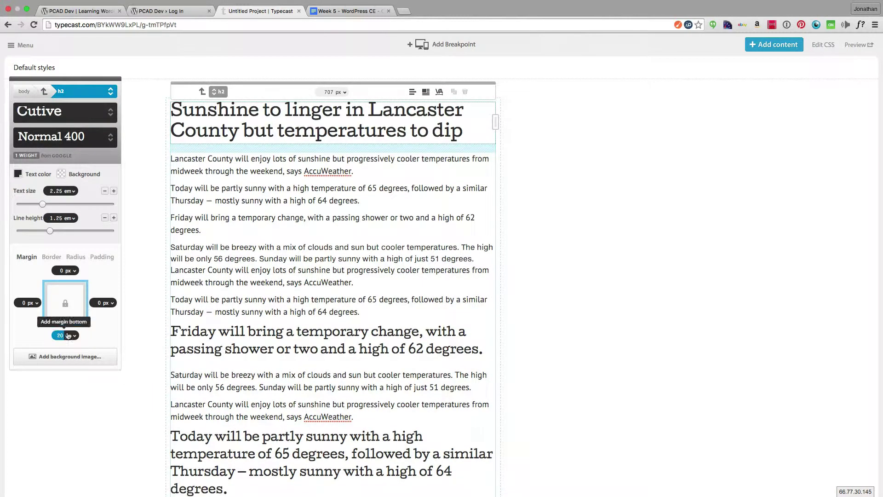
left_click(151, 207)
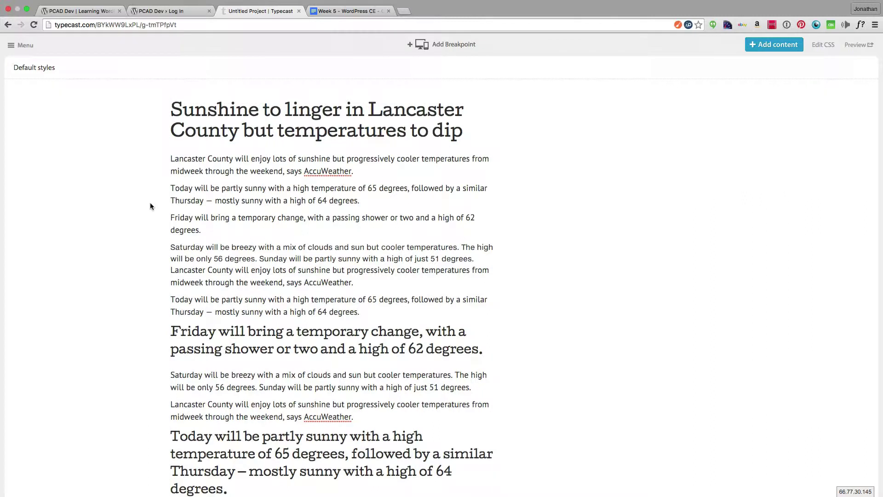
Step: Change the h2 headline's text color to orange
left_click(285, 131)
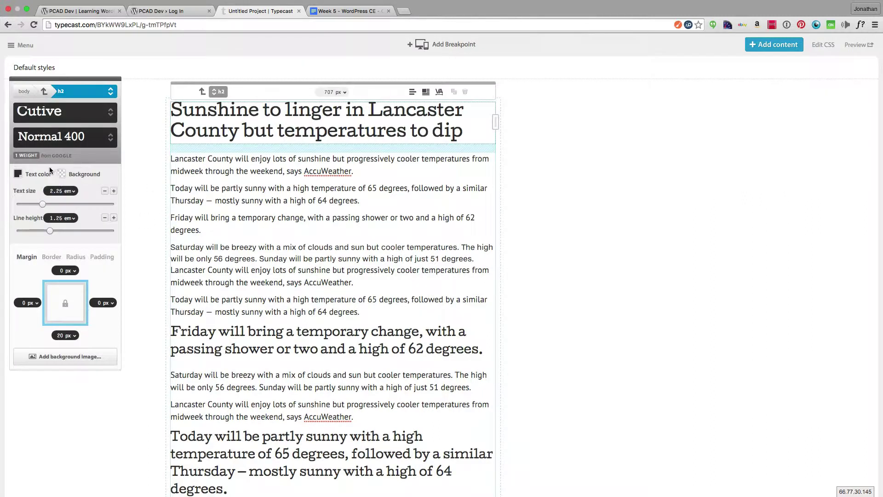
left_click(26, 176)
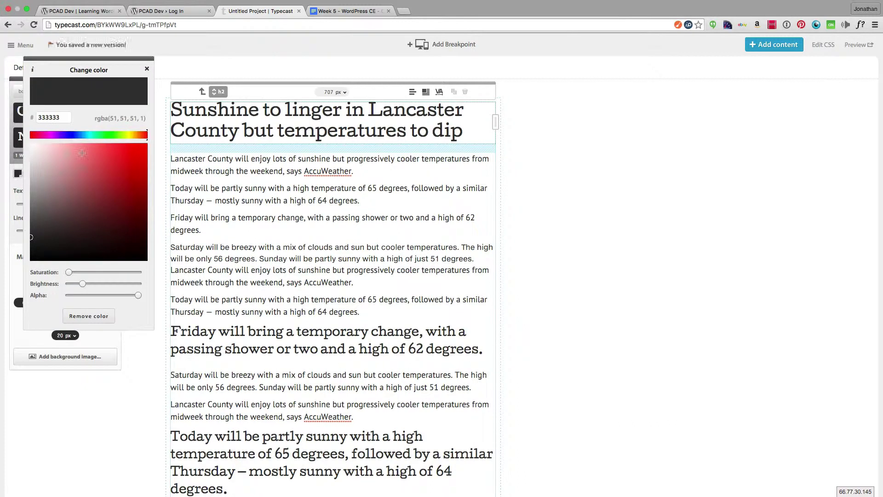
mouse_move(132, 134)
left_mouse_down()
mouse_move(132, 161)
mouse_move(105, 175)
mouse_move(113, 154)
left_mouse_up()
Step: Change the h3 subheadings' text color to golden yellow
left_click(202, 334)
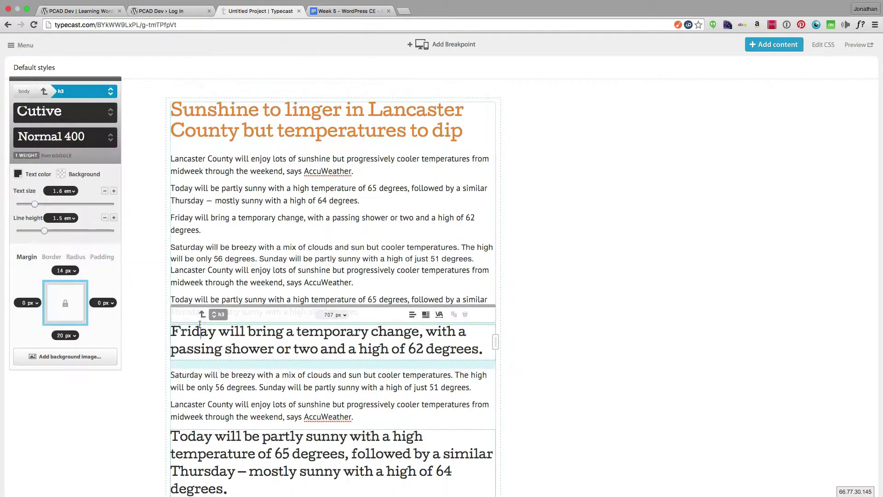
left_click(18, 174)
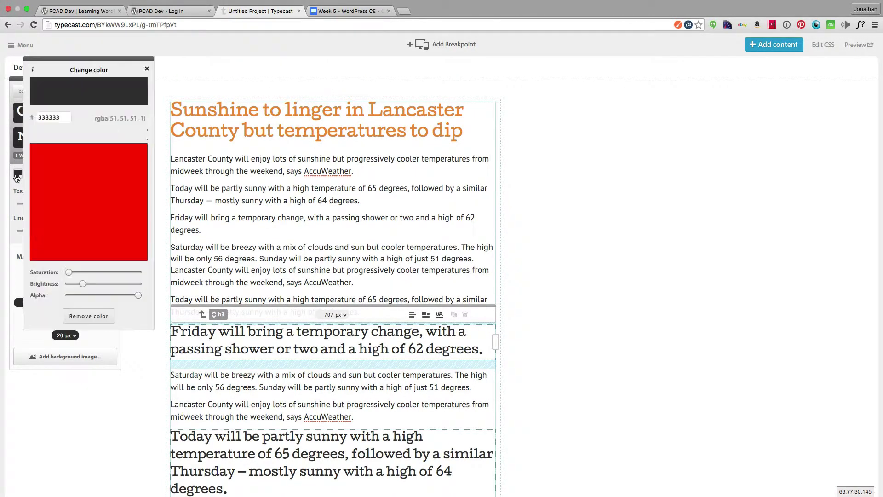
left_click_drag(135, 138, 134, 138)
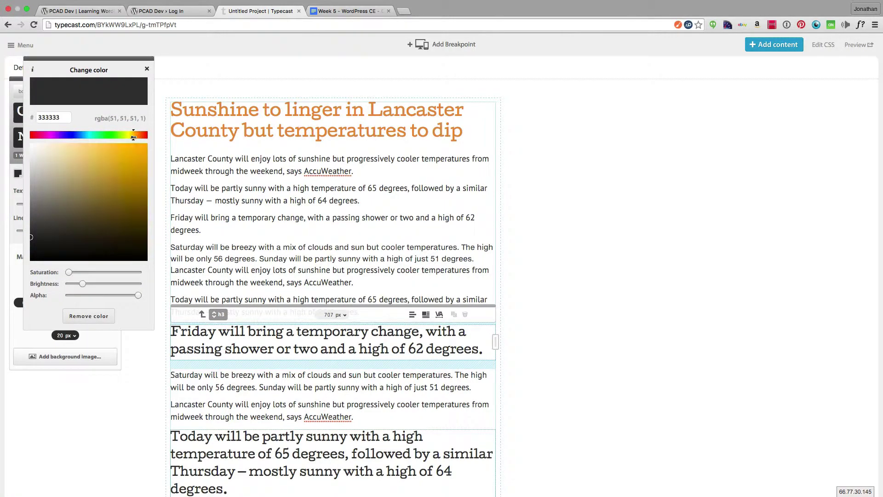
mouse_move(108, 207)
left_mouse_down()
mouse_move(101, 158)
mouse_move(129, 159)
left_mouse_up()
left_click(221, 173)
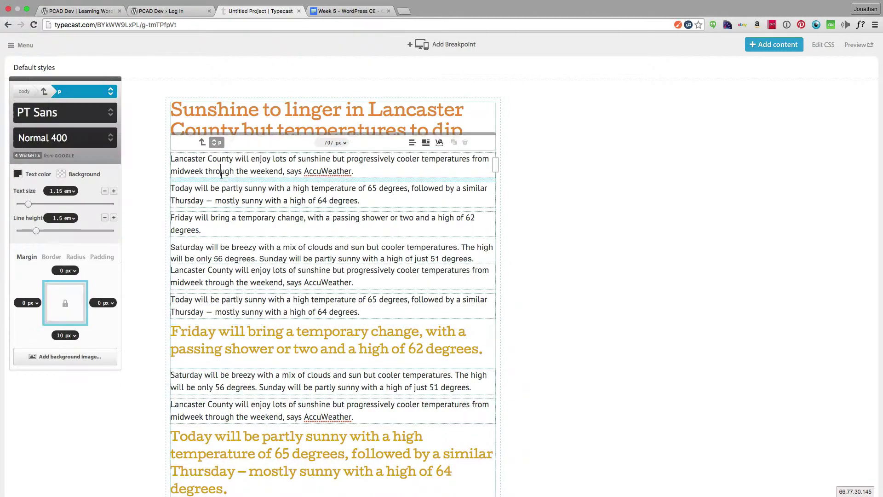
left_click(570, 219)
left_click(574, 313)
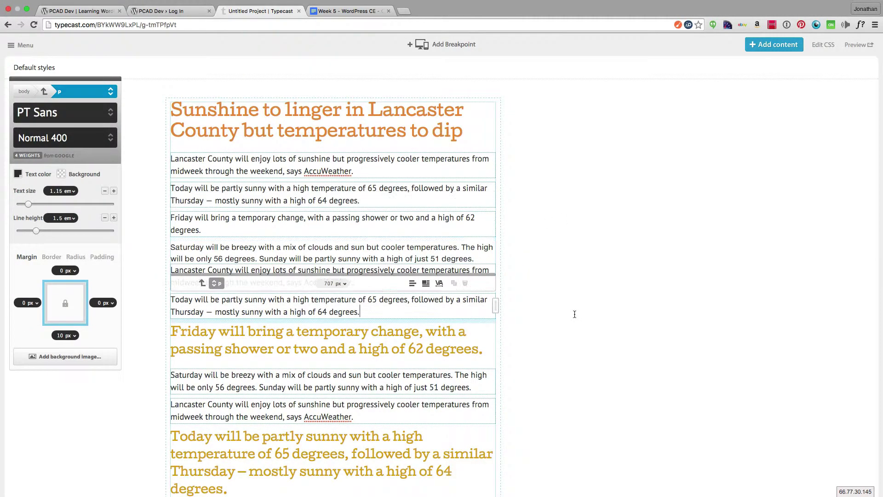
left_click(129, 446)
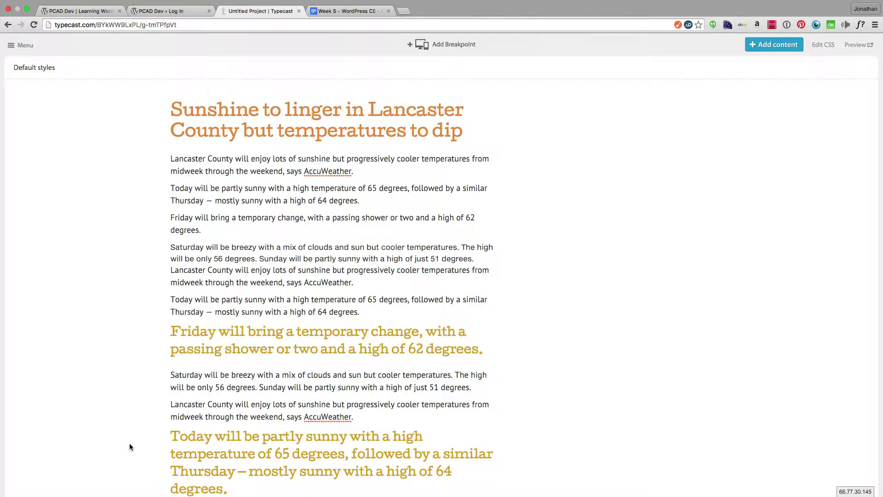
Step: Set the body paragraphs' text color to the dark gray 3a3a3a
left_click(240, 273)
left_click(18, 174)
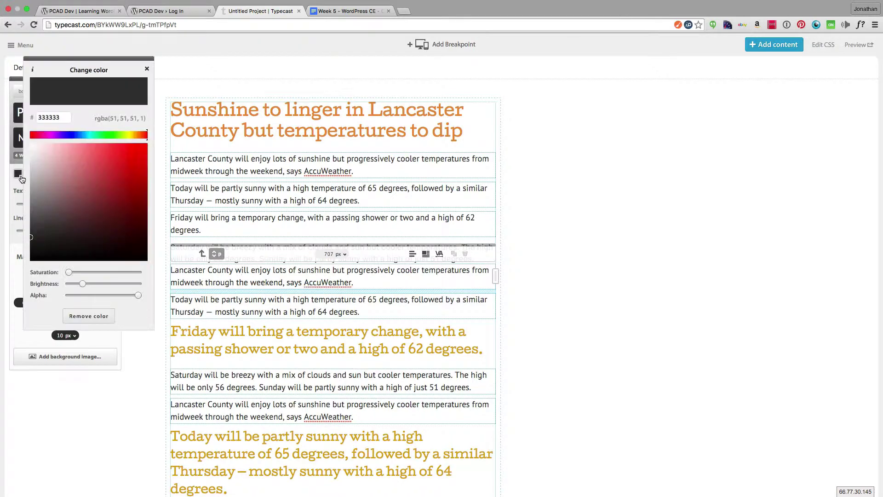
left_click(39, 245)
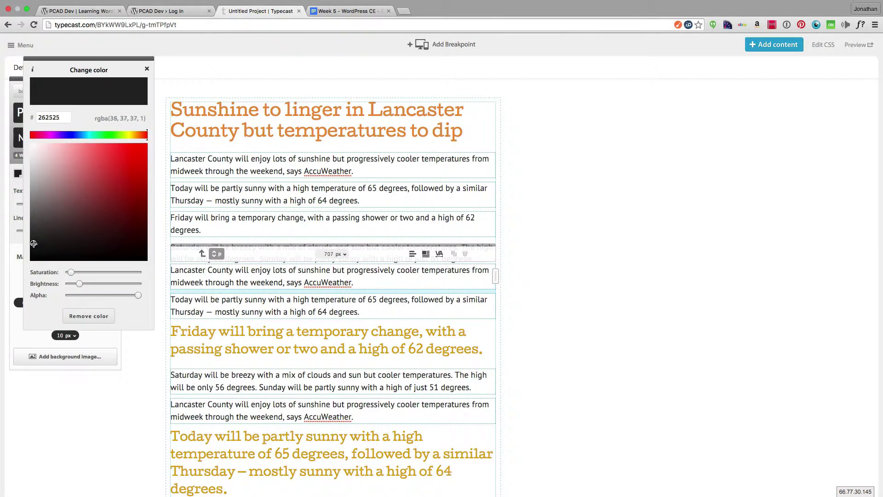
left_click_drag(39, 244, 29, 235)
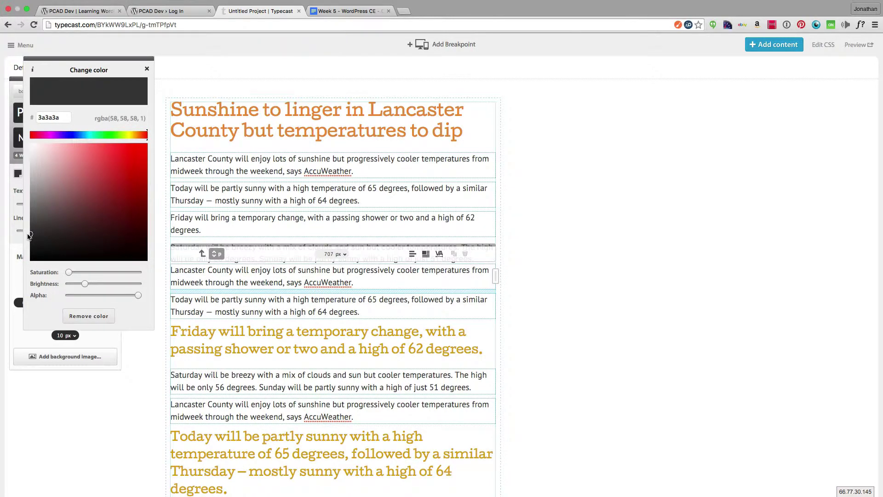
left_click(44, 395)
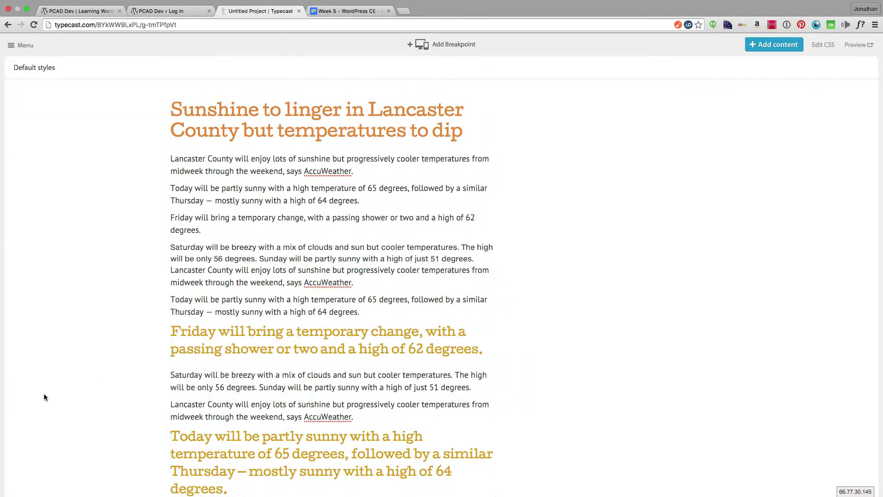
Step: Give the body paragraphs a left padding of 20 px
left_click(201, 189)
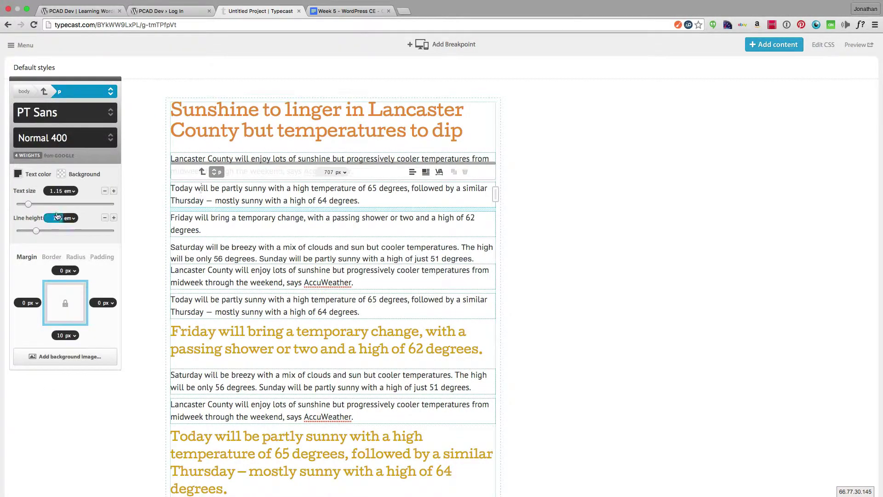
left_click(102, 258)
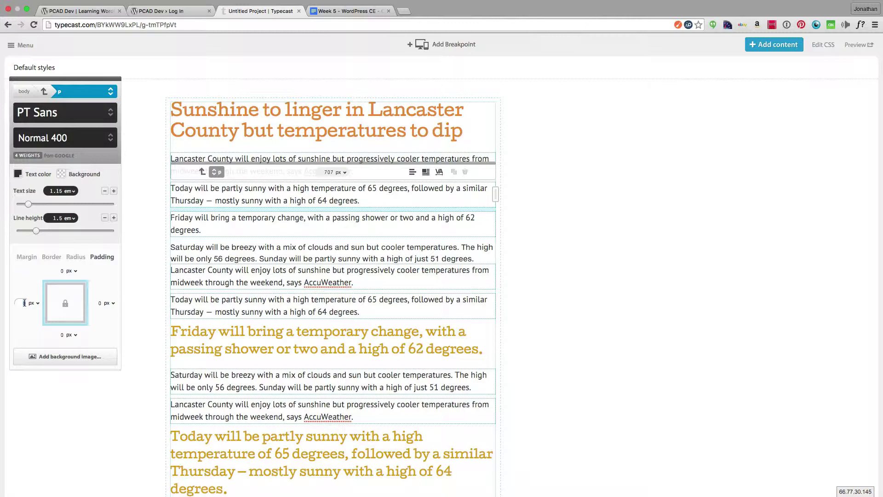
left_click(95, 303)
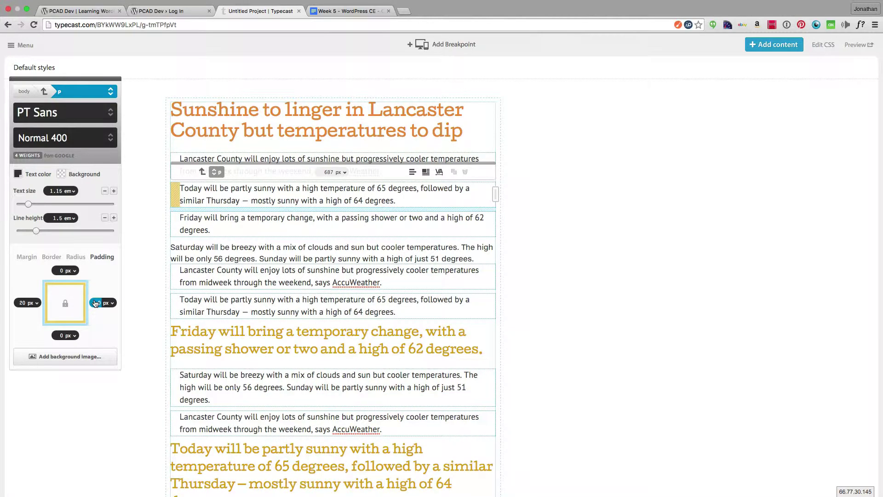
left_click(137, 340)
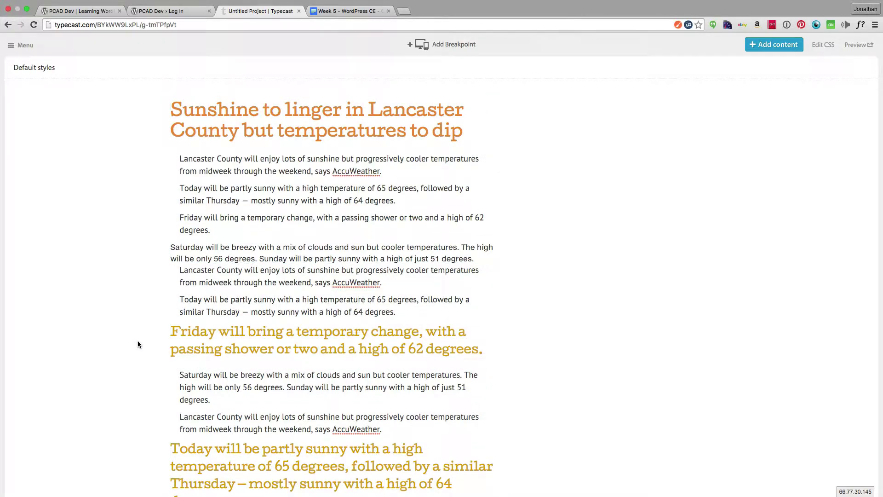
Step: Search the Google fonts for "cutive" and apply Cutive to the blockquote
left_click(229, 249)
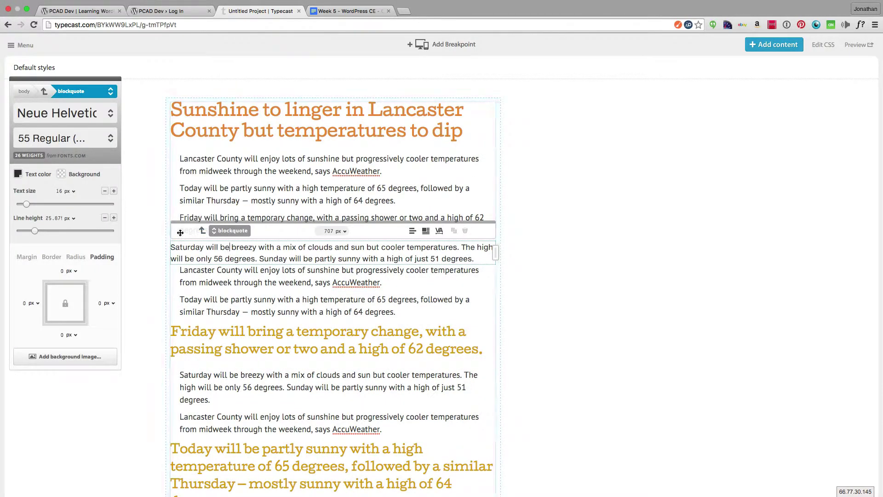
left_click(46, 113)
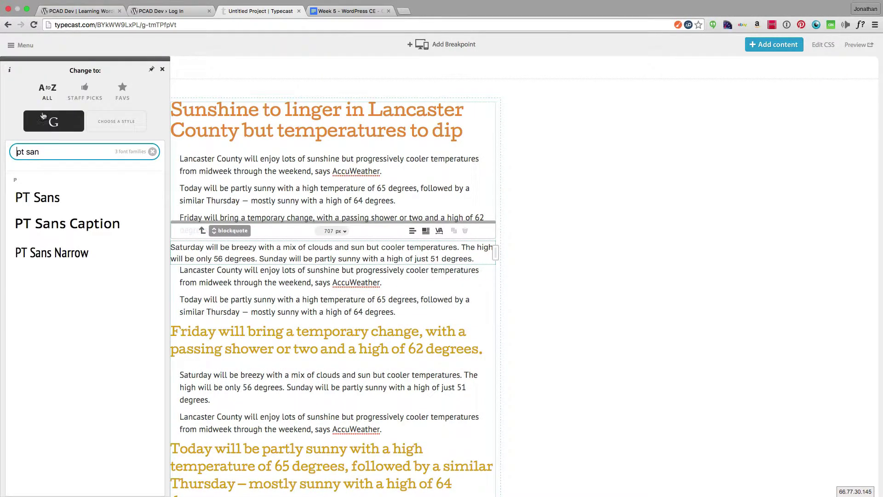
mouse_move(38, 196)
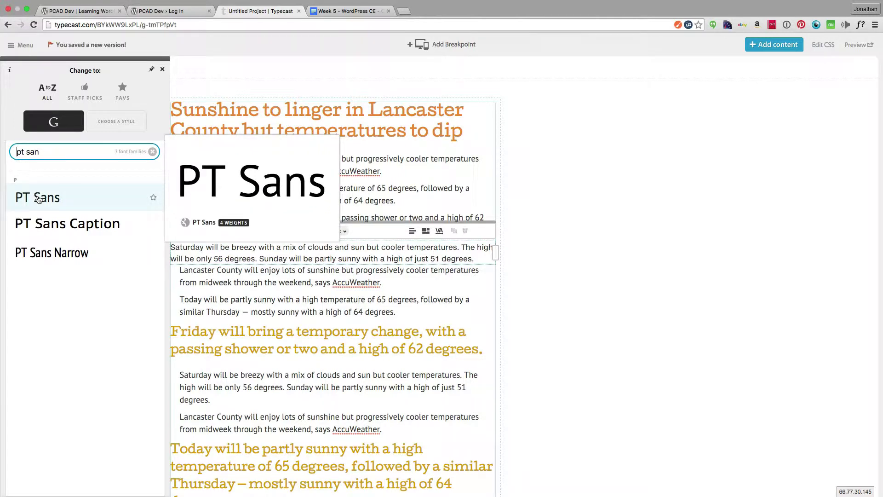
left_click(118, 121)
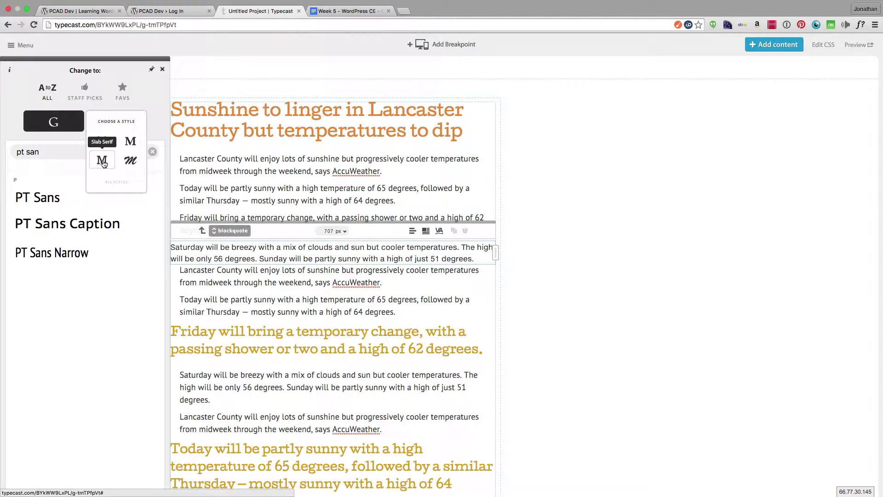
left_click(46, 152)
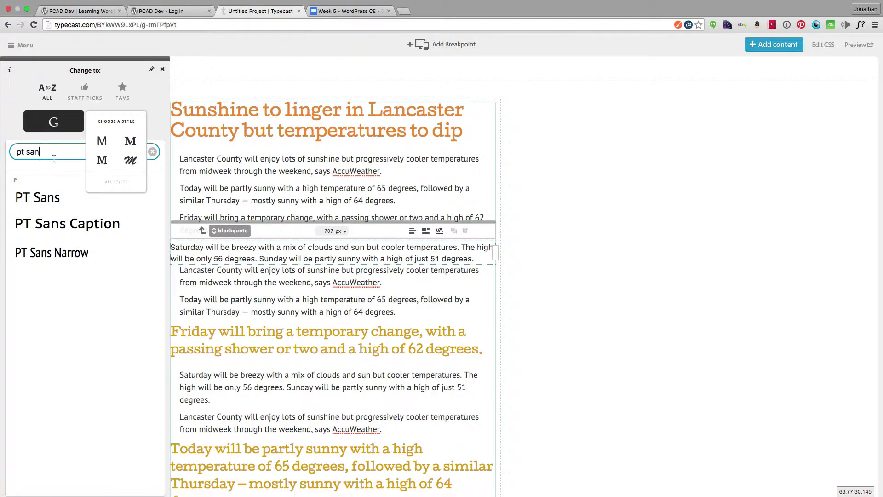
key("super+a")
type("cutive")
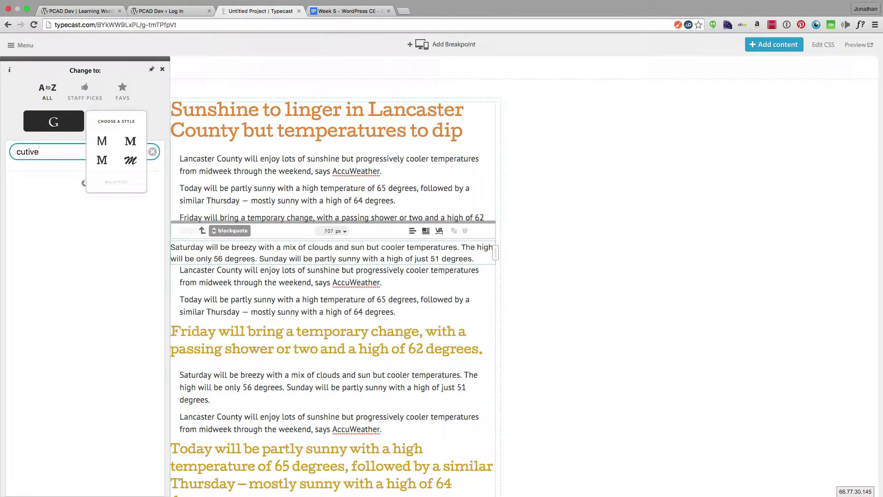
left_click(27, 197)
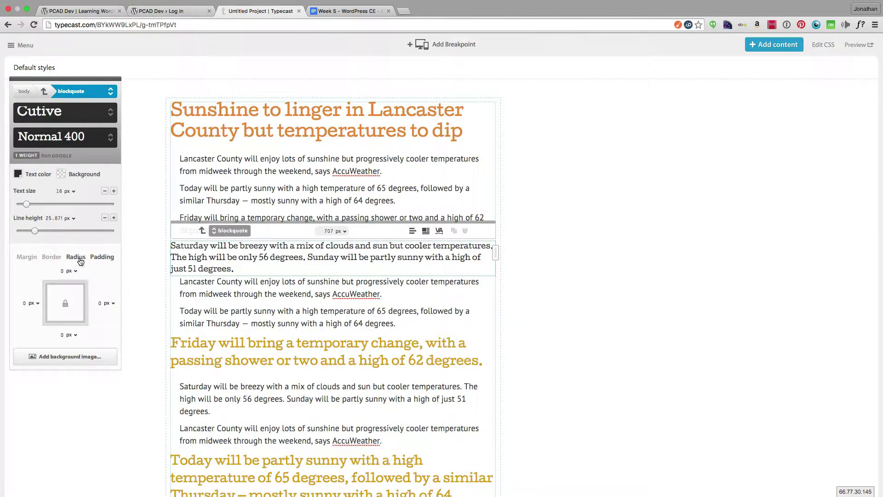
Step: Add a solid 3 px border along the blockquote's left edge
left_click(52, 257)
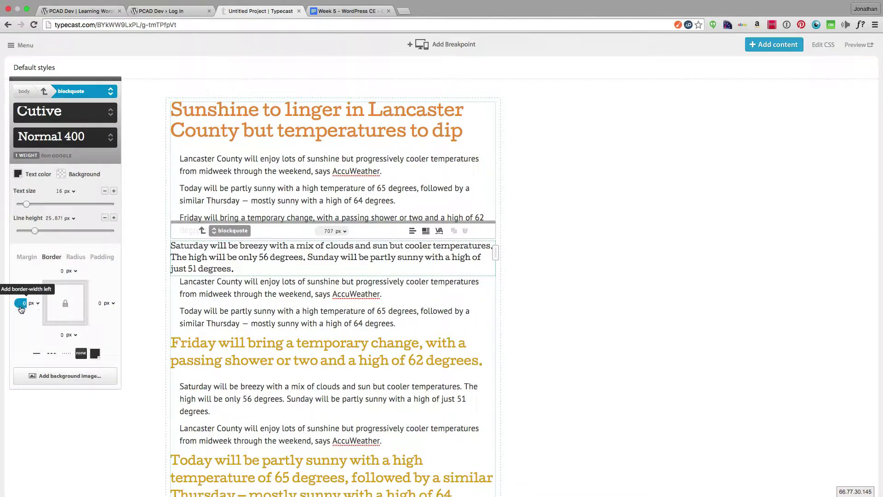
type("3")
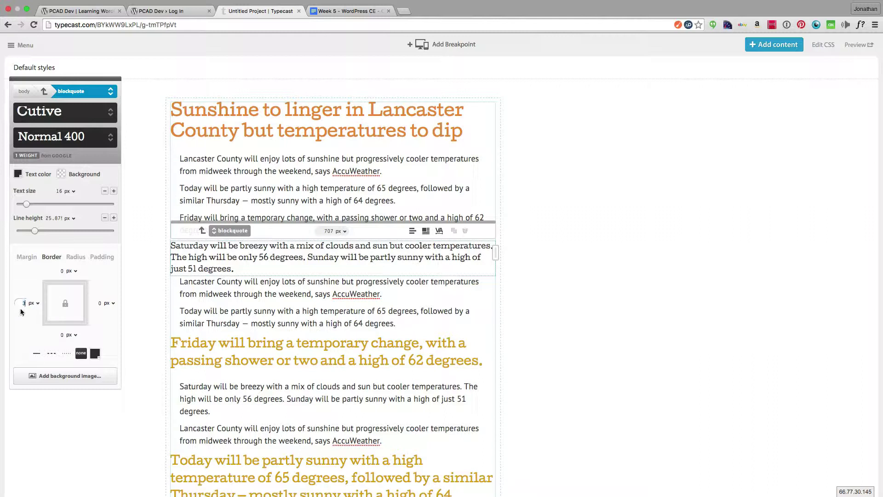
left_click(35, 357)
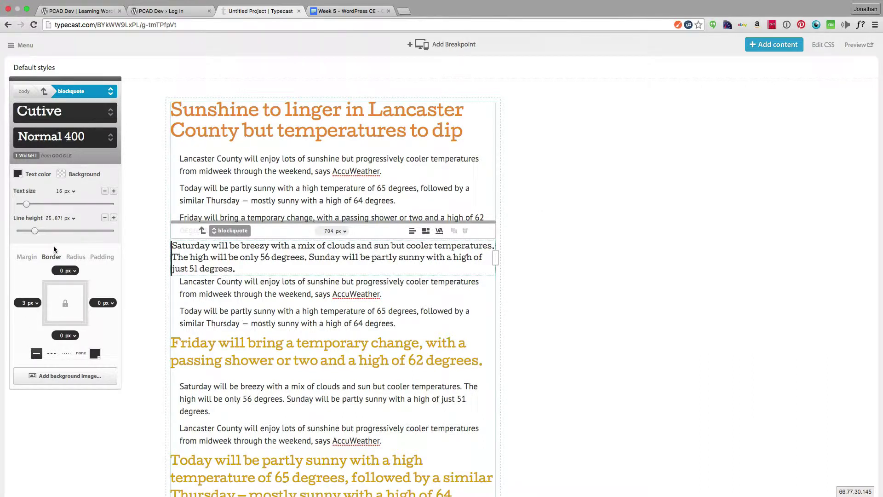
Step: Give the blockquote 30 px of padding on all four sides
left_click(95, 256)
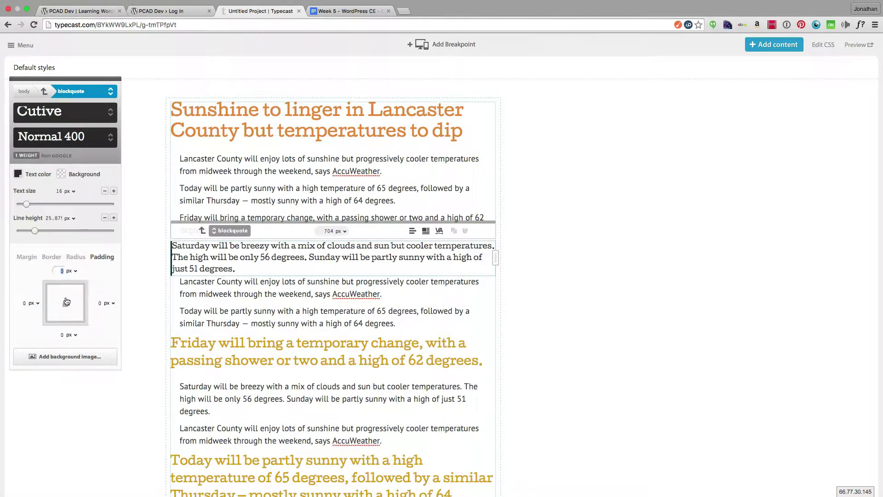
left_click(65, 303)
type("30")
key("Return")
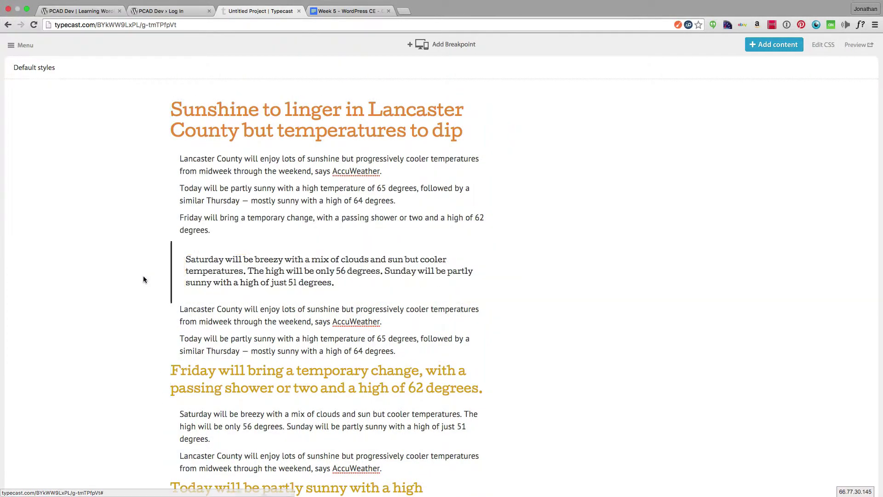
Step: Set the blockquote's left margin to 20 px after trying 30 px
left_click(202, 262)
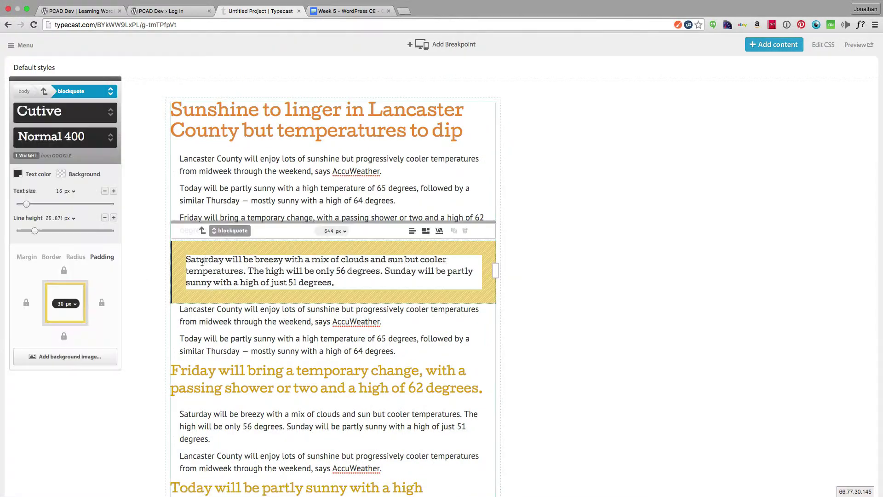
left_click(18, 266)
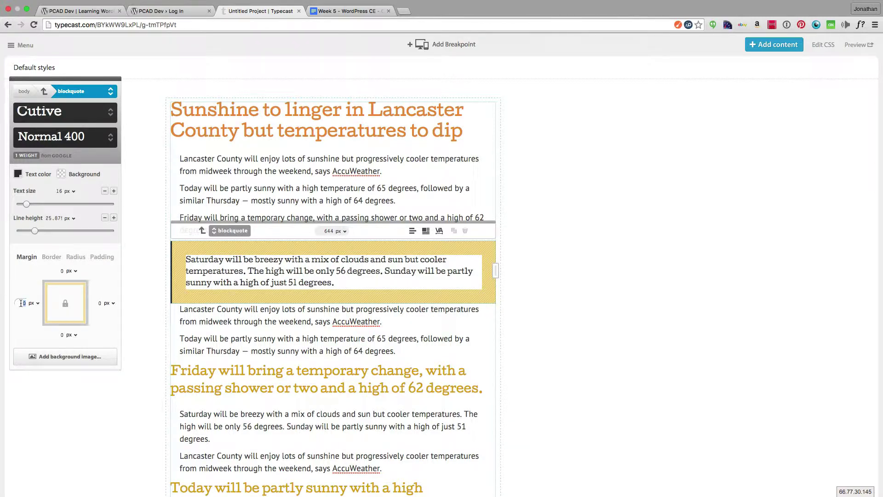
key("Return")
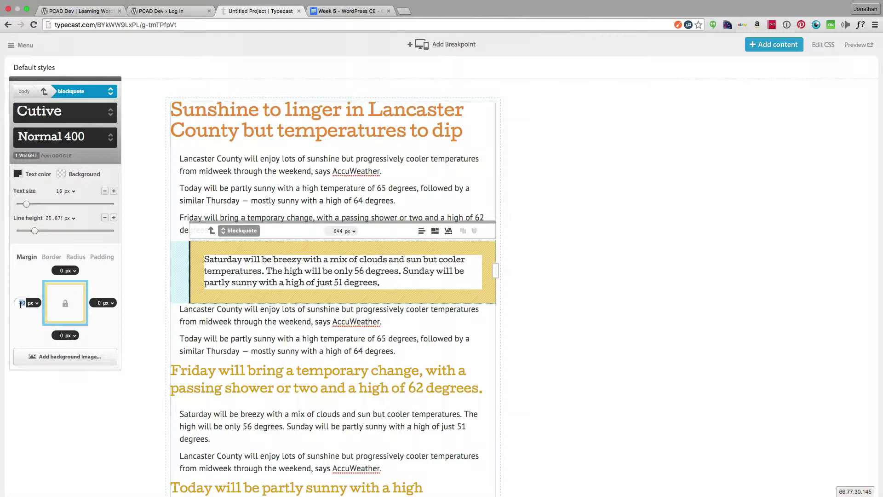
type("30")
key("Return")
type("20")
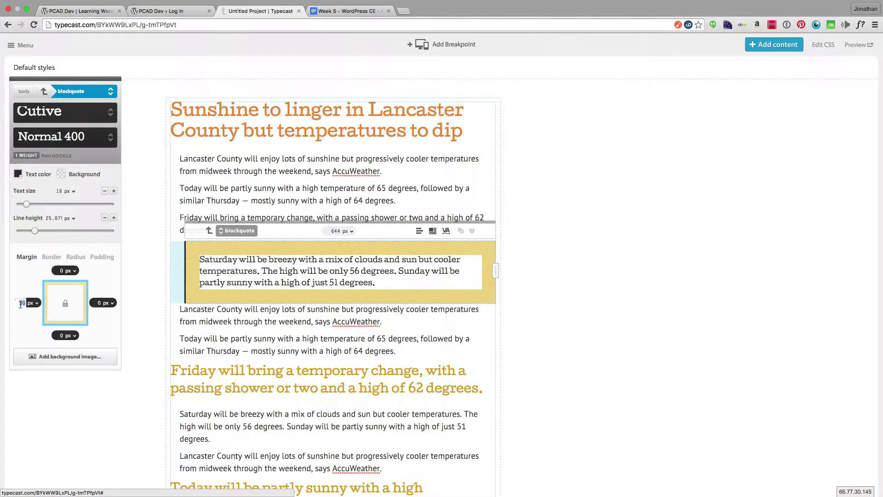
key("Return")
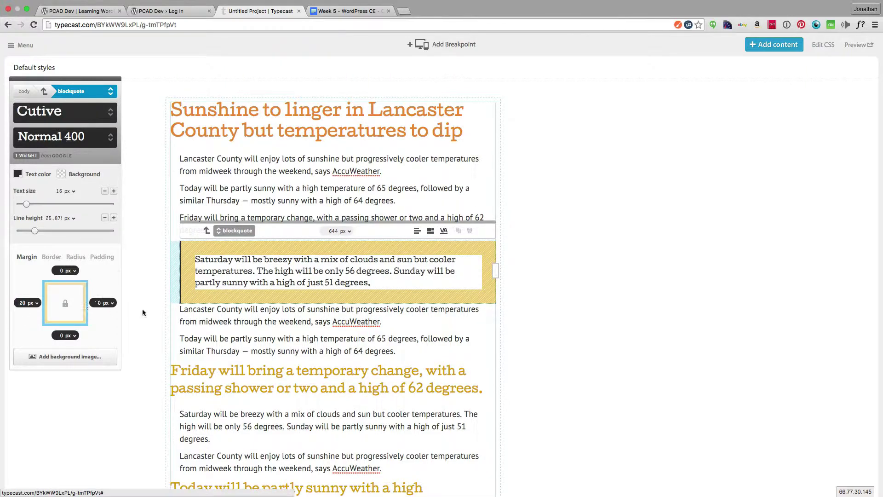
left_click(146, 309)
Step: Set the blockquote's top and bottom margins to 12 px
left_click(246, 297)
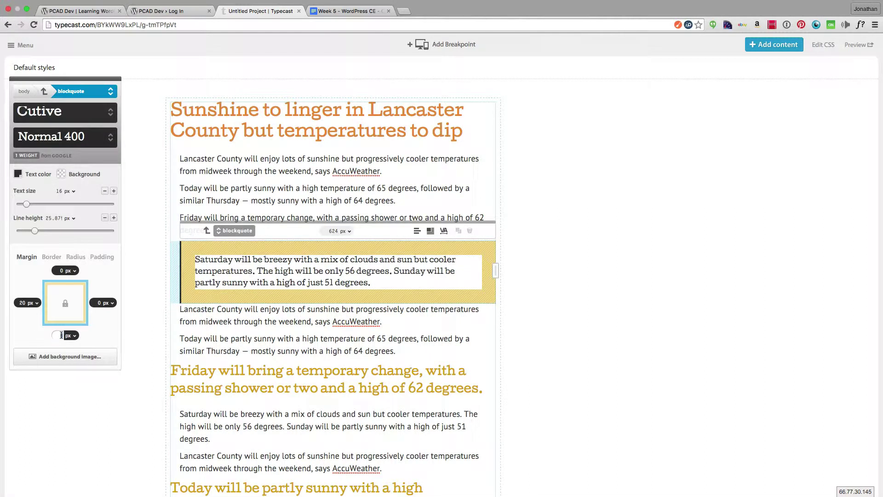
left_click(61, 271)
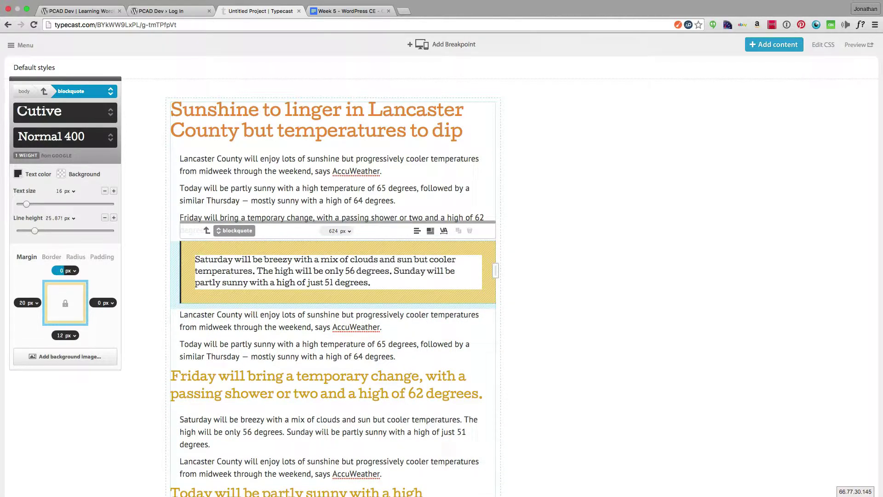
left_click(143, 324)
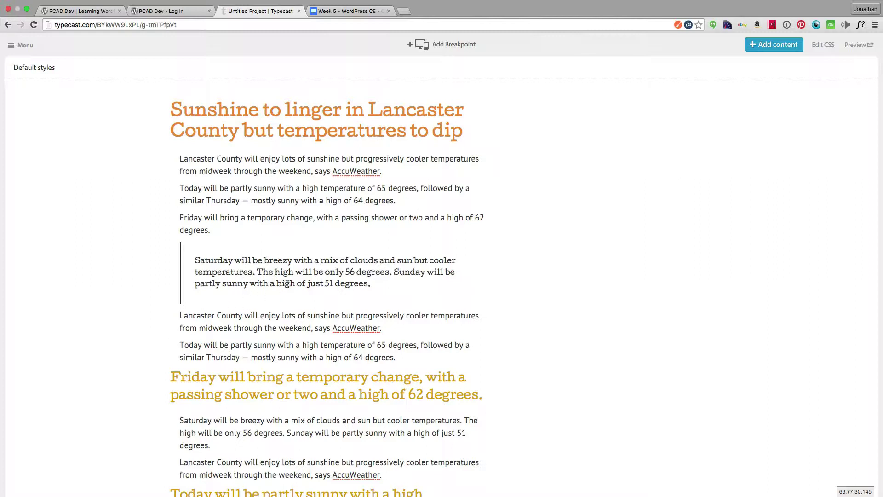
Step: Change the blockquote's border color to orange, ea9917
left_click(257, 279)
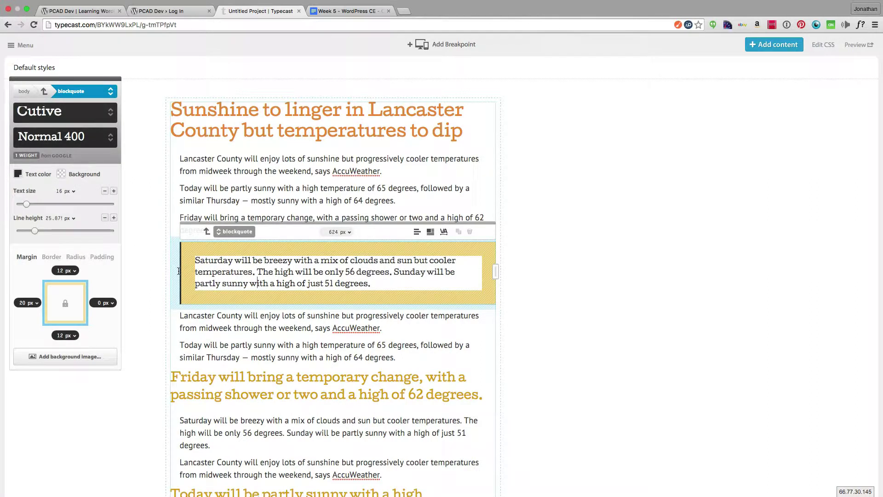
left_click(52, 257)
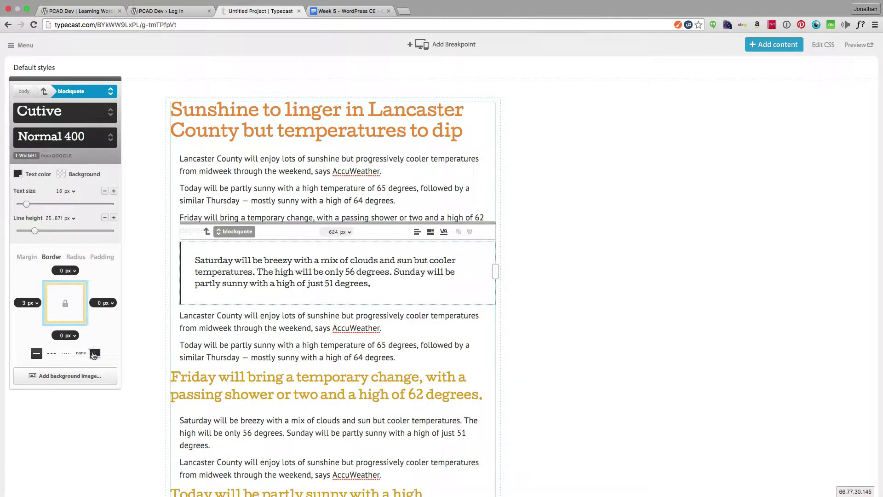
left_click(95, 353)
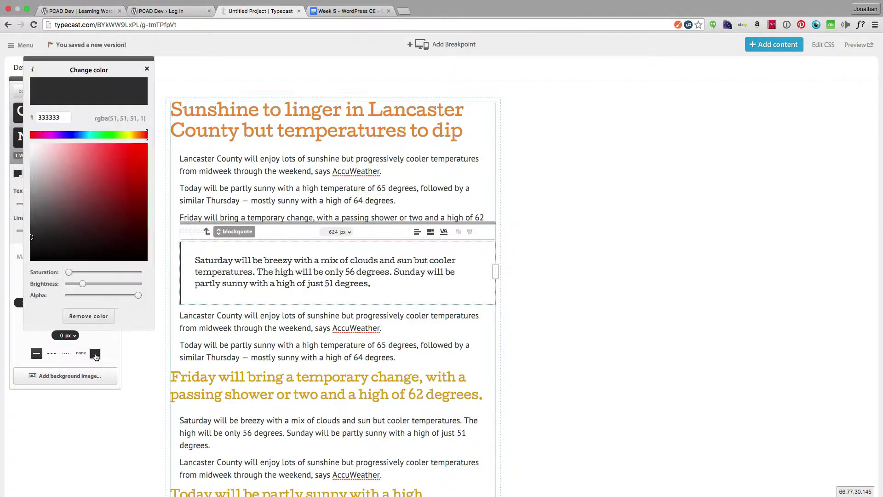
left_click_drag(135, 134, 136, 152)
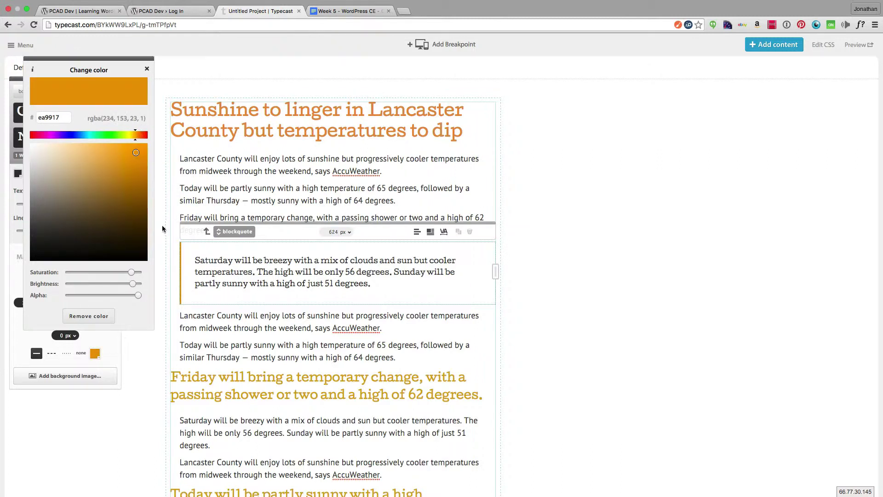
left_click(137, 449)
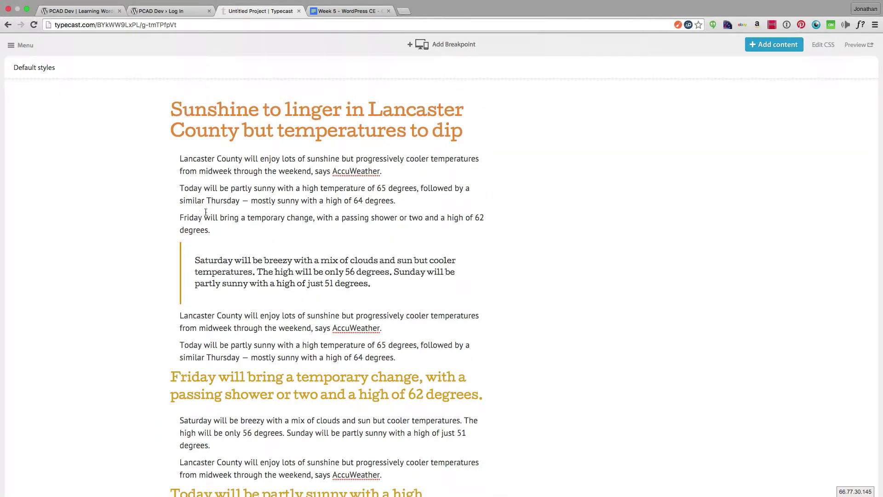
left_click(245, 280)
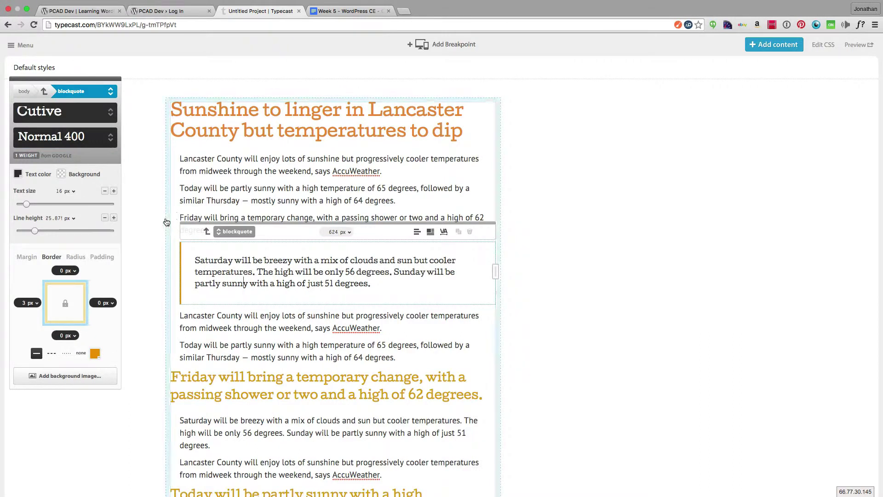
left_click(150, 227)
Step: Set the top margin of the h3 headings to 24 px
scroll(113, 280, "down", 5)
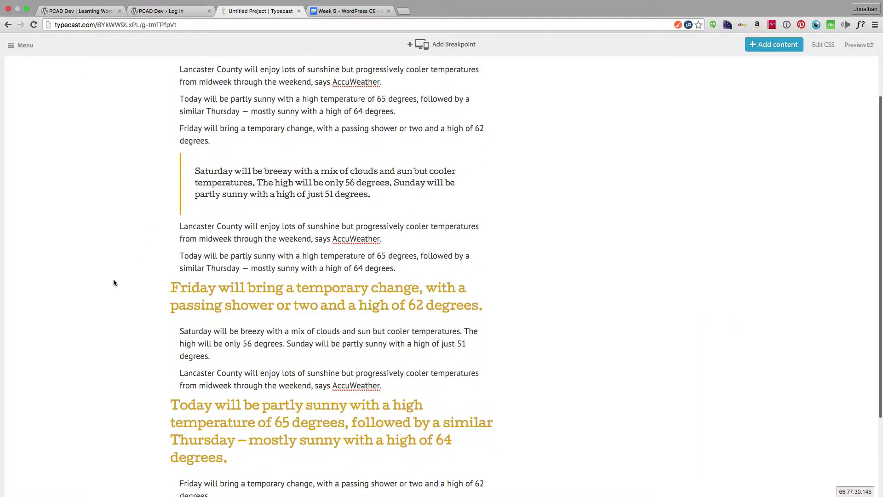
scroll(114, 282, "down", 2)
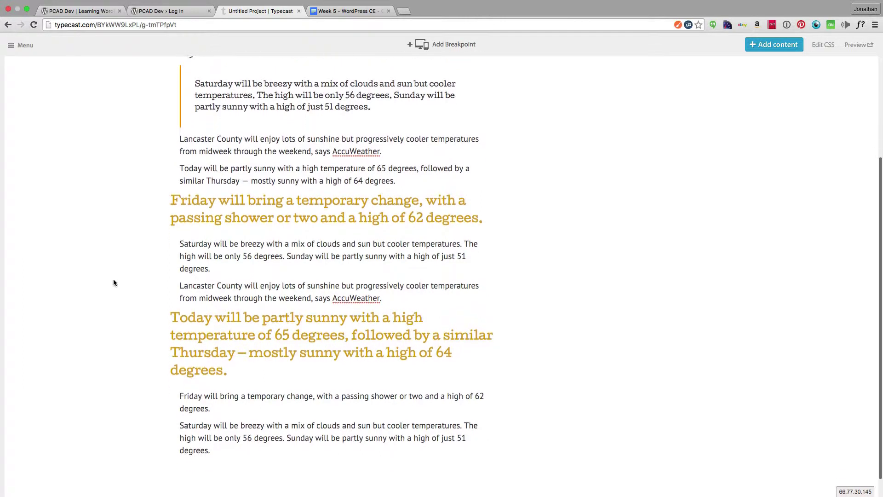
scroll(114, 283, "up", 4)
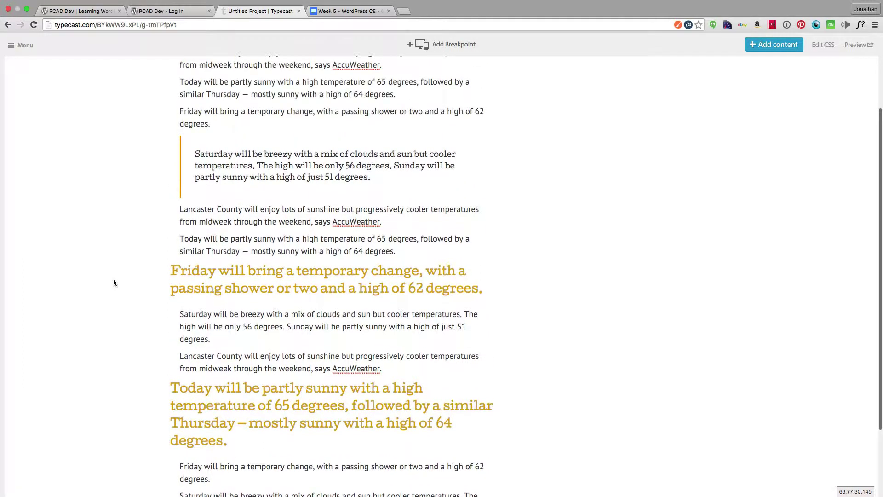
scroll(114, 282, "down", 3)
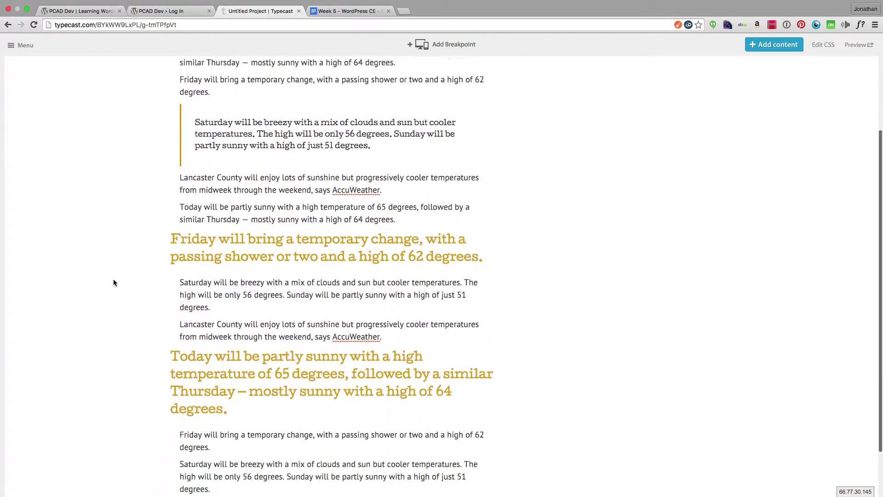
left_click(196, 224)
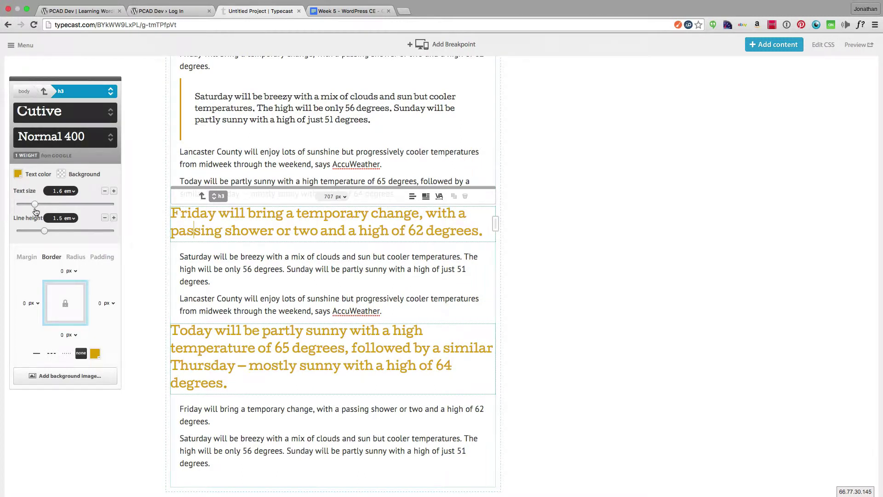
left_click(33, 256)
left_click(60, 271)
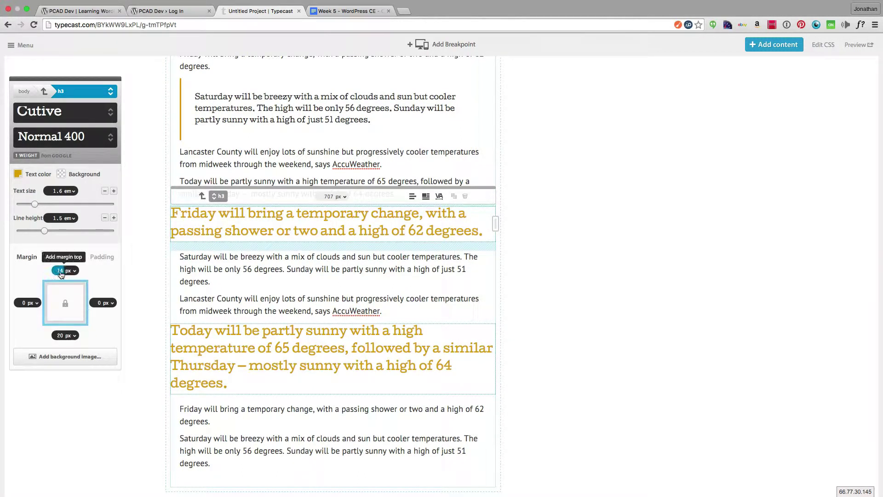
type("124")
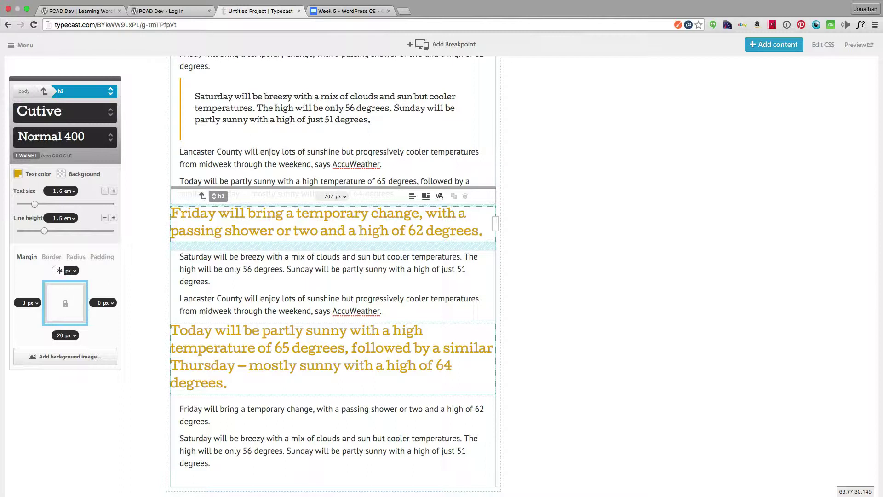
key("Return")
left_click(139, 274)
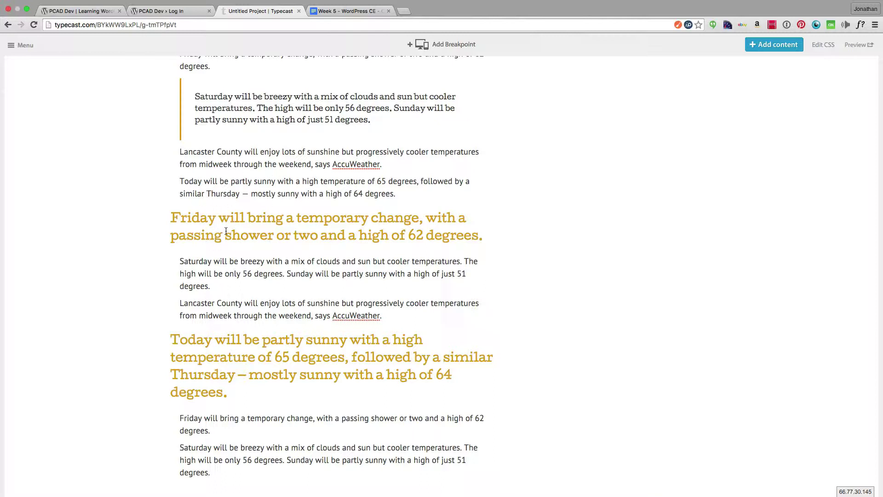
Step: Open the CSS code of the project's default styles and select all of it
scroll(225, 231, "down", 2)
scroll(225, 230, "up", 6)
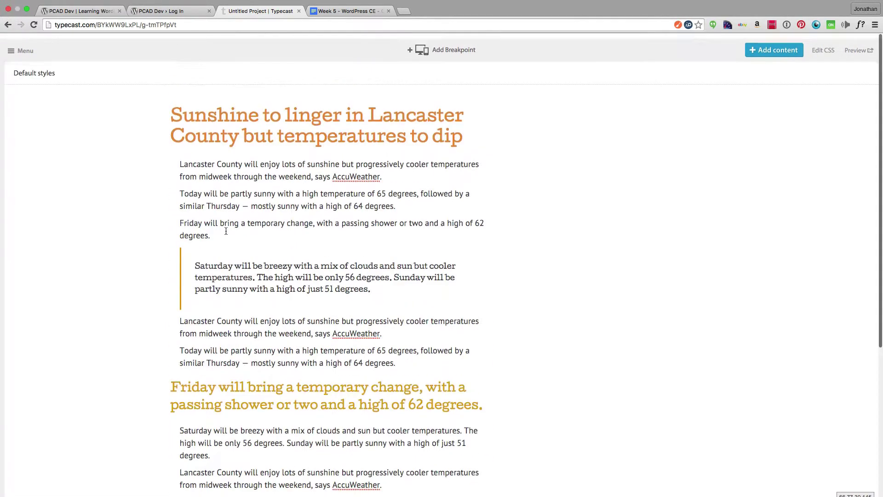
scroll(225, 231, "down", 1)
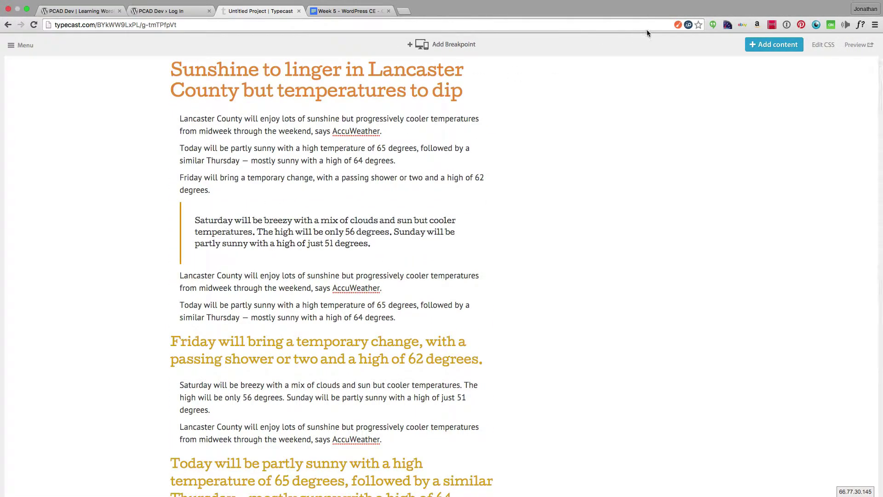
left_click(831, 45)
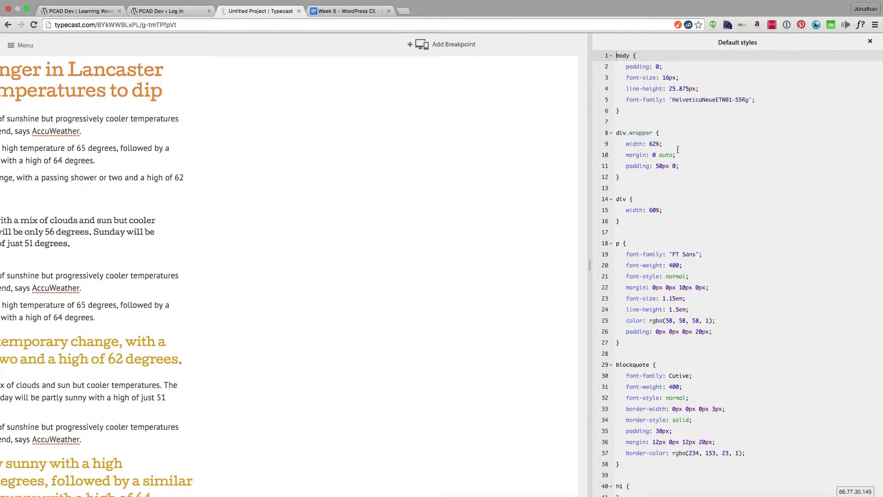
left_click(726, 139)
key("super+a")
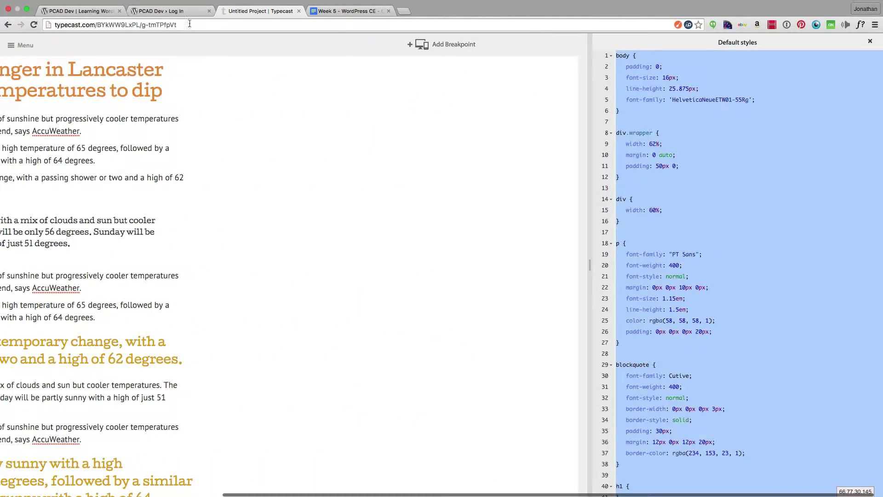
Step: Switch to the PCAD Dev WordPress login page and log in with the account username and password
left_click(167, 13)
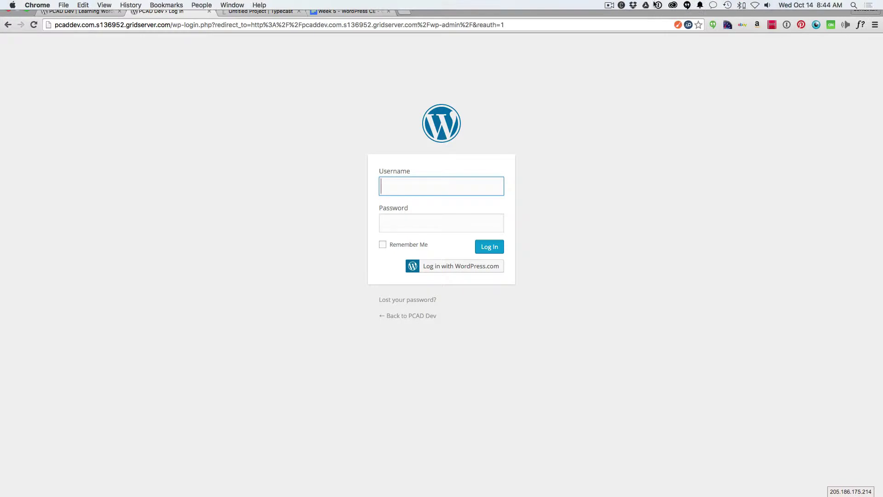
left_click(654, 5)
left_click(674, 52)
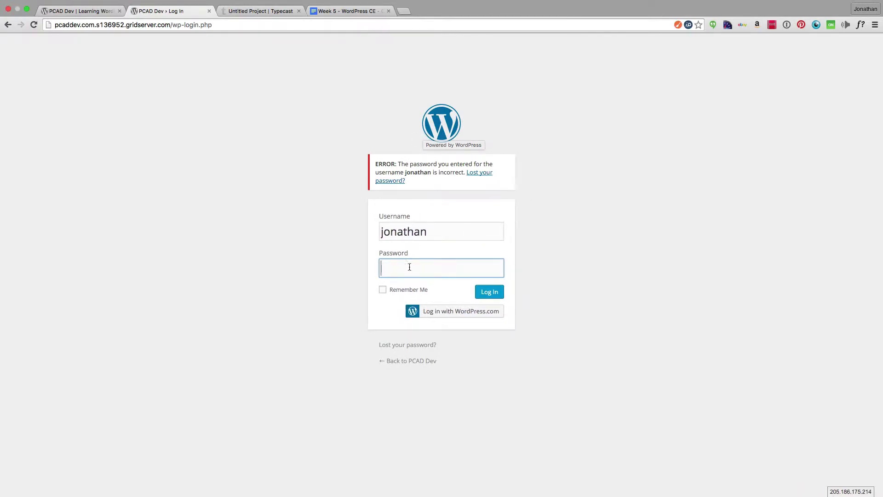
type("•••••••••••")
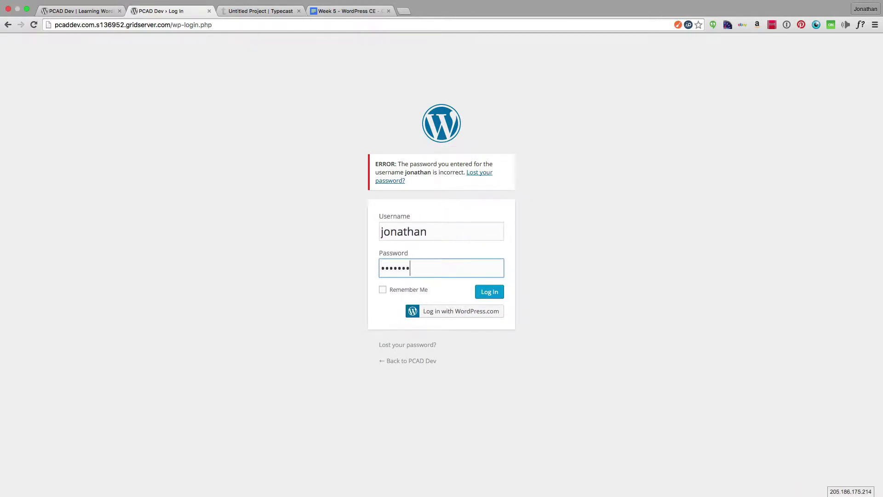
key("Return")
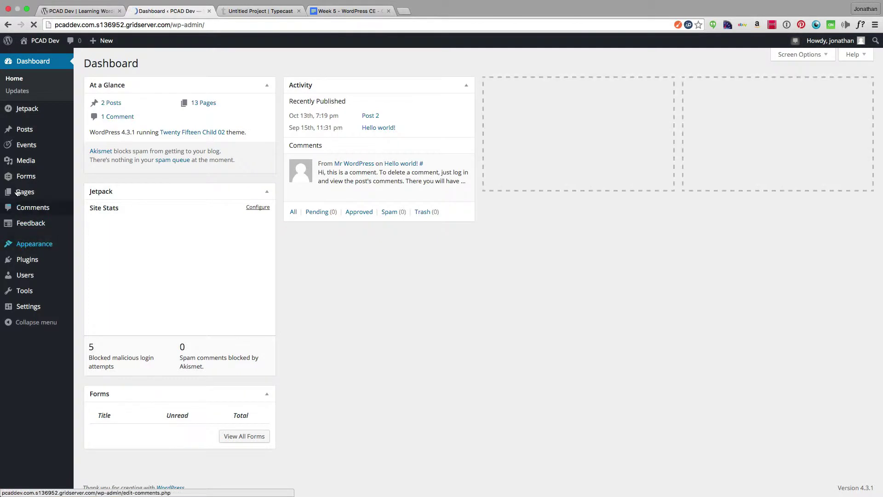
Step: Open the site's custom CSS in the WordPress CSS Stylesheet Editor
mouse_move(34, 244)
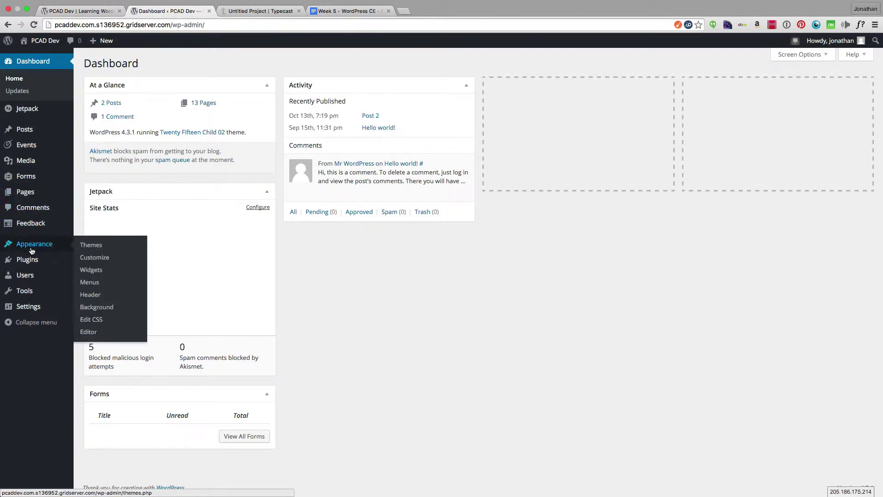
left_click(86, 335)
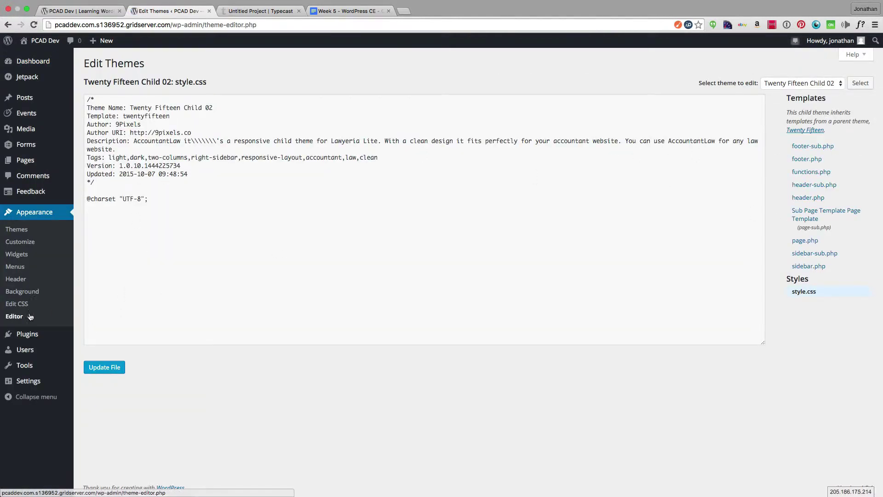
left_click(9, 305)
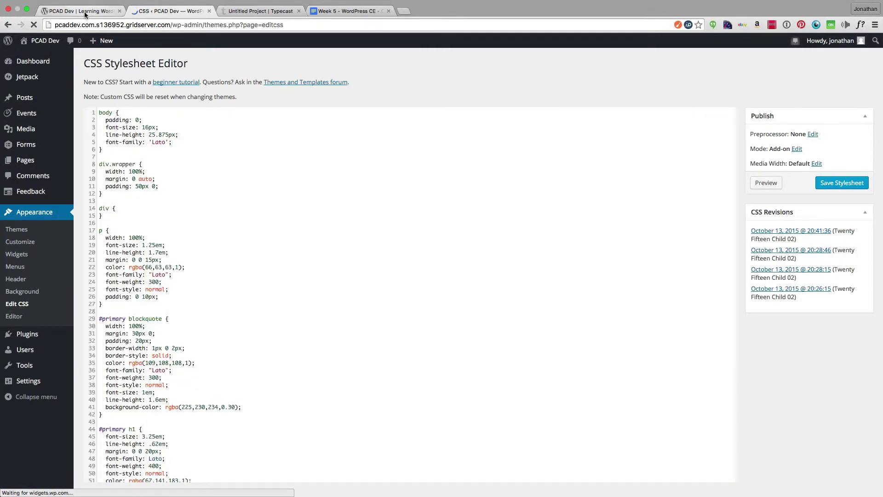
Step: Replace the entire contents of the site's custom stylesheet with the default styles CSS copied from Typecast
left_click(106, 11)
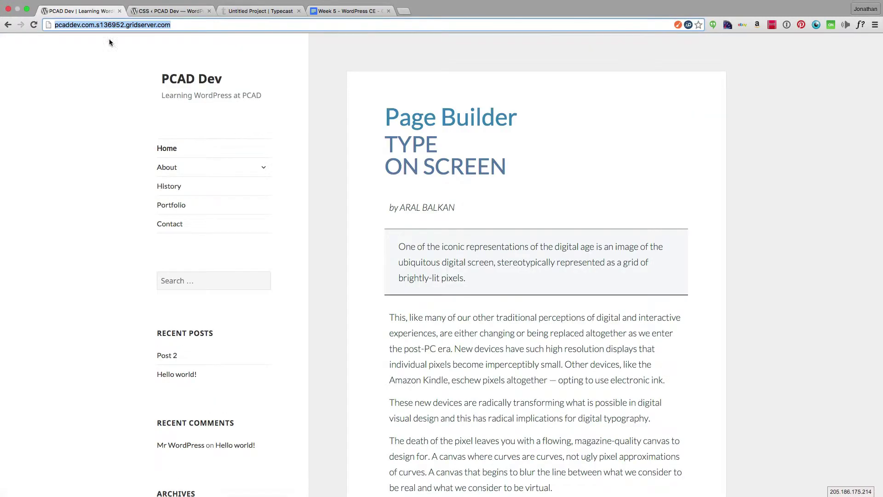
left_click(171, 12)
key("super+a")
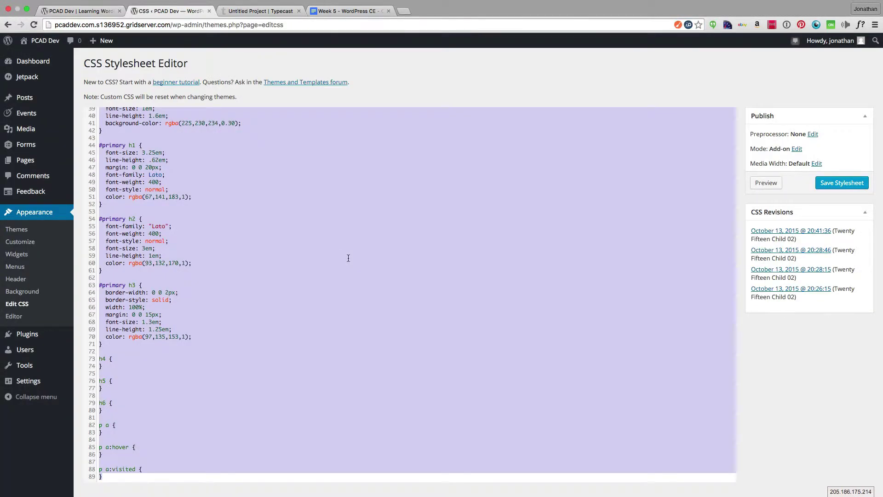
scroll(348, 258, "up", 10)
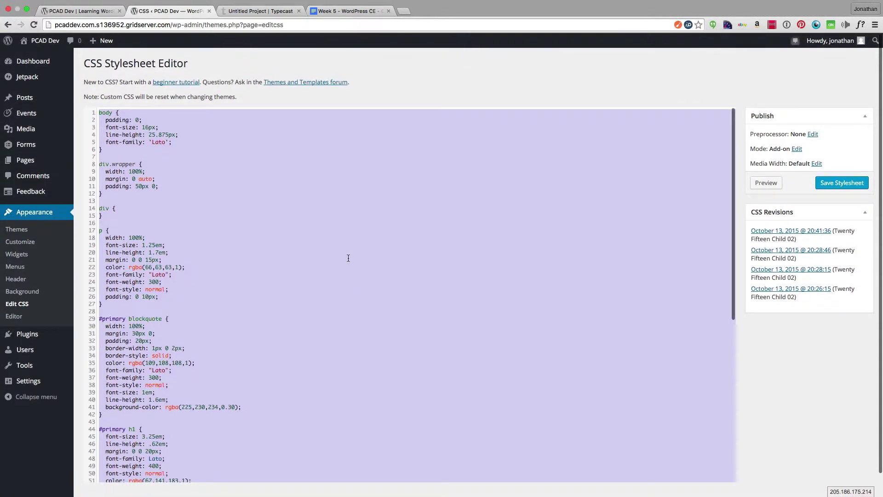
key("BackSpace")
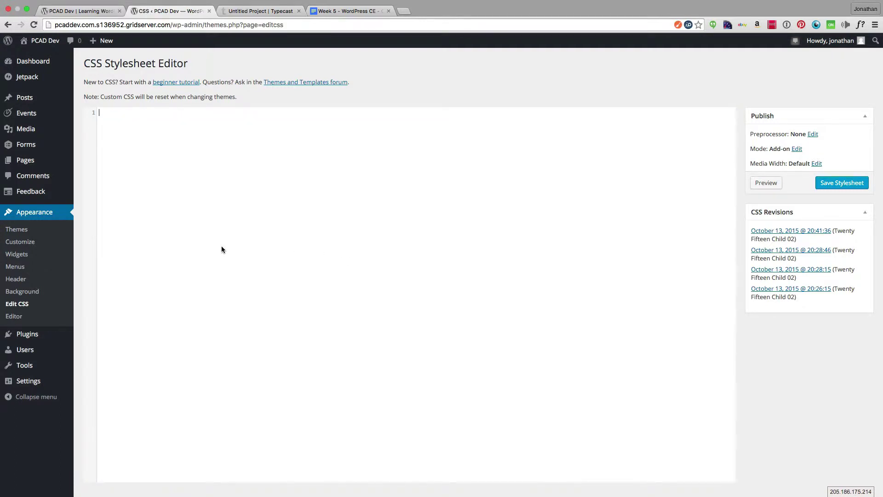
key("ctrl+v")
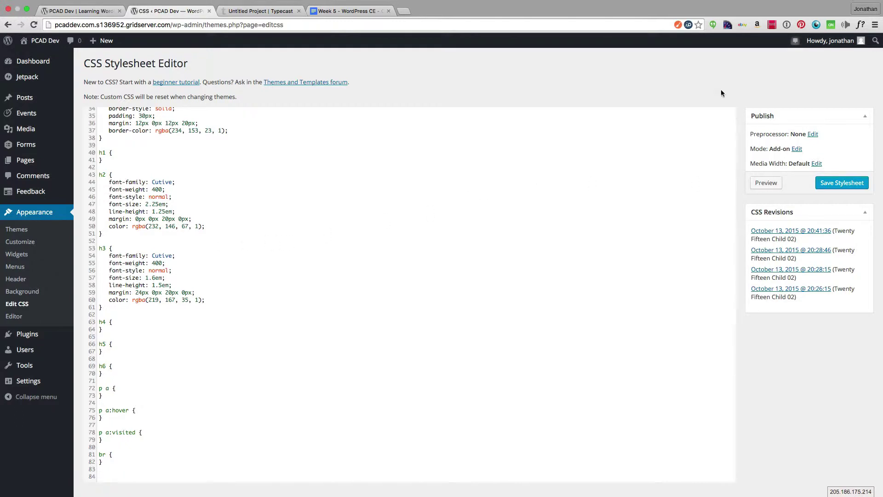
left_click(609, 5)
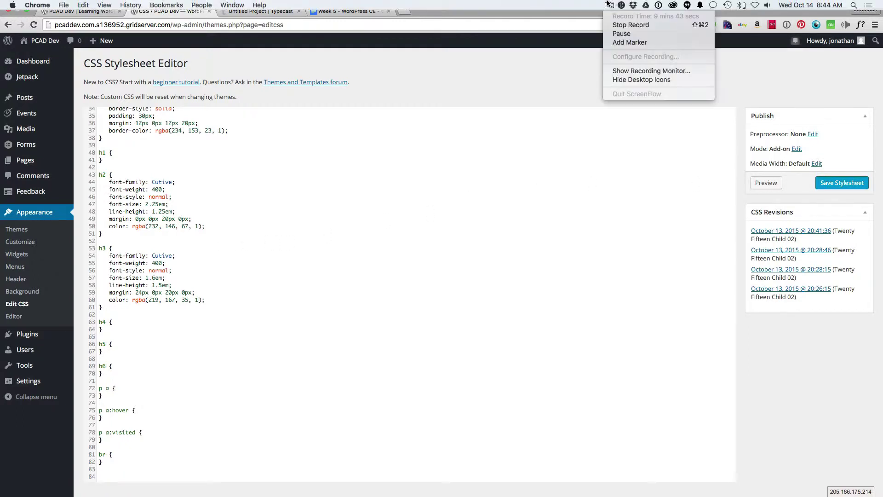
left_click(622, 33)
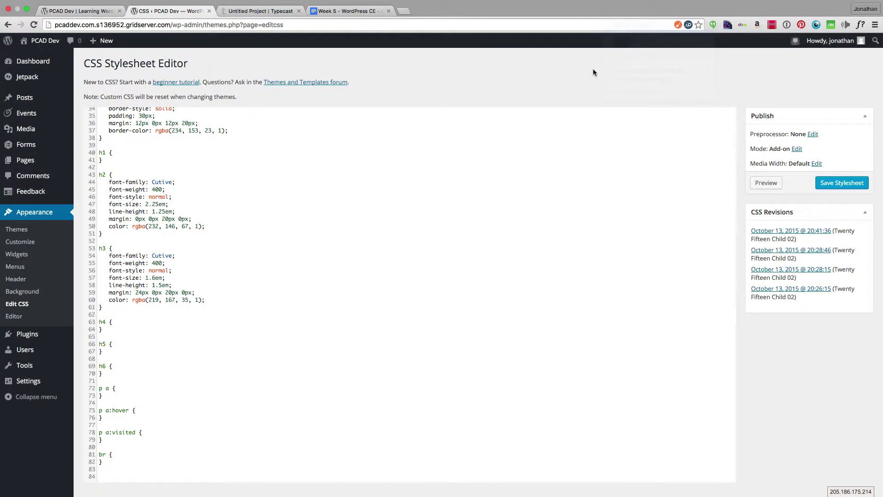
left_click(610, 6)
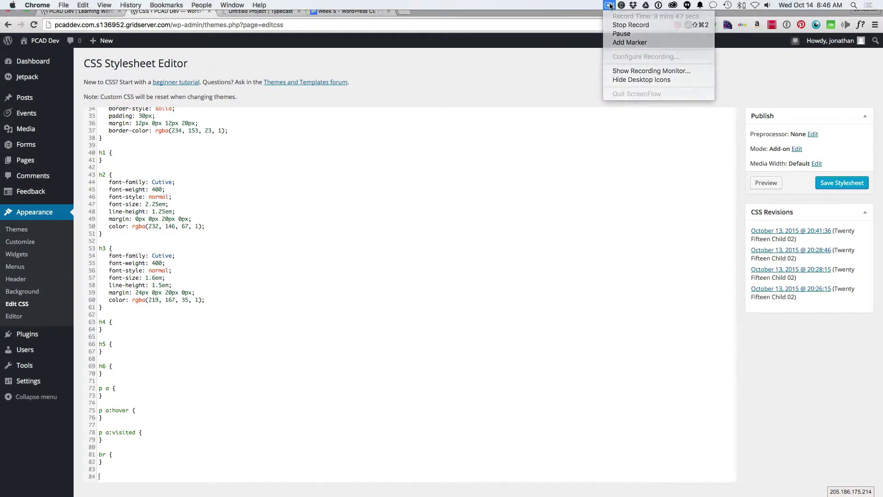
left_click(621, 34)
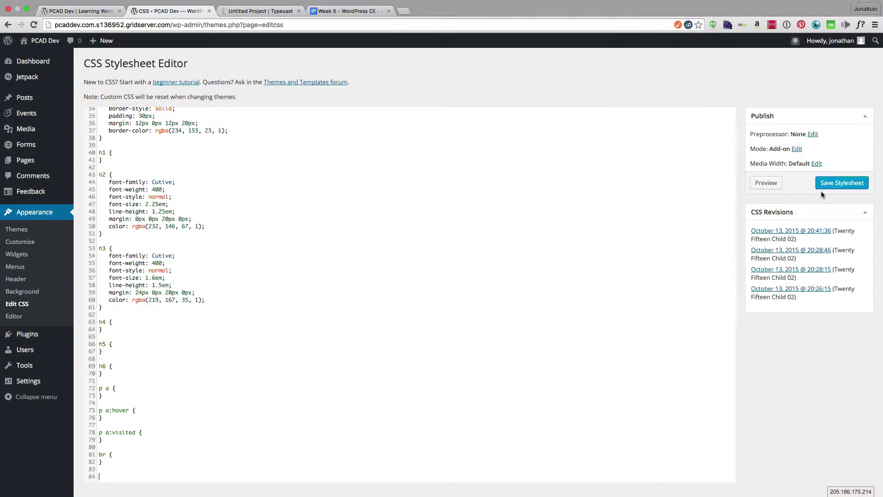
Step: Save the custom stylesheet and reload the PCAD Dev home page to check the new styling
left_click(831, 186)
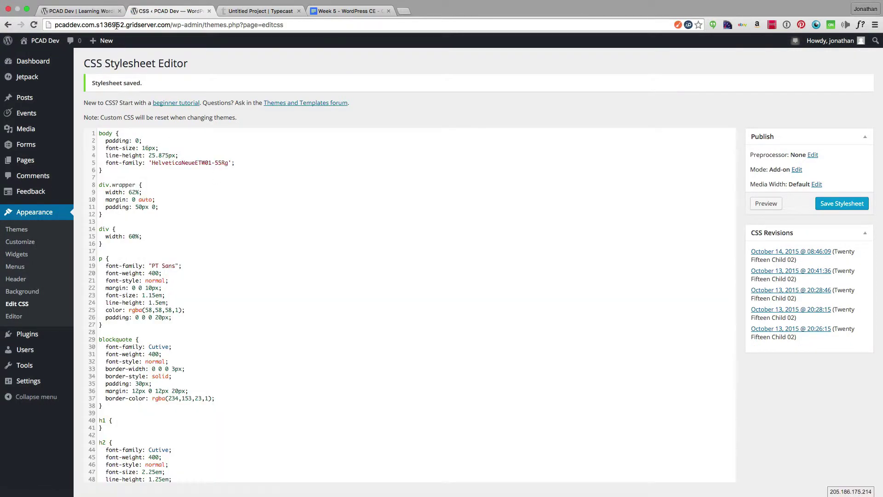
left_click(90, 14)
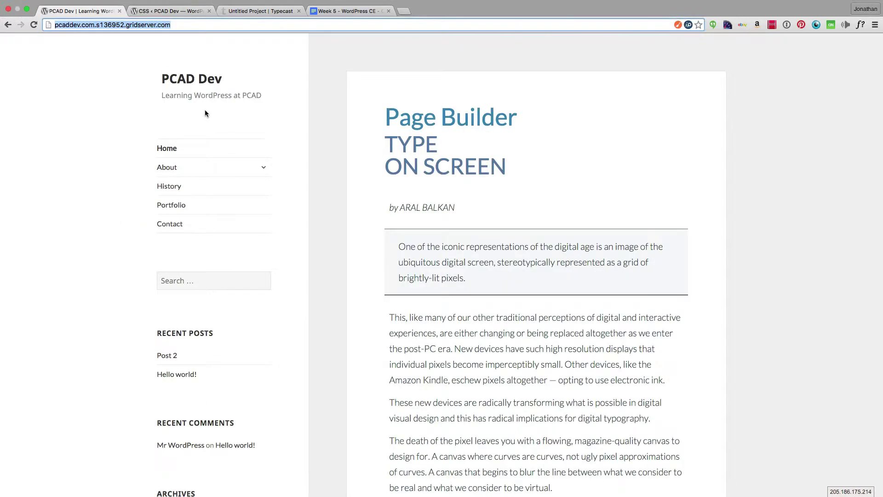
key("super+r")
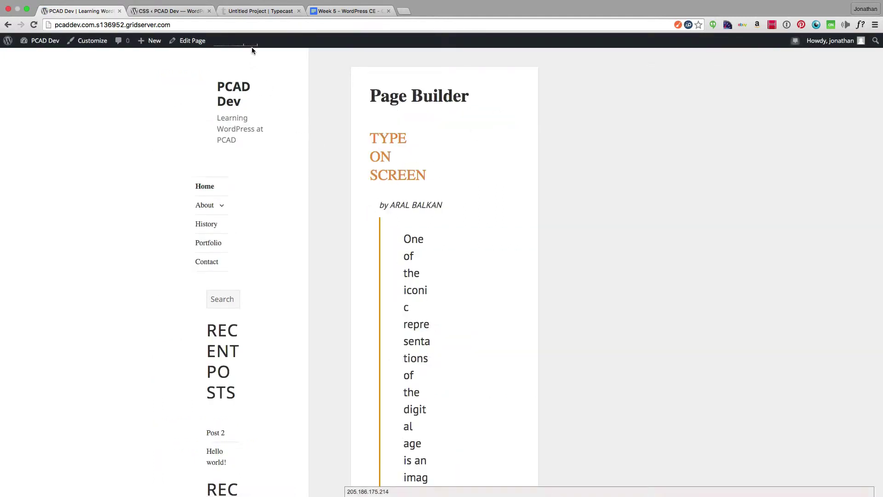
Step: Delete the width declarations from the div.wrapper and div rules in the custom CSS and save the stylesheet
left_click(182, 12)
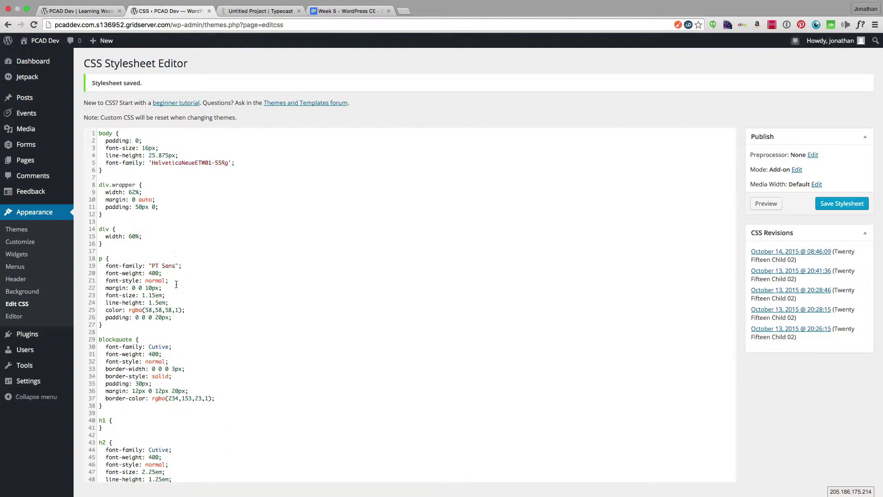
scroll(175, 299, "down", 2)
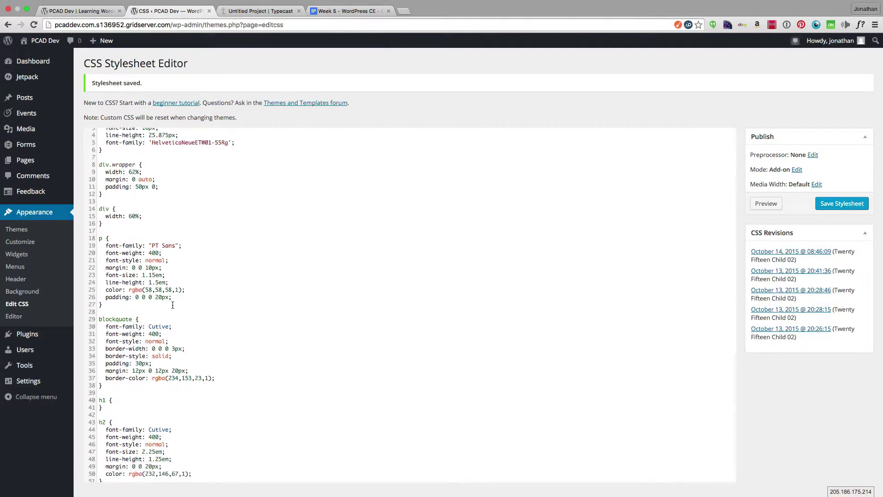
scroll(142, 366, "down", 5)
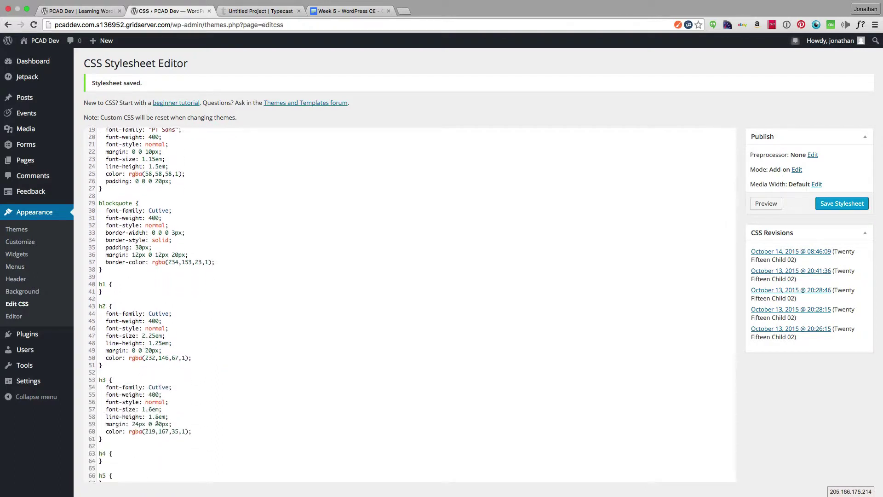
scroll(156, 421, "down", 5)
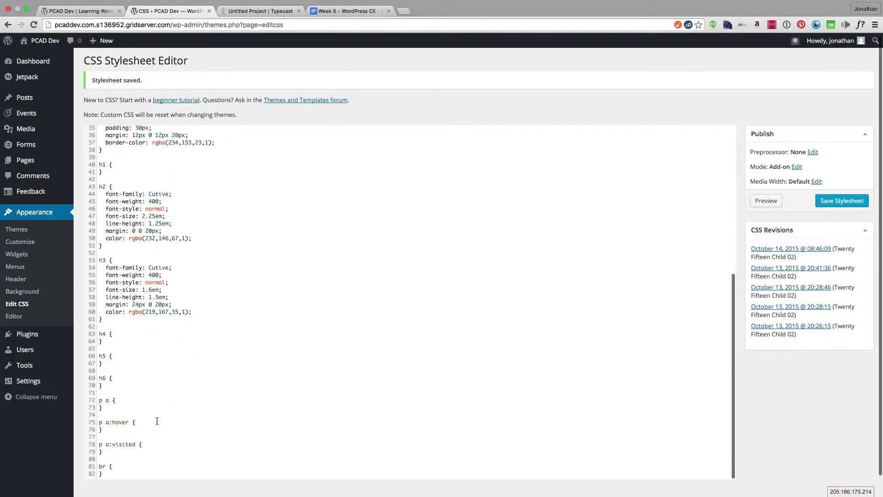
scroll(157, 421, "up", 5)
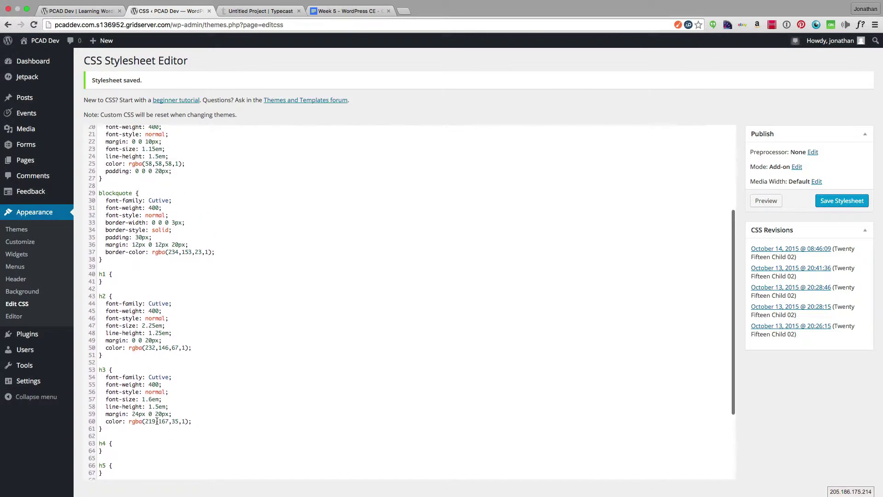
scroll(157, 420, "up", 4)
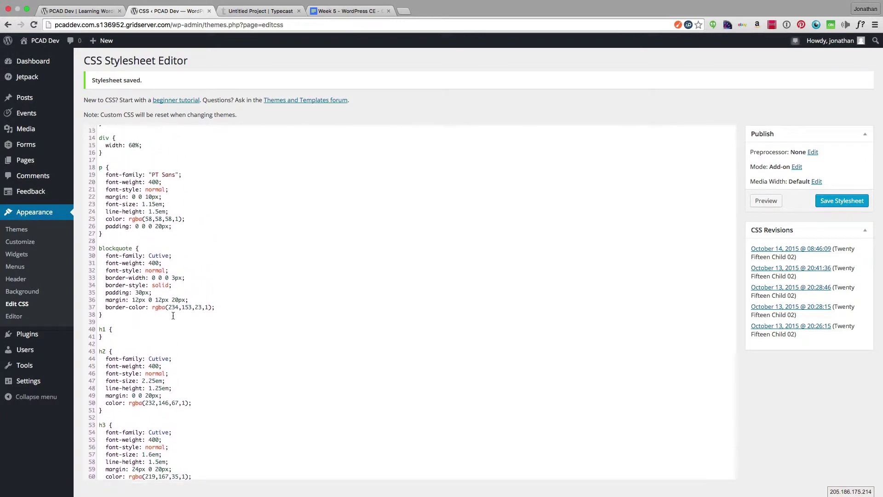
scroll(197, 264, "up", 2)
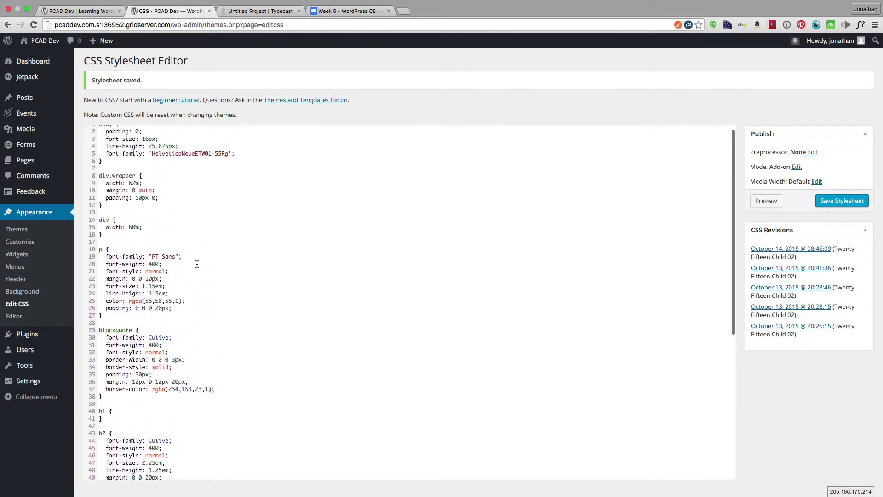
scroll(174, 221, "up", 1)
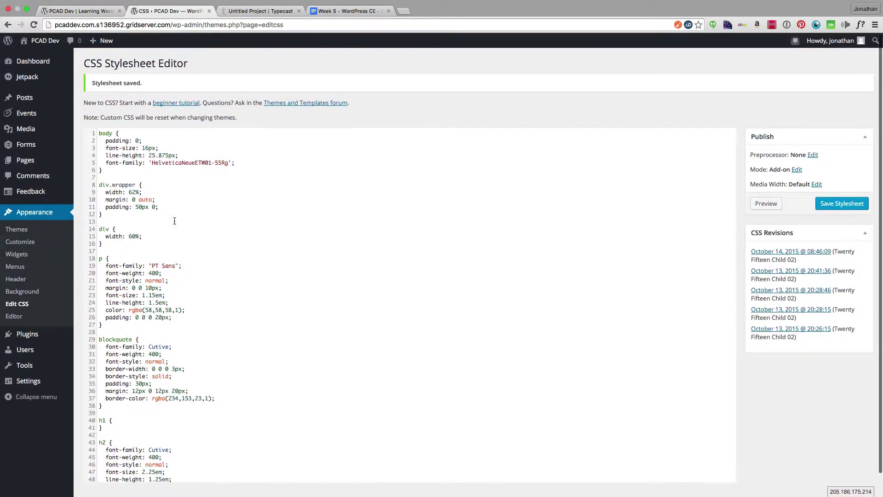
triple_click(131, 192)
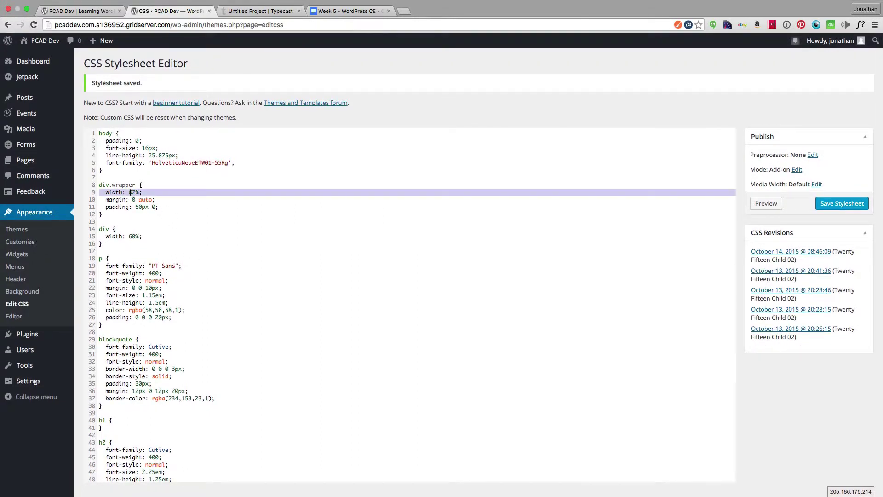
key("BackSpace")
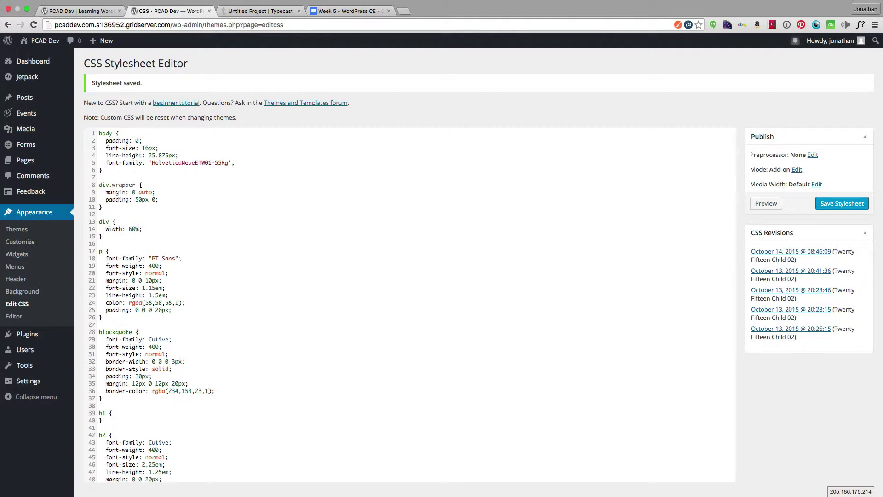
triple_click(129, 228)
key("BackSpace")
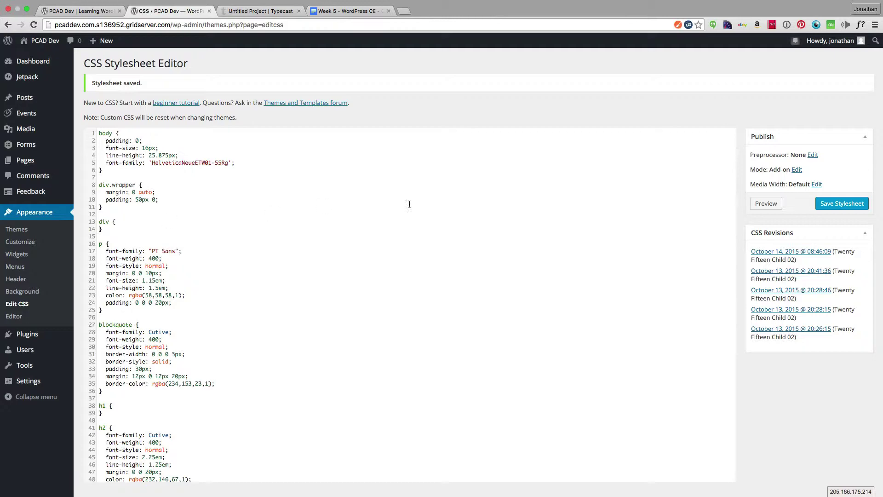
left_click(833, 206)
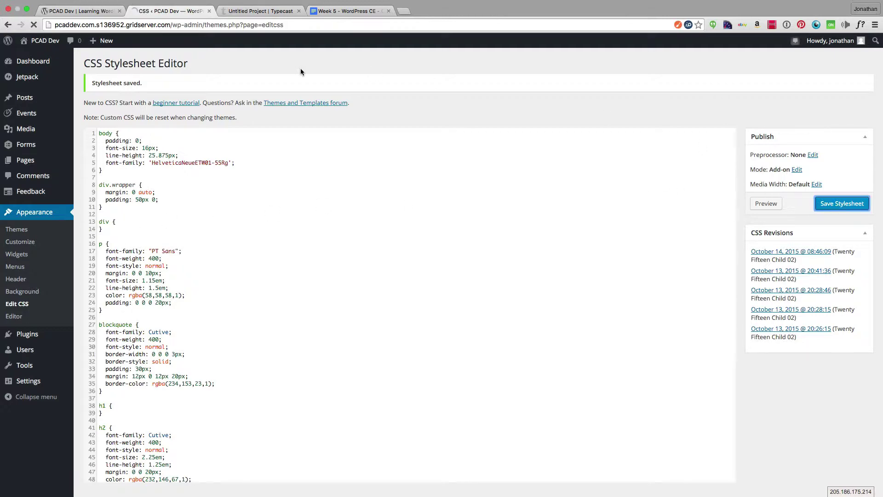
Step: Compare the fonts on the PCAD Dev home page with the Typecast article, closing the default styles code there
left_click(76, 12)
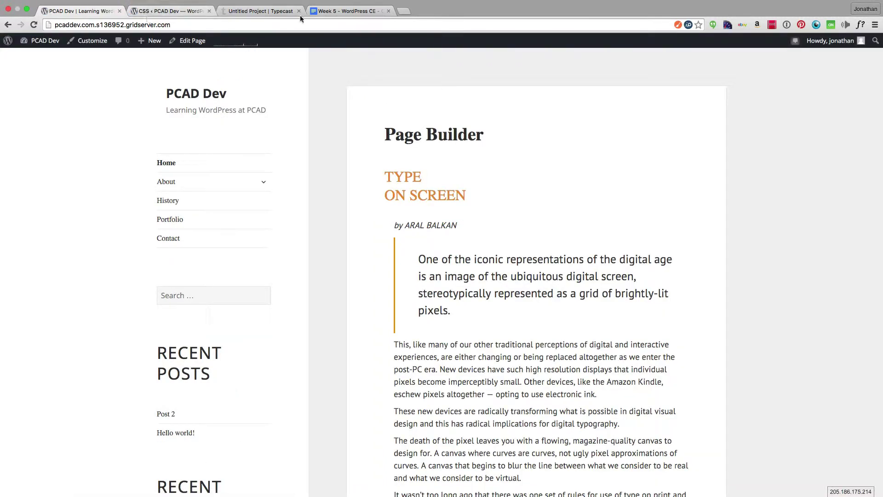
left_click(276, 11)
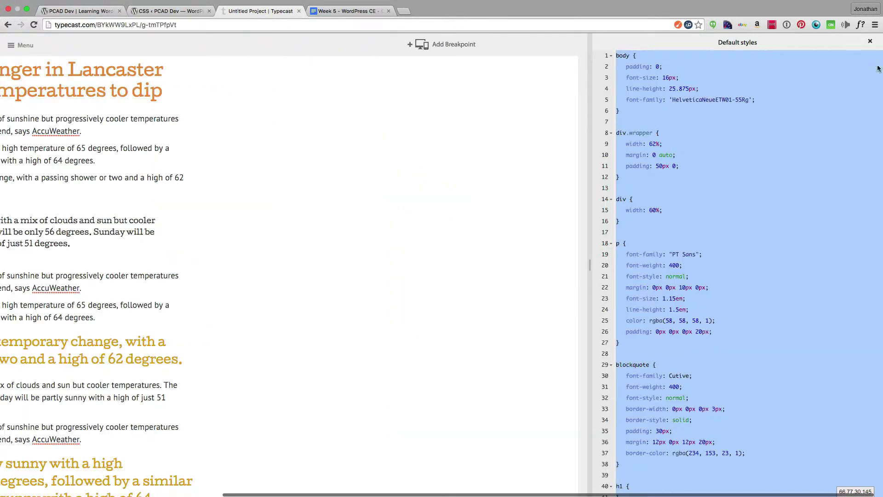
left_click(869, 41)
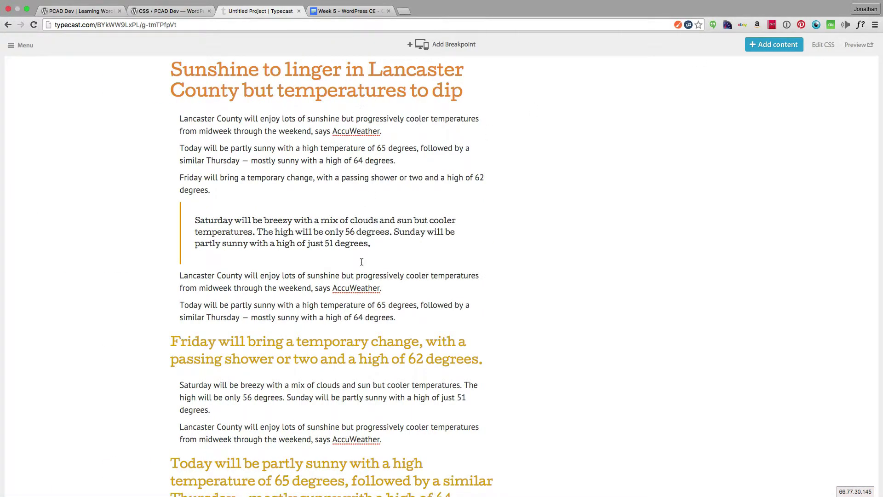
scroll(361, 261, "up", 2)
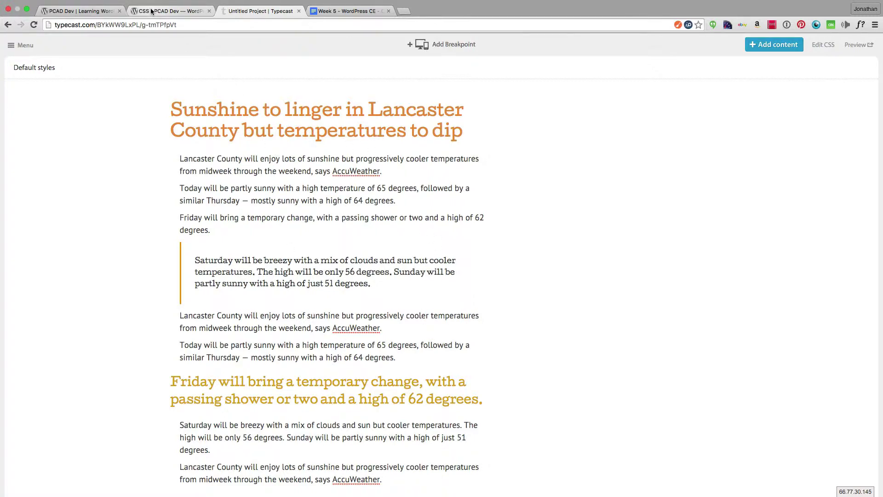
left_click(85, 12)
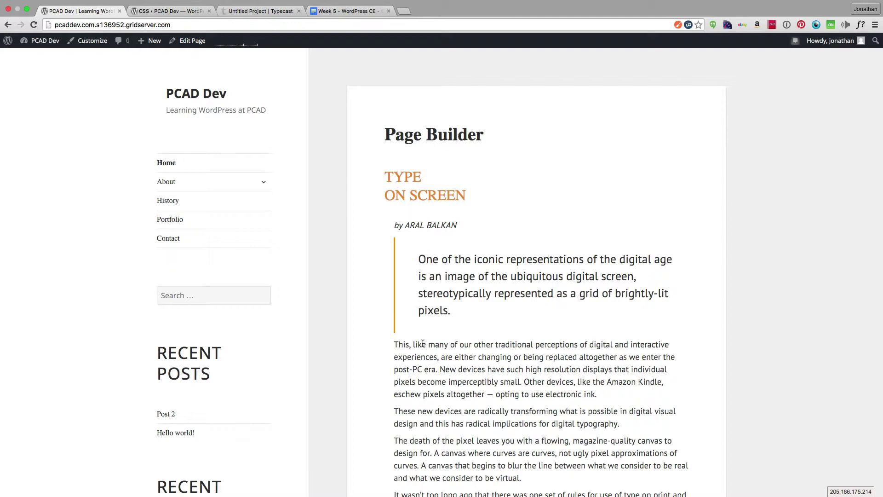
left_click(255, 11)
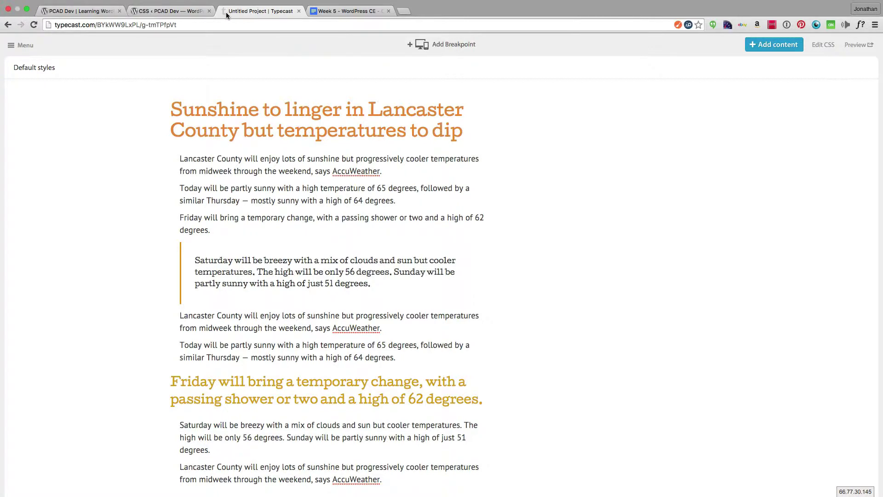
Step: Open the Google Fonts site at google.com/fonts in a new browser tab
key("super+t")
type("google.com")
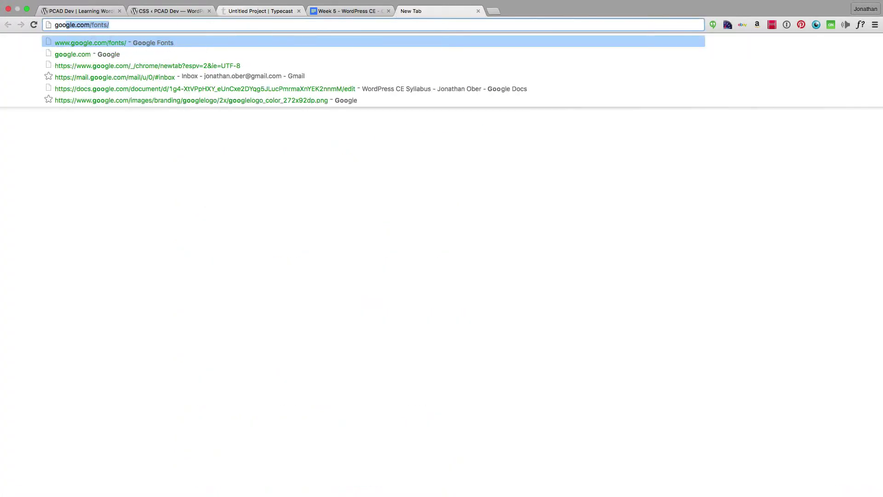
type("/font")
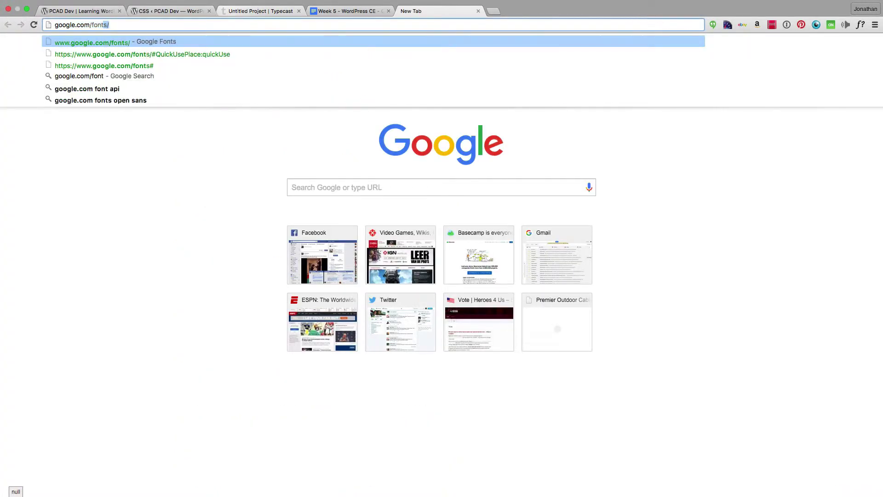
key("Return")
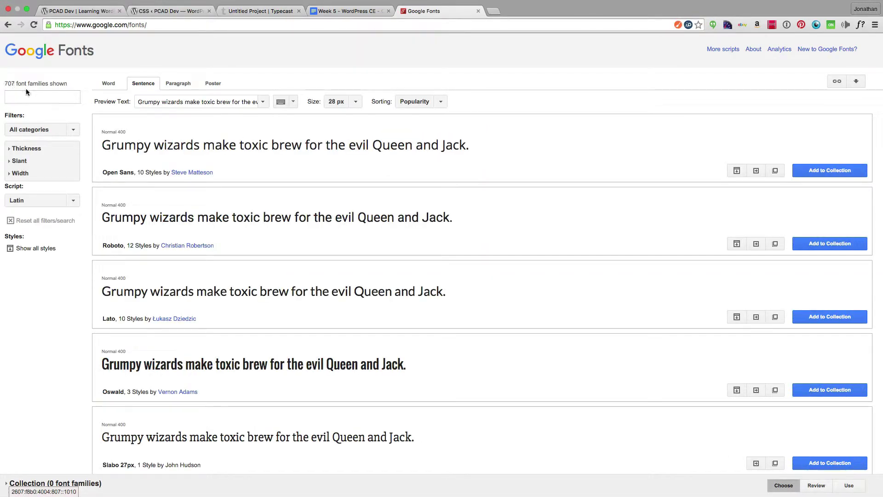
Step: Search the font directory for "cutive" and open the Quick Use page of the Cutive font
left_click(39, 94)
type("cutive")
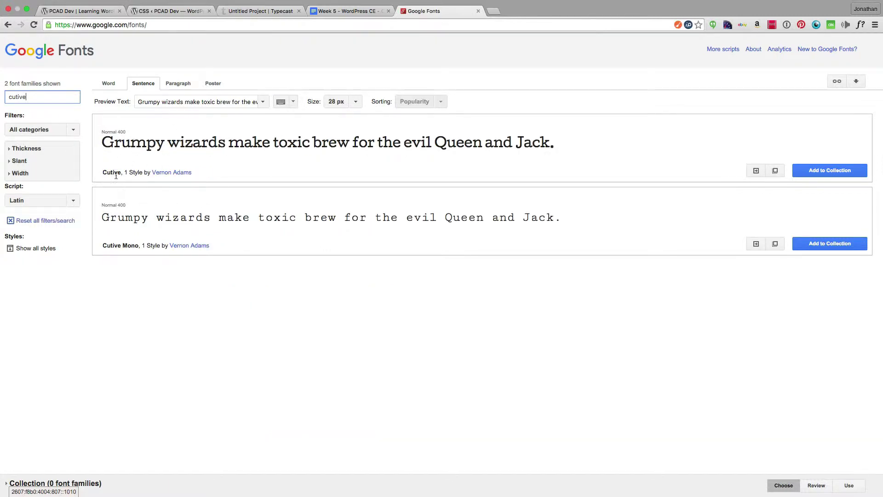
left_click(755, 170)
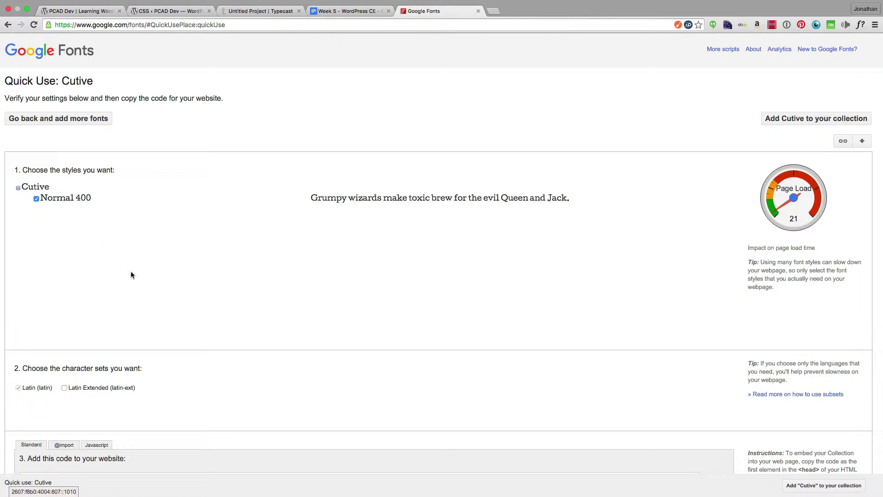
Step: Copy the standard embed code for the Cutive font from its Quick Use page
scroll(130, 271, "down", 3)
left_click(76, 348)
key("super+c")
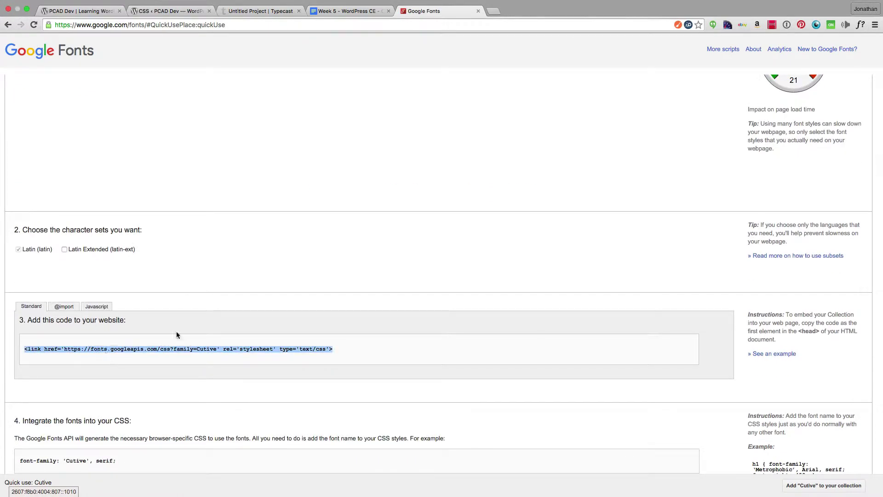
Step: Open the WordPress theme editor in a new browser tab and load header.php of Twenty Fifteen Child 02
left_click(177, 12)
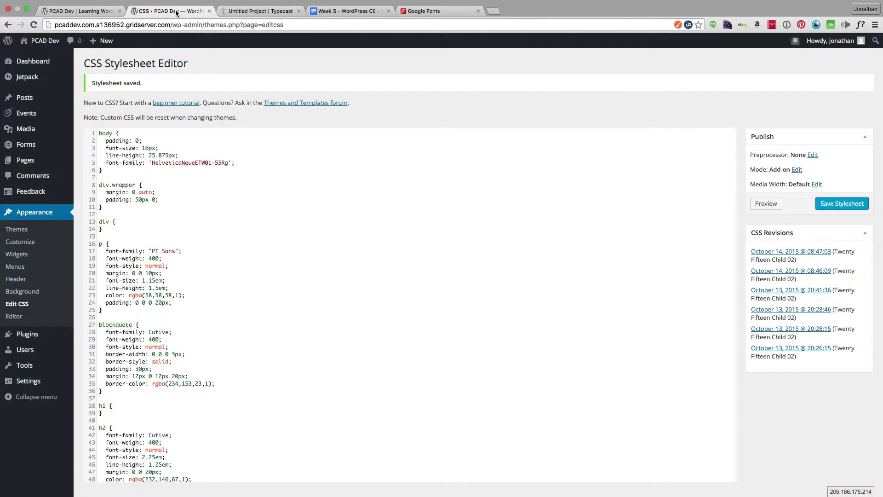
left_click(13, 317, "super")
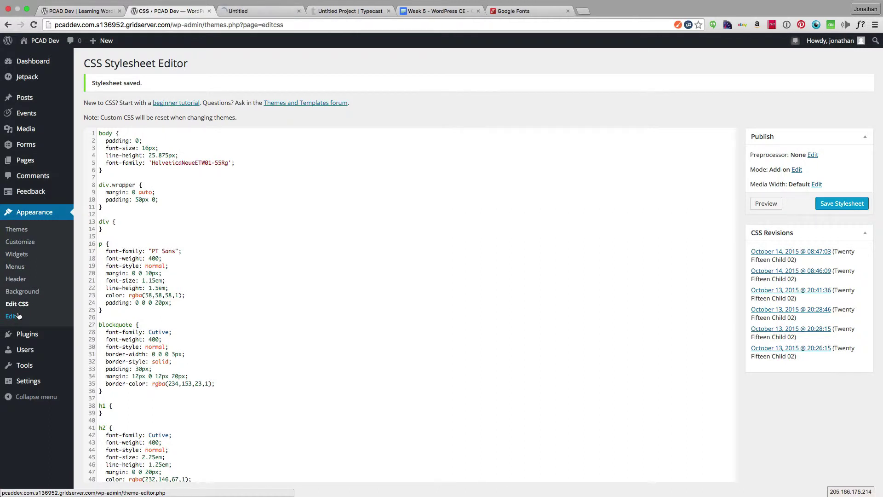
left_click(254, 10)
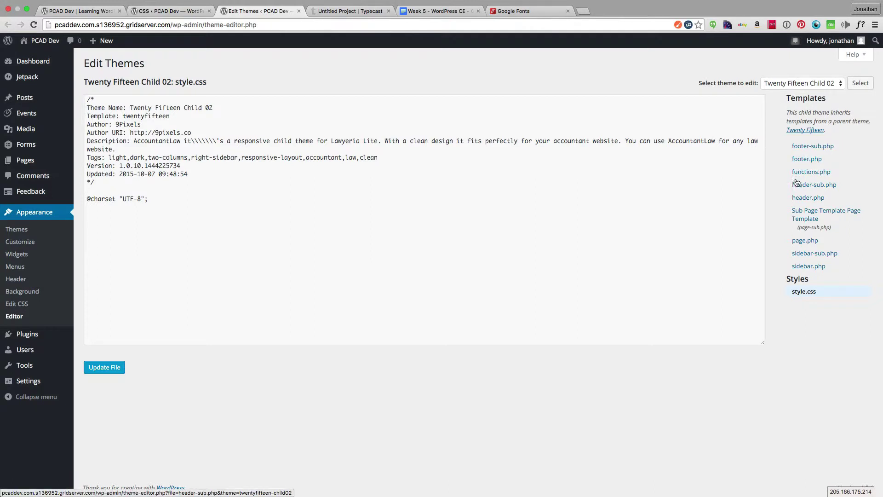
left_click(805, 203)
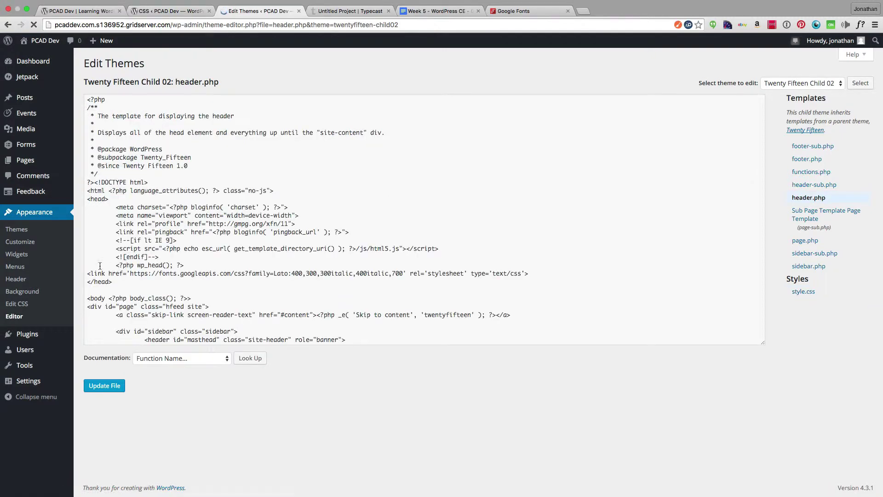
Step: Replace the Lato font link above the closing head tag in header.php with the copied Cutive link
left_click_drag(85, 271, 534, 273)
key("BackSpace")
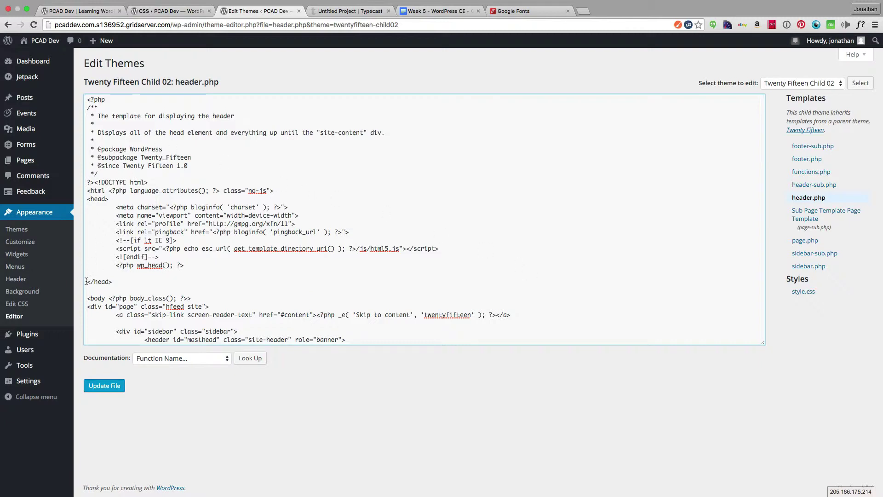
left_click_drag(87, 281, 115, 282)
left_click(101, 273)
key("super+v")
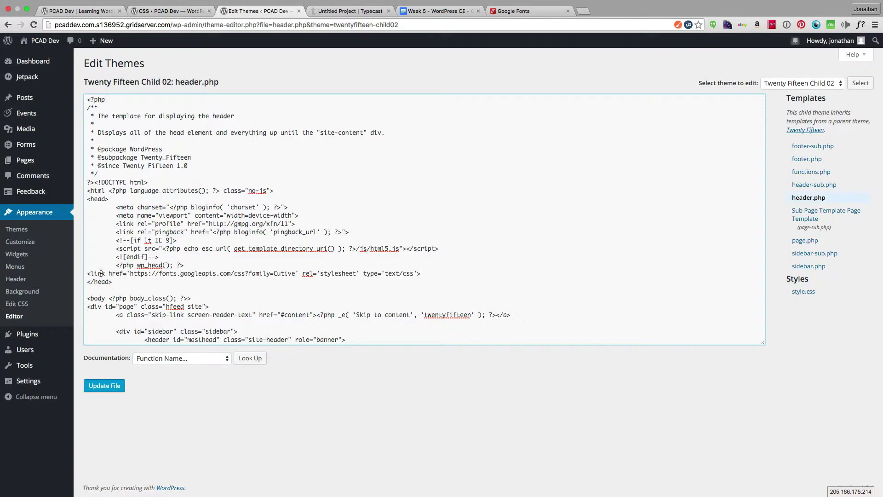
Step: Return to the Google Fonts directory, search for "pt sans" and open the Quick Use page of PT Sans
left_click(521, 11)
scroll(81, 165, "up", 3)
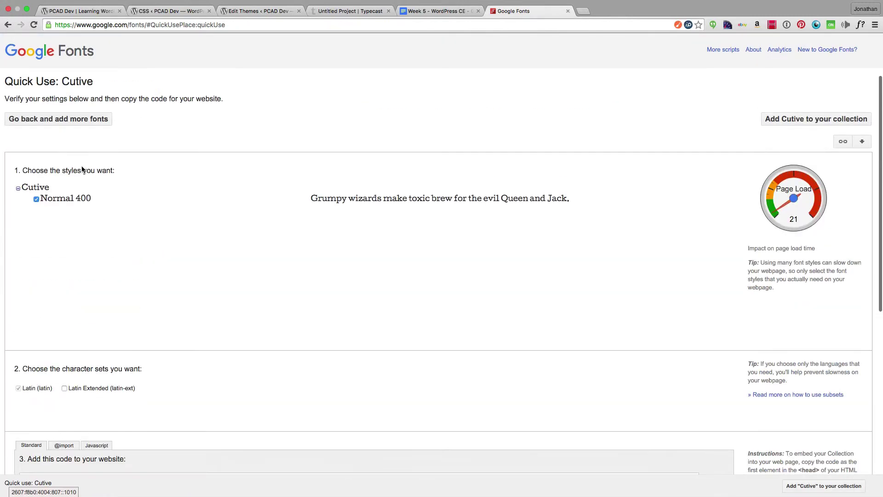
left_click(51, 118)
double_click(22, 95)
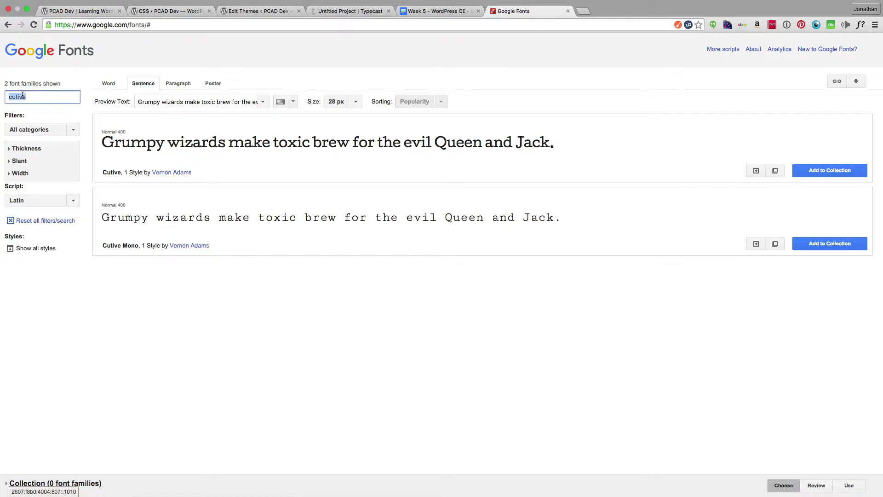
type("pt sans")
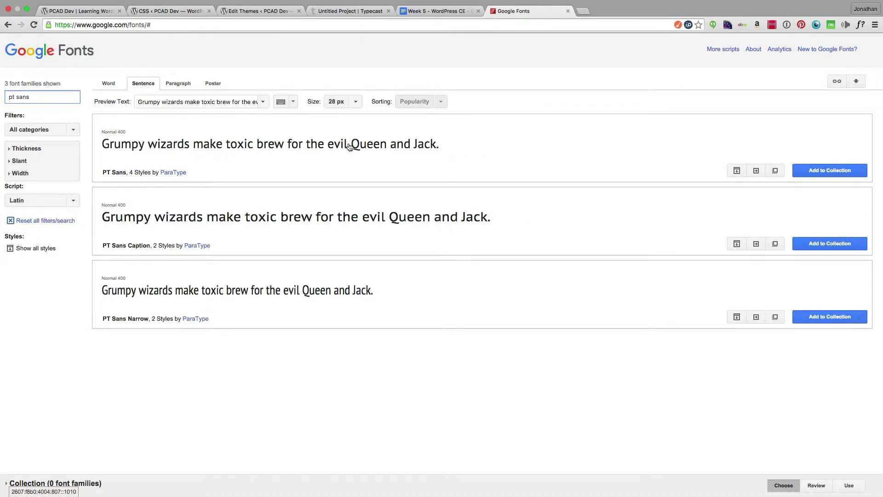
left_click(755, 172)
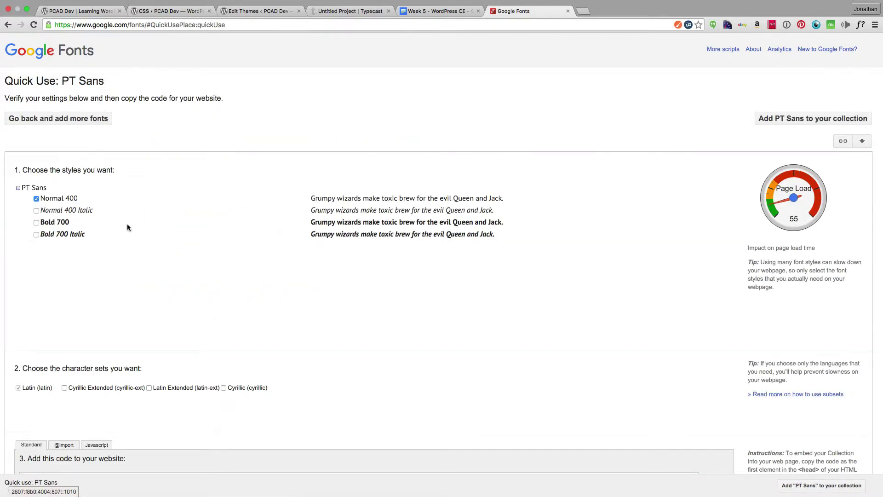
Step: Add the Normal 400 Italic, Bold 700 and Bold 700 Italic styles to PT Sans and copy its standard embed code
left_click(36, 210)
left_click(36, 223)
left_click(35, 234)
scroll(141, 275, "down", 5)
left_click(95, 308)
key("super+c")
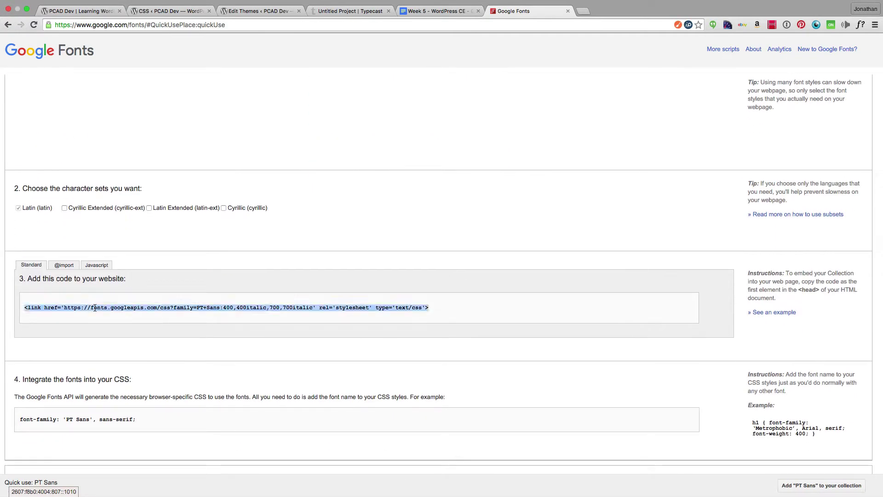
Step: Paste the PT Sans link on a new line below the Cutive link in header.php
right_click(287, 192)
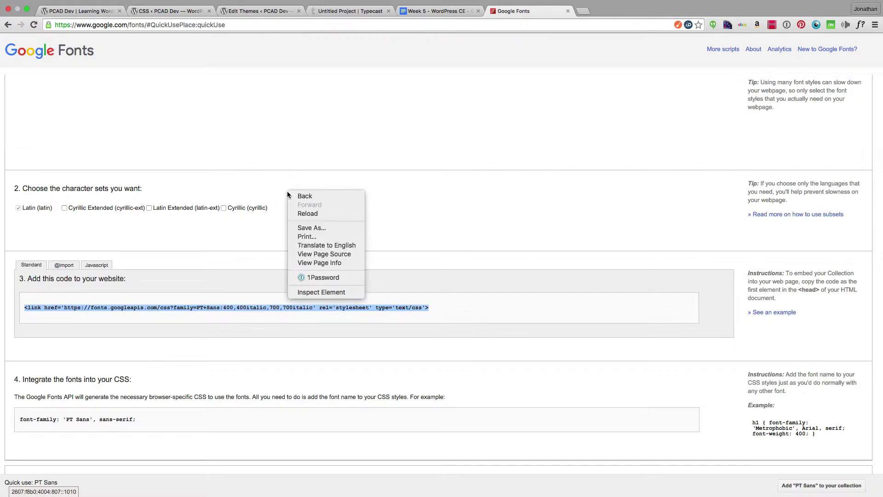
left_click(343, 12)
left_click(274, 7)
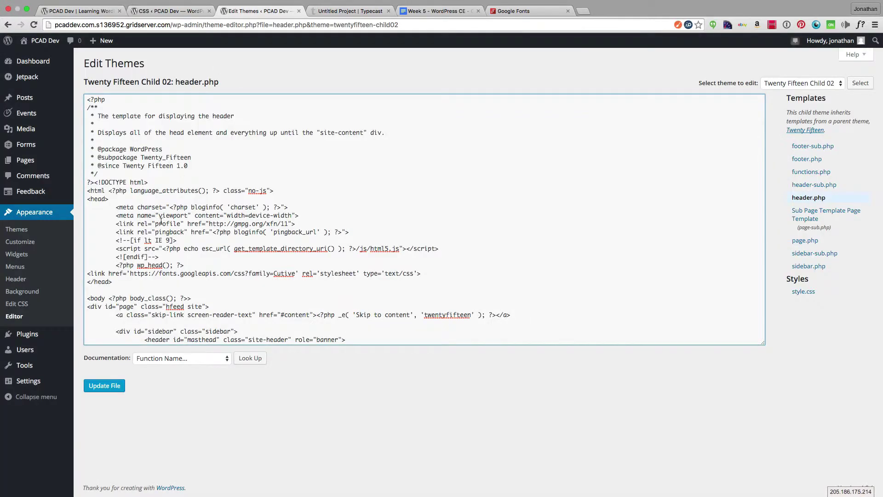
key("Return")
key("super+v")
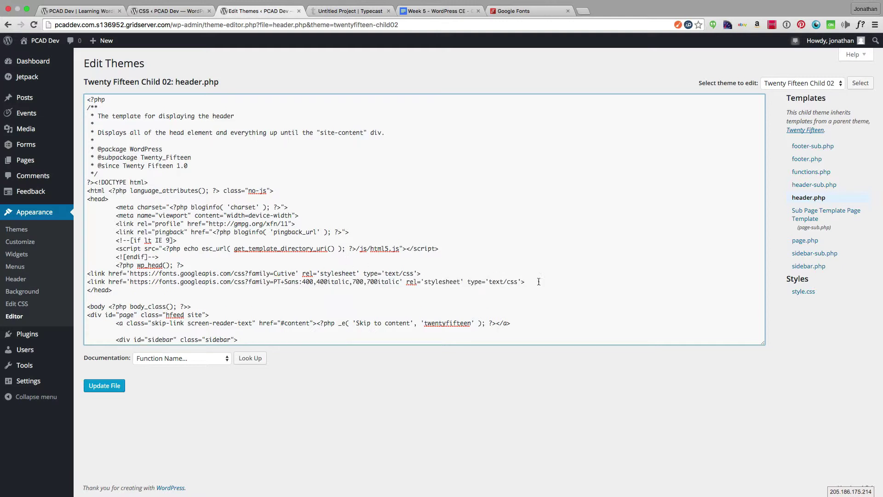
Step: Copy both Google font link lines in header.php and update the file
left_click_drag(539, 281, 84, 274)
key("super+c")
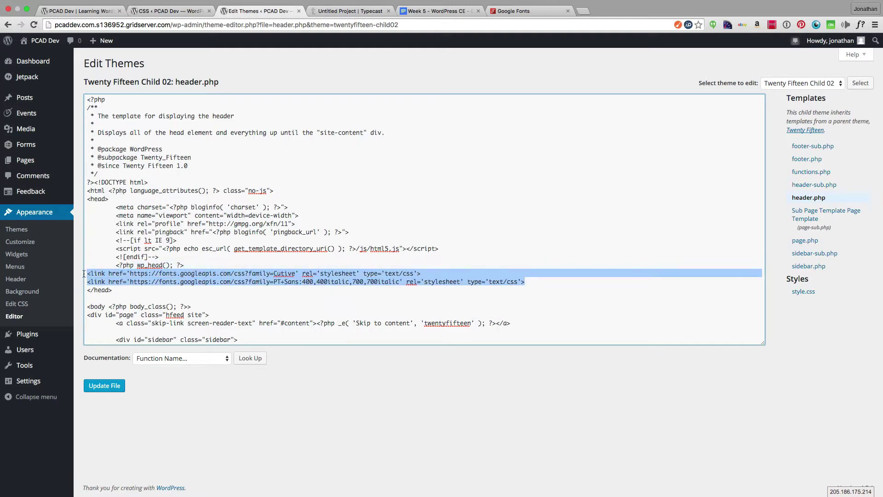
left_click(102, 385)
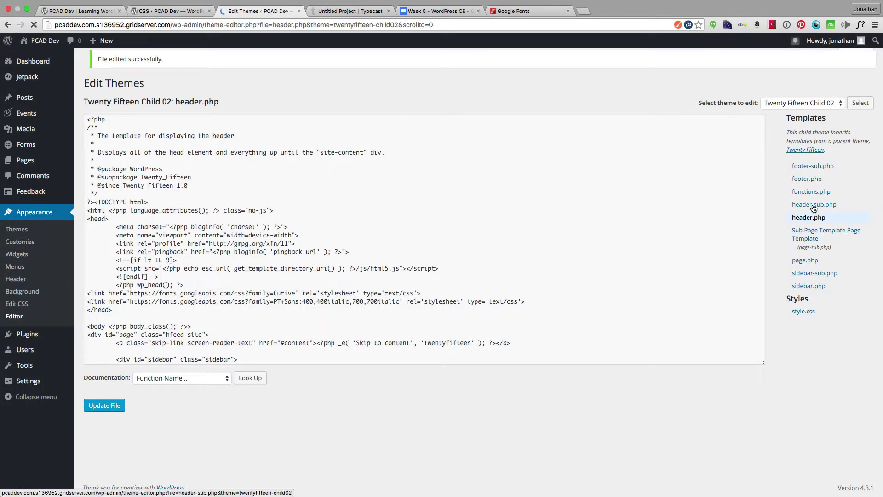
Step: In header-sub.php, replace the Lato font link with the copied Cutive and PT Sans links and update the file
left_click(815, 208)
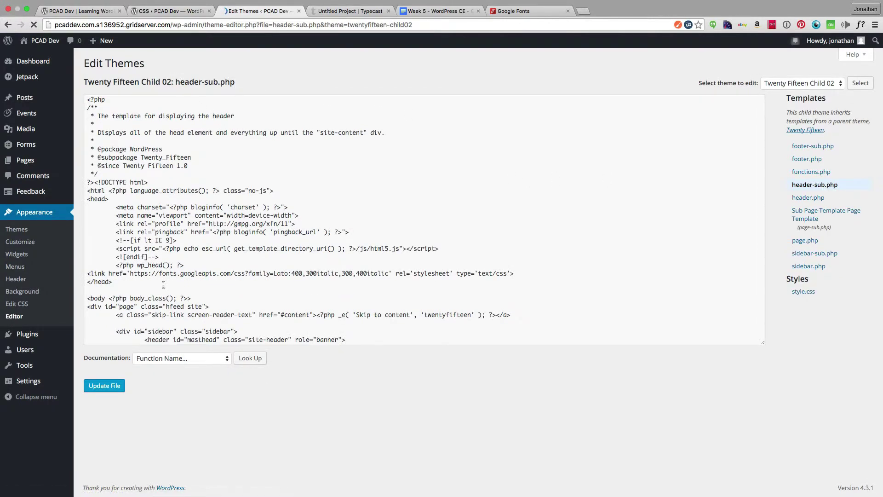
left_click_drag(92, 271, 529, 274)
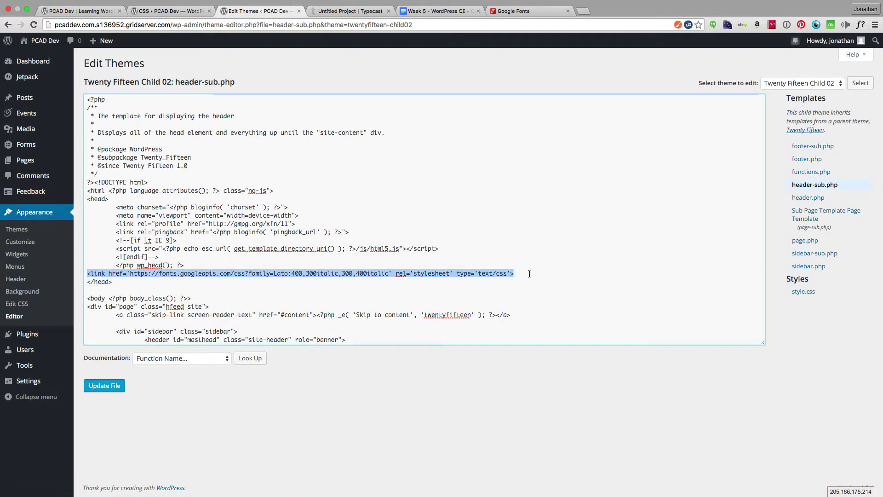
key("BackSpace")
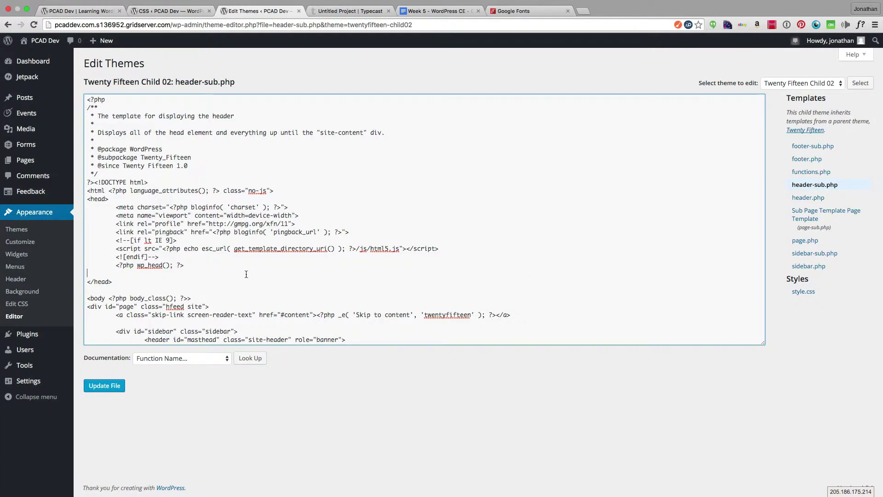
left_click_drag(87, 281, 131, 280)
left_click(87, 273)
key("super+v")
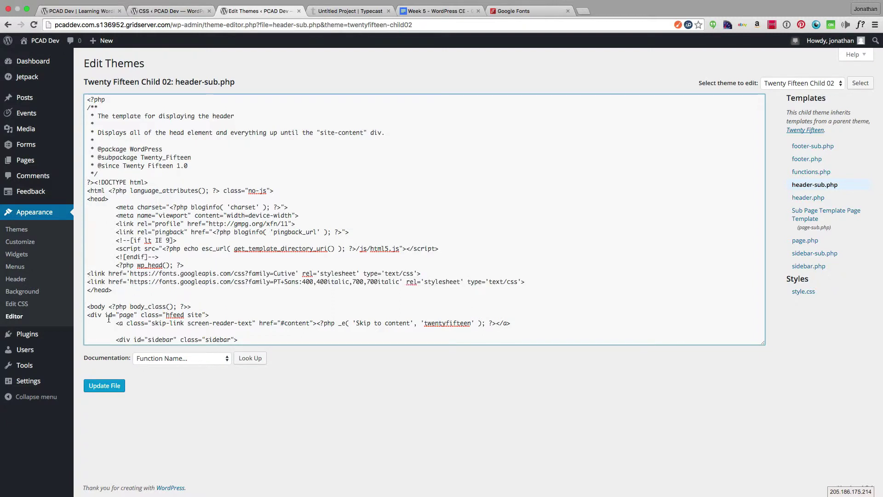
left_click(102, 386)
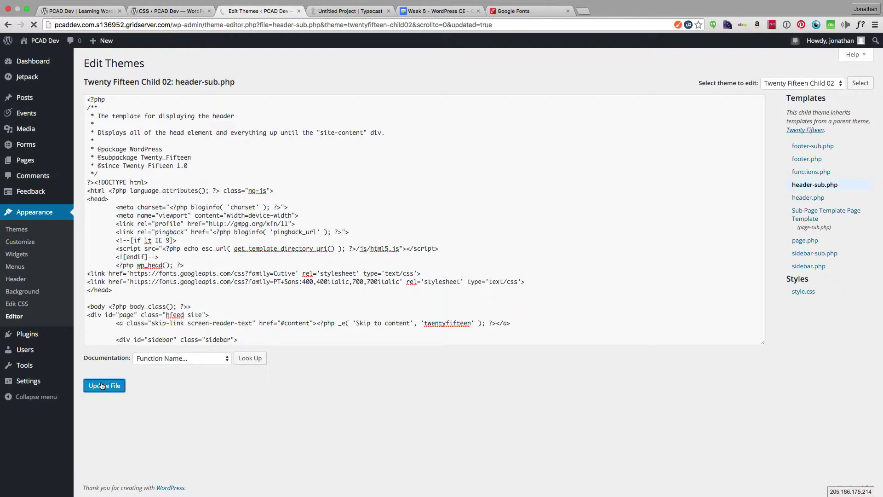
Step: Reload the PCAD Dev home page and check the font of the TYPE ON SCREEN heading
mouse_move(46, 42)
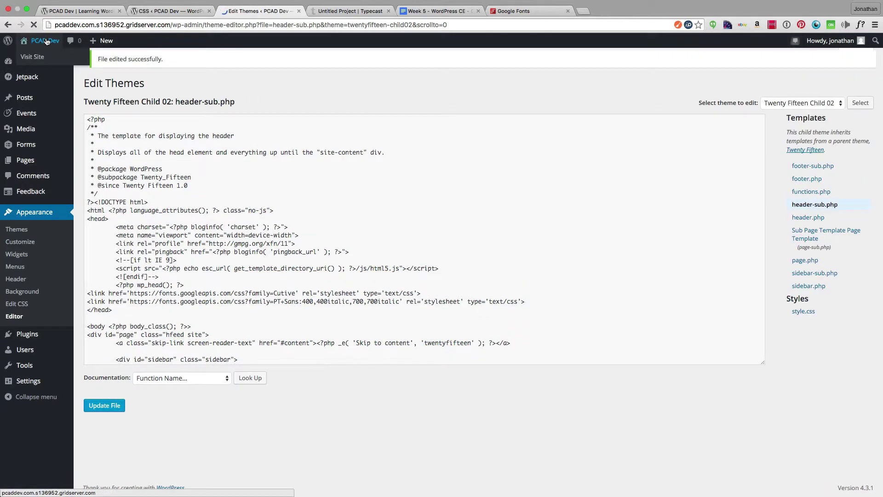
left_click(76, 11)
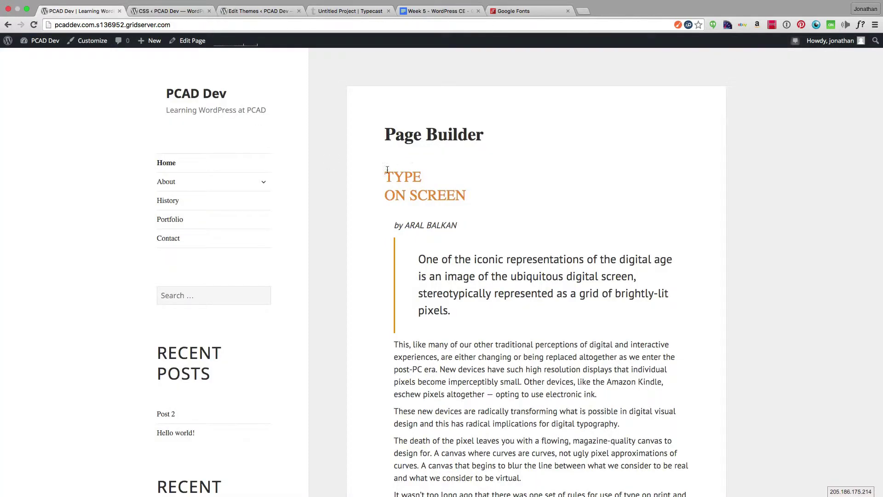
left_click_drag(385, 174, 472, 193)
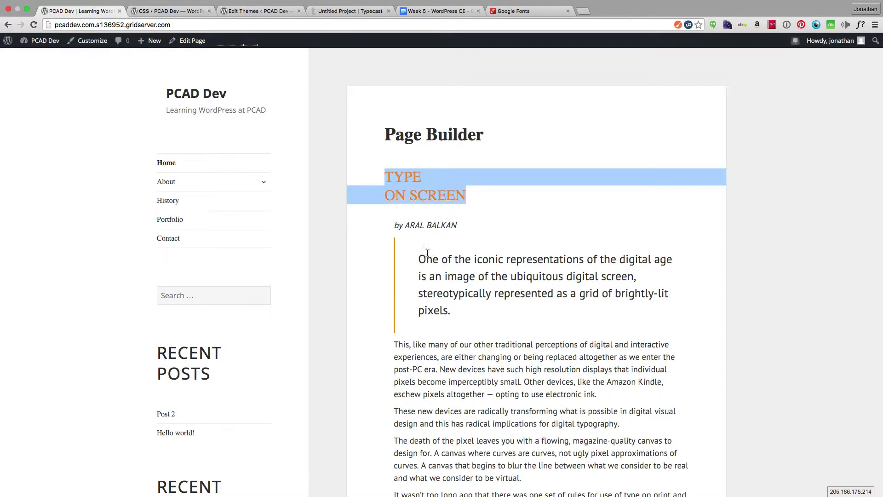
key("super+r")
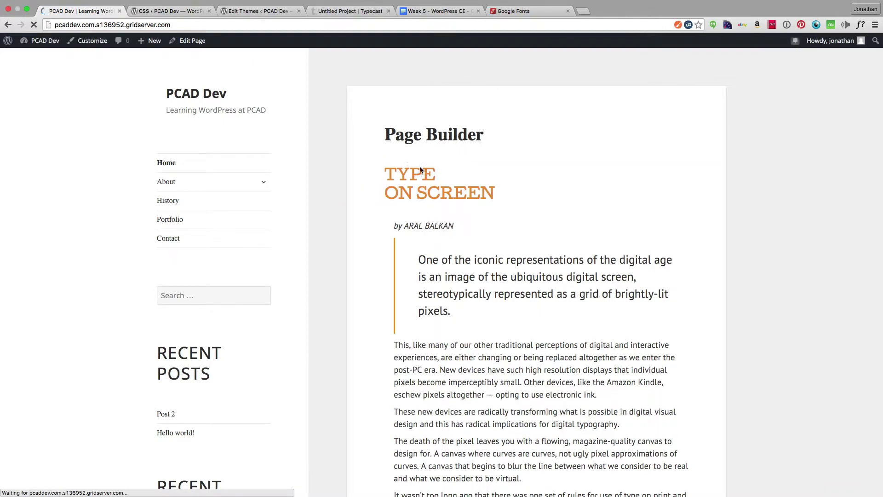
Step: Compare the heading, paragraph and blockquote fonts on the PCAD Dev home page with the Typecast article
left_click(346, 11)
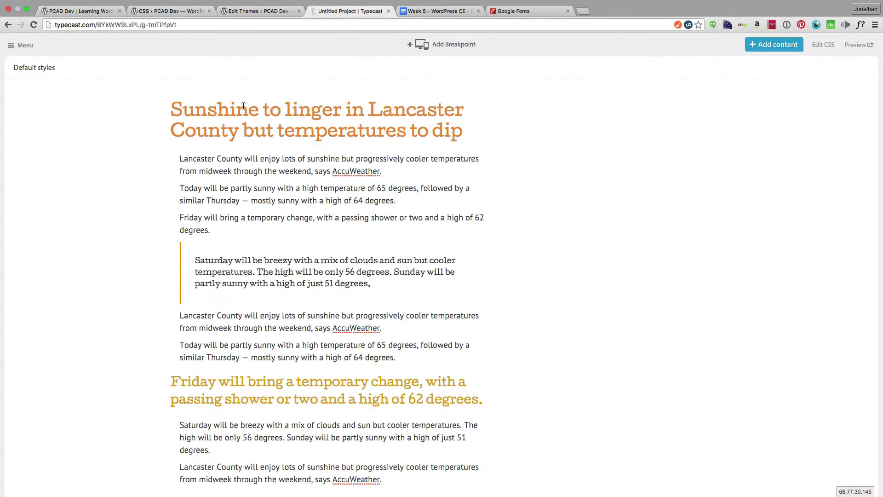
left_click(88, 11)
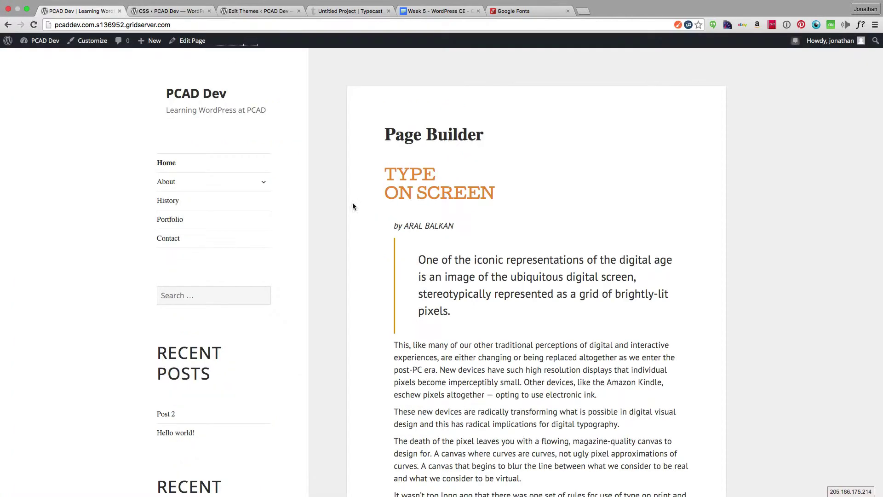
scroll(438, 374, "down", 2)
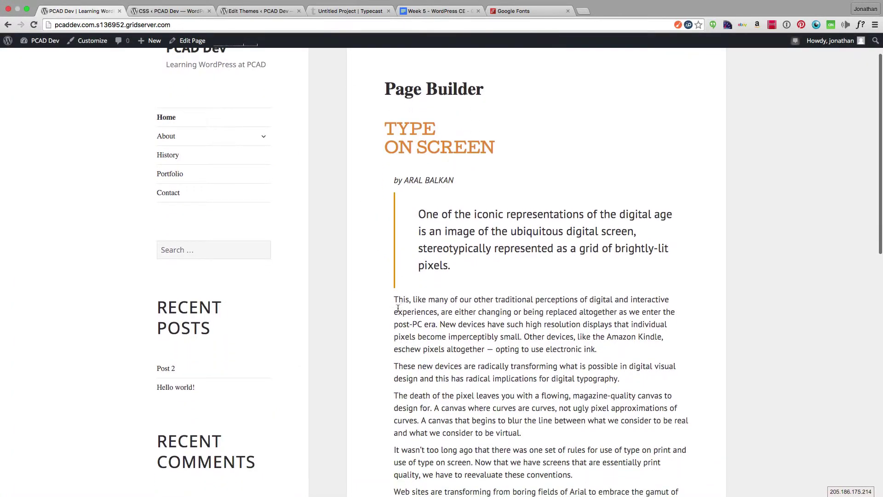
left_click_drag(393, 299, 597, 350)
left_click(502, 345)
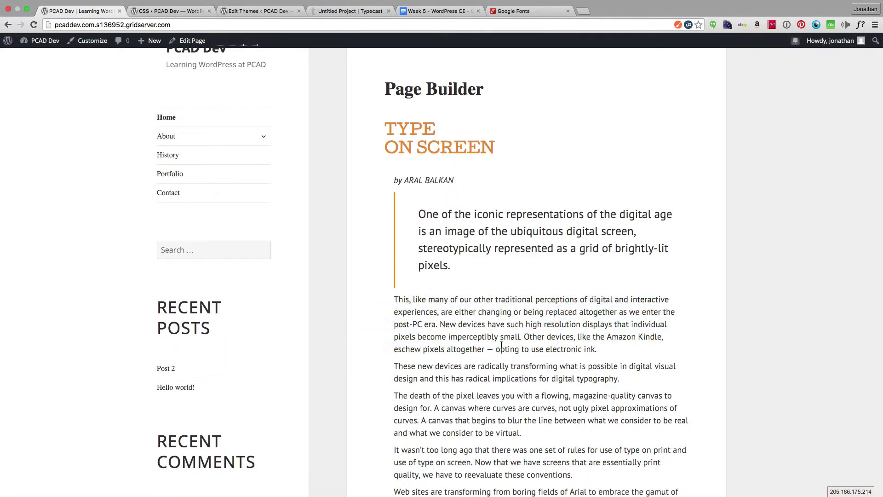
left_click(349, 11)
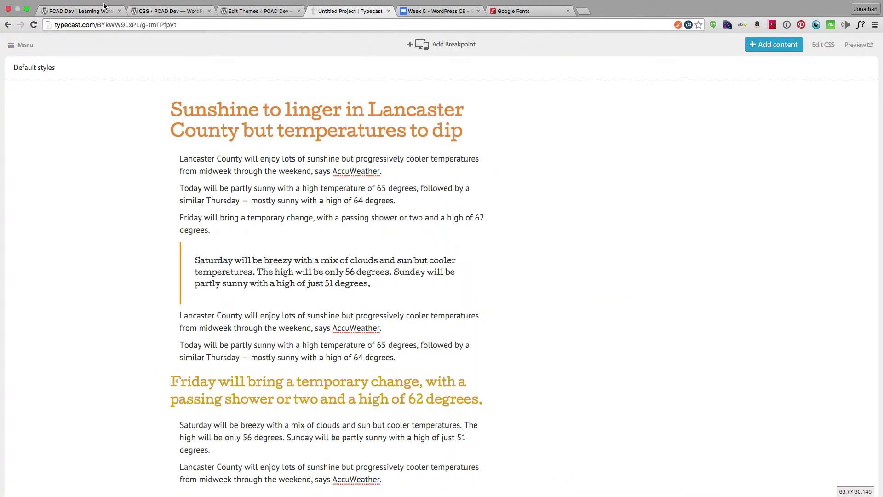
left_click(92, 11)
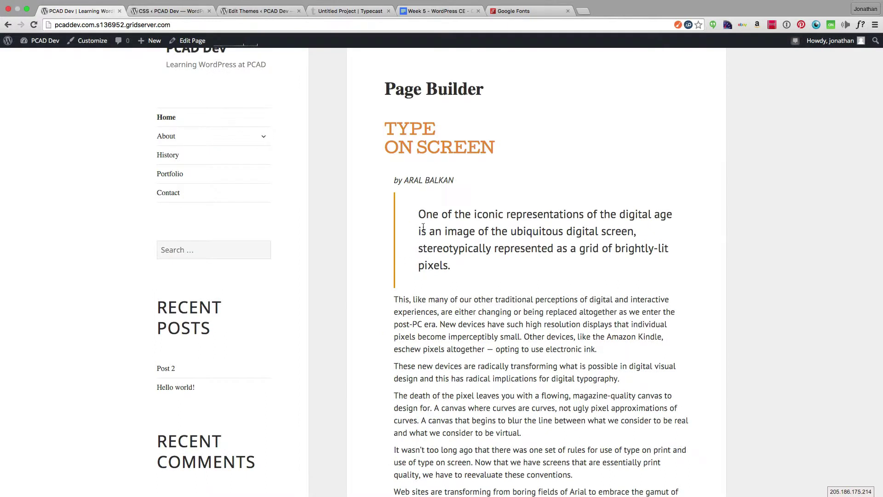
Step: Reload the PCAD Dev home page and inspect the blockquote text in the developer tools
key("super+r")
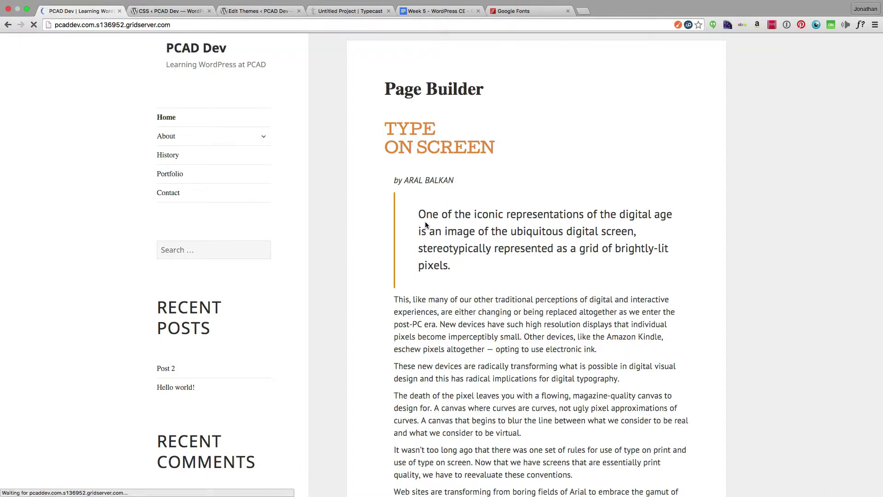
right_click(426, 224)
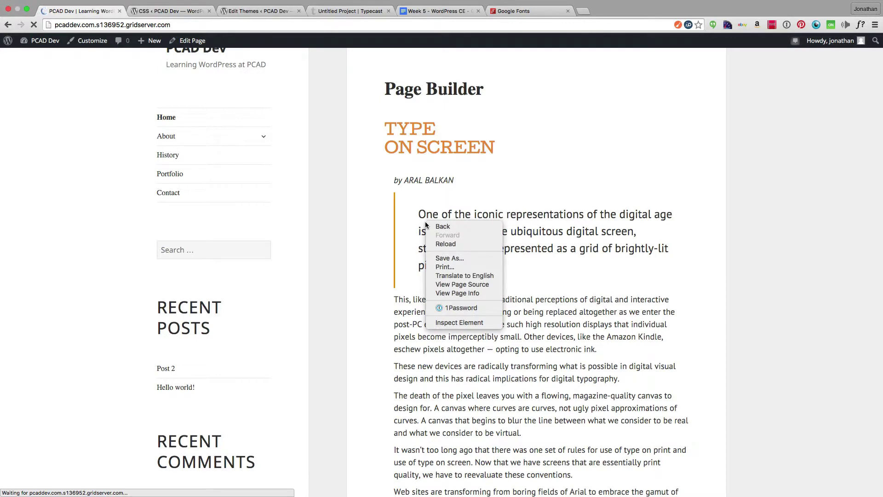
left_click(468, 324)
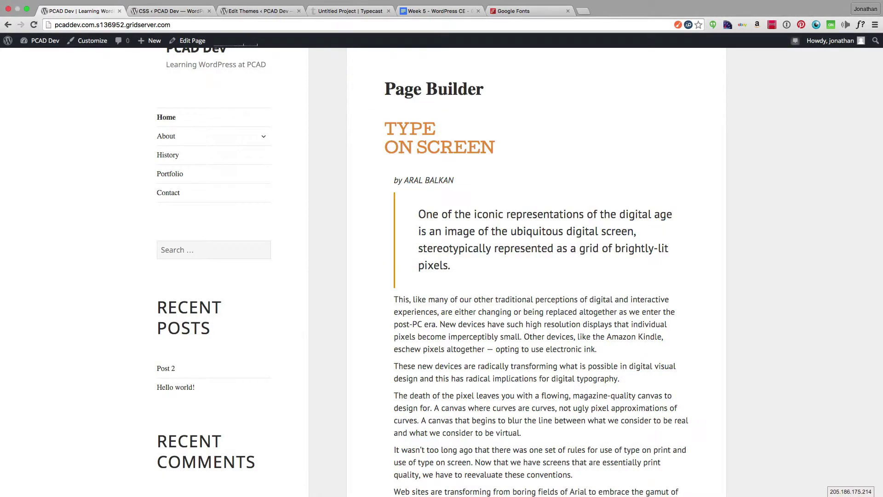
Step: Switch to the Typecast project and check the font settings of the article's blockquote
left_click(319, 11)
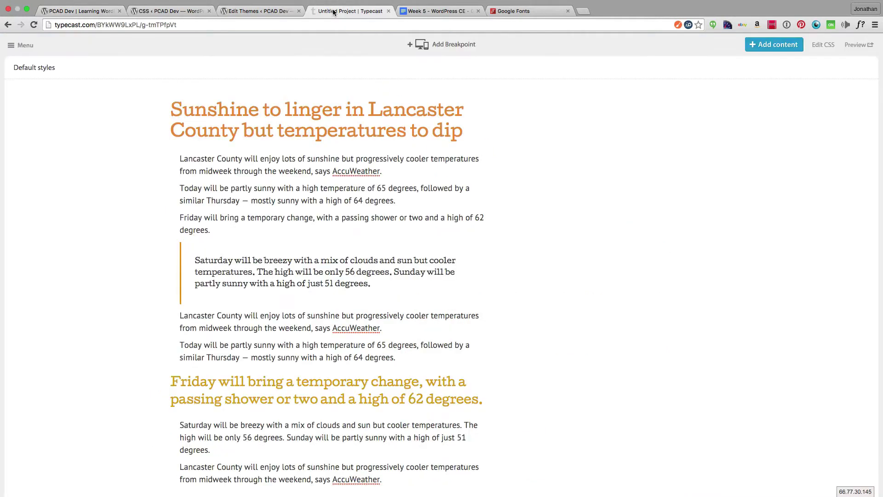
left_click(217, 274)
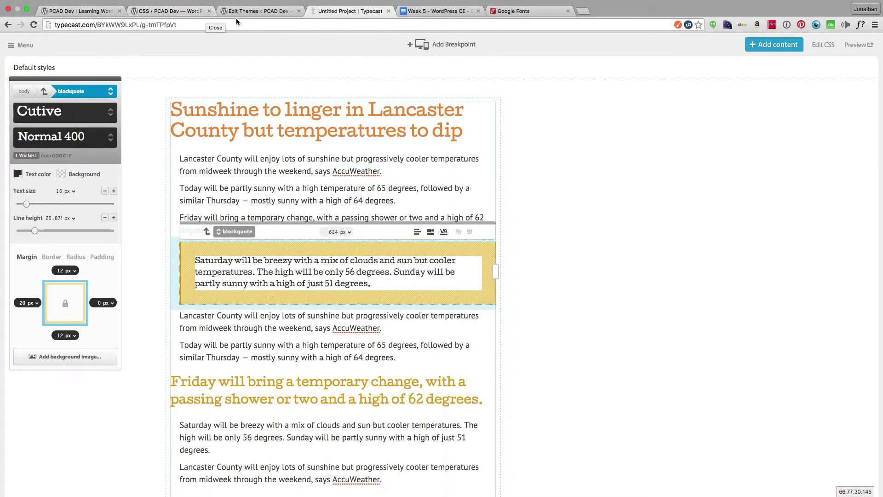
left_click(247, 14)
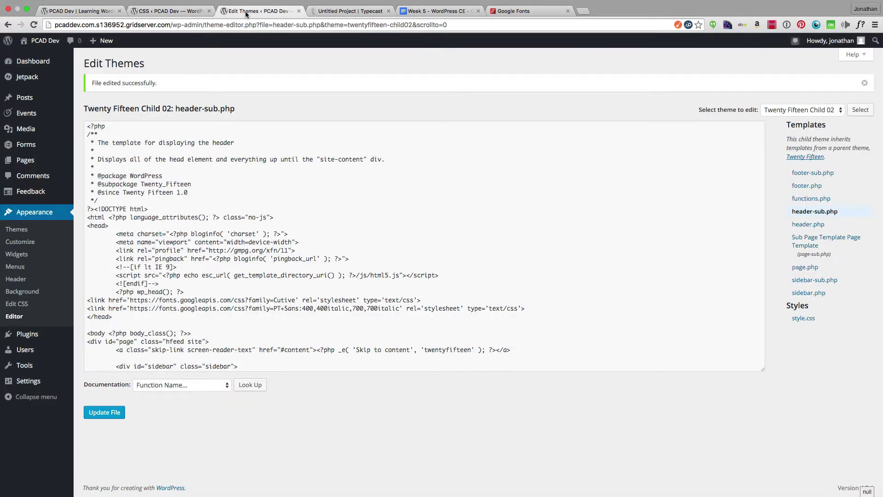
Step: Open the PCAD Dev home page for editing in a new tab and examine the blockquote's HTML source
left_click(92, 11)
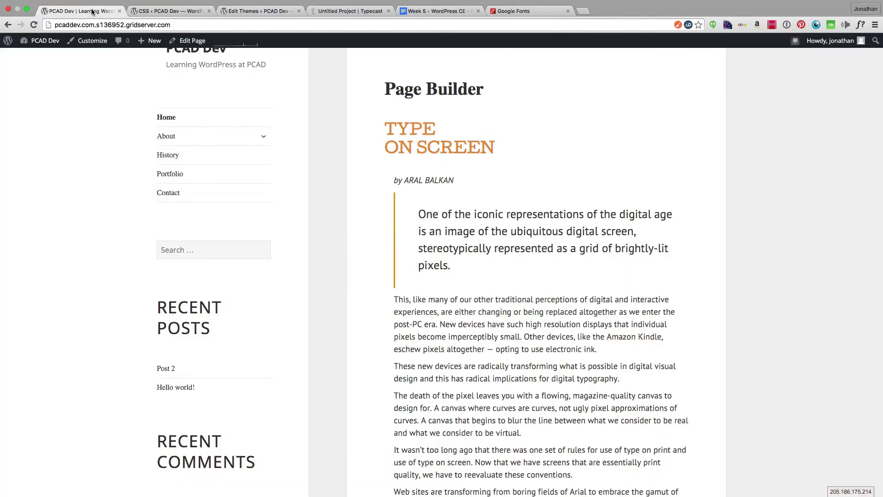
left_click(183, 42, "super")
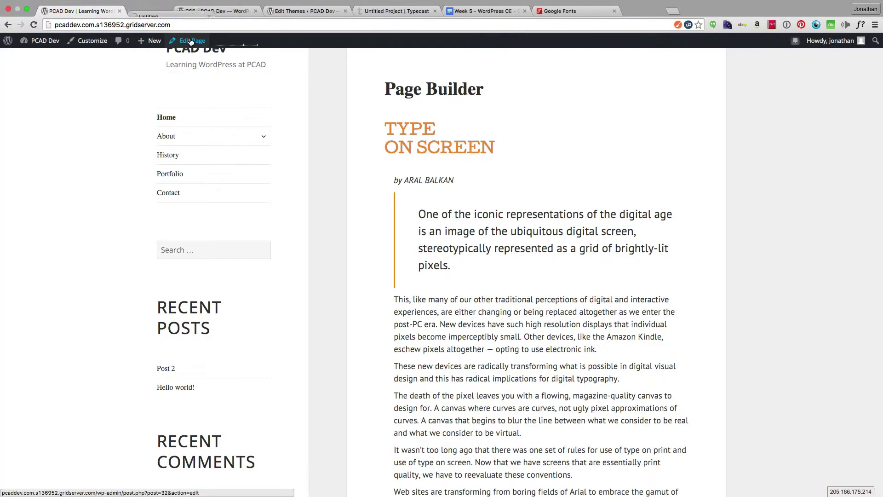
left_click(156, 11)
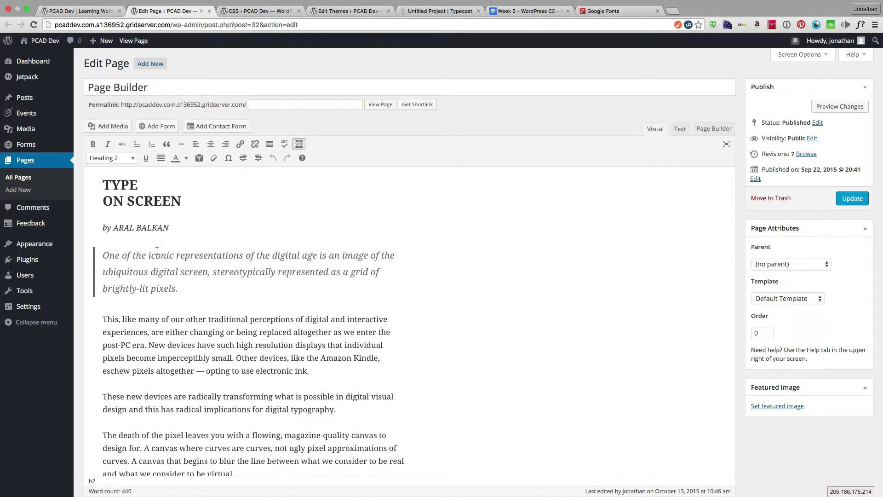
left_click(122, 255)
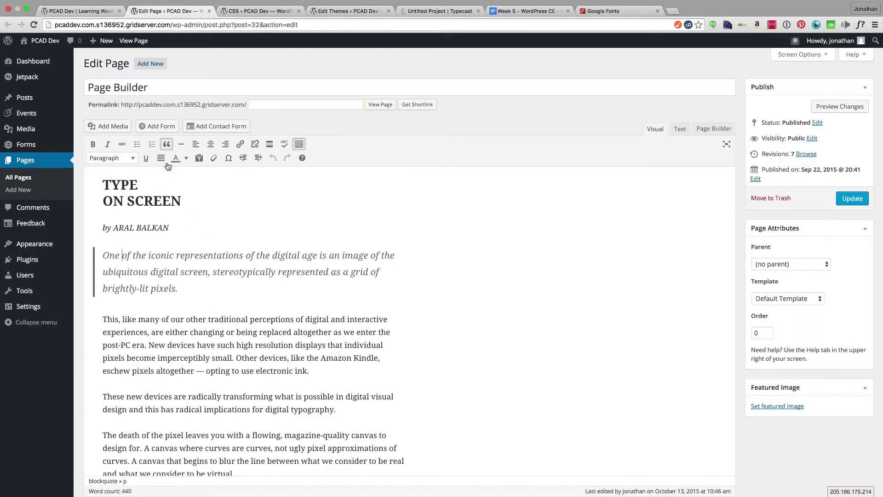
left_click(674, 134)
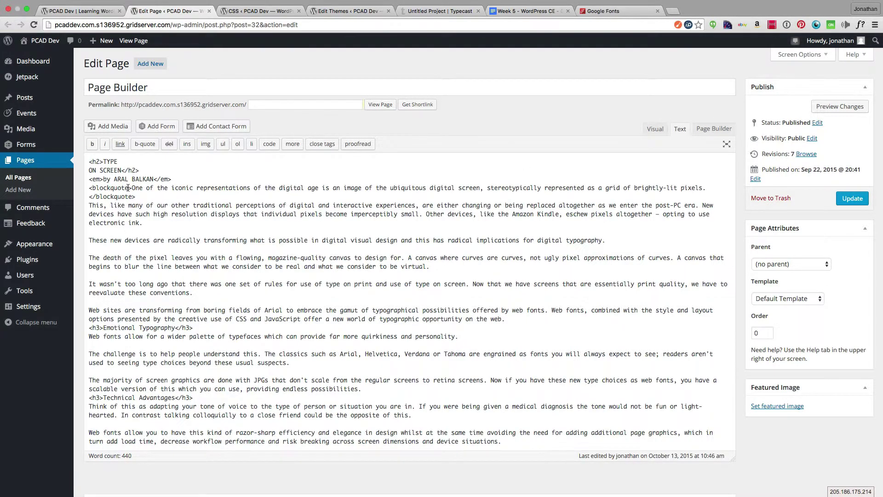
Step: In the CSS Stylesheet Editor, duplicate the blockquote rule directly below itself and change the copy's selector to blockquote p
left_click(244, 11)
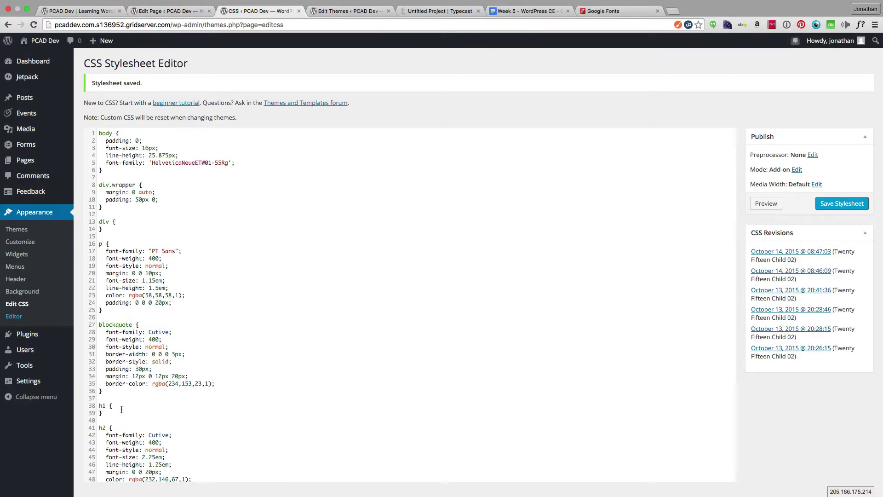
left_click_drag(112, 390, 96, 320)
key("ctrl+c")
key("Right")
key("Return")
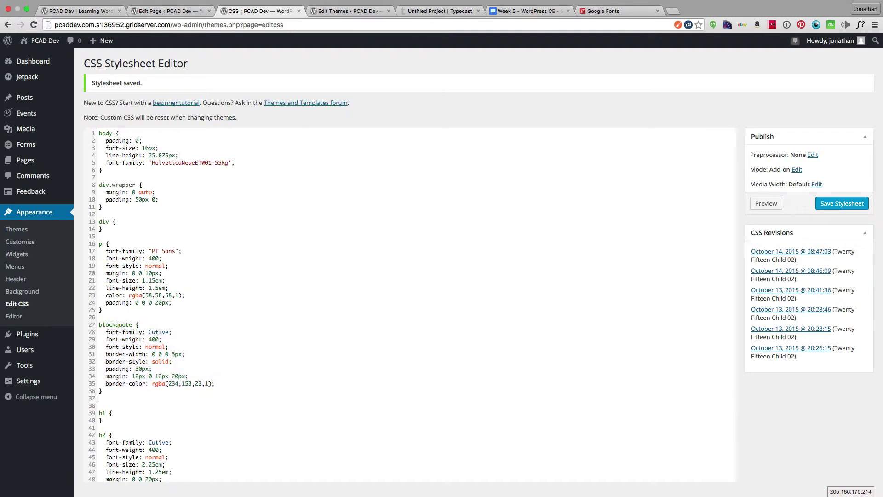
key("ctrl+v")
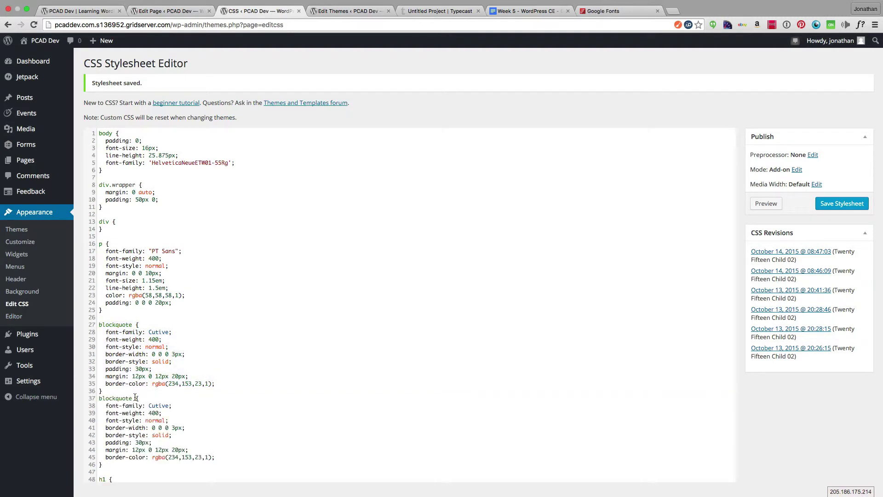
left_click(137, 399)
type("p")
Step: Delete the border-width, border-style, padding, margin and border-color declarations from the blockquote p rule and save the stylesheet
triple_click(150, 427)
key("BackSpace")
triple_click(150, 427)
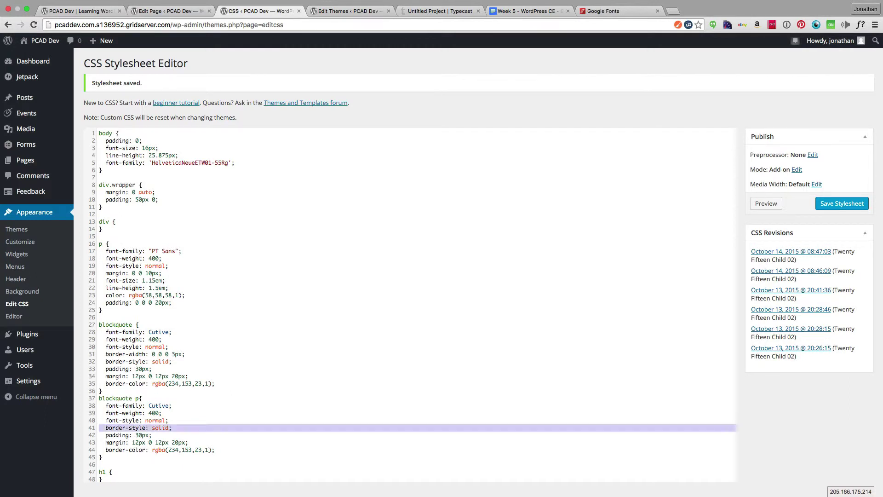
key("BackSpace")
triple_click(149, 427)
key("BackSpace")
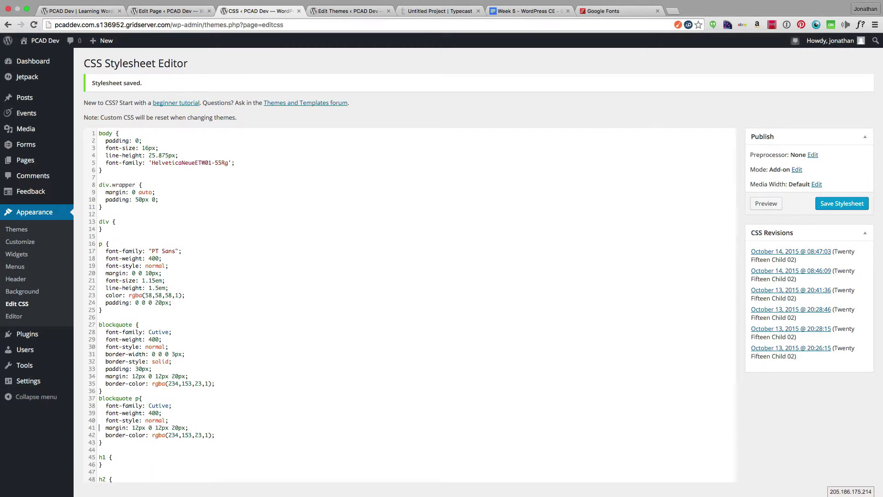
triple_click(149, 428)
key("BackSpace")
triple_click(149, 427)
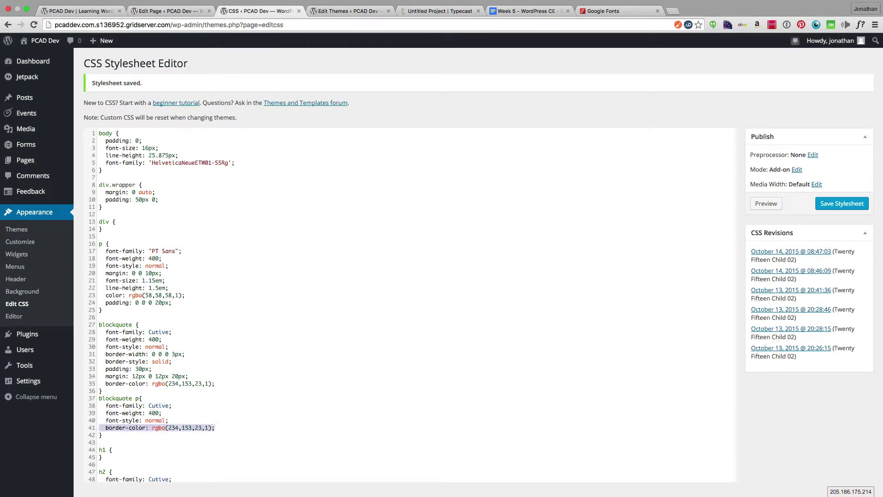
key("BackSpace")
key("BackSpace")
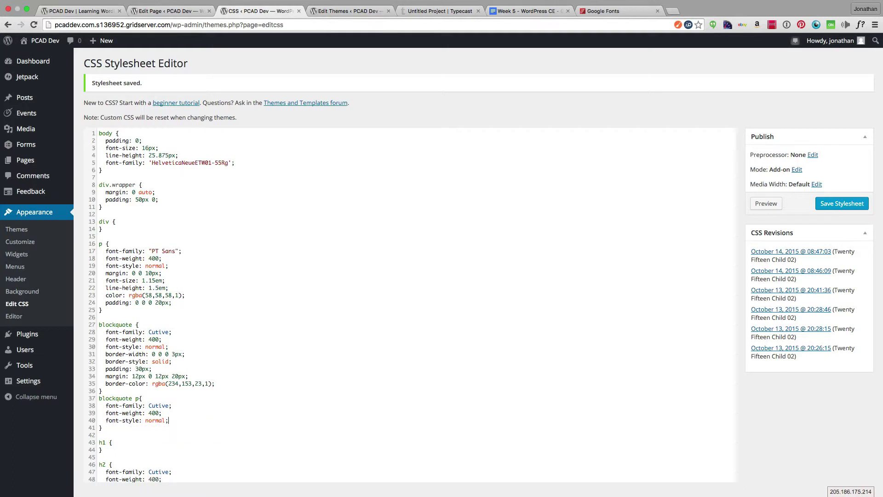
left_click(832, 208)
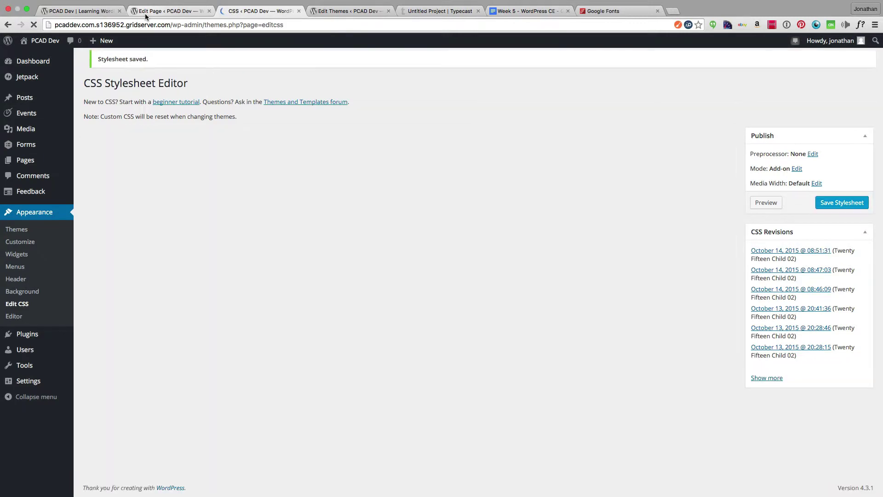
Step: Reload the PCAD Dev home page and check the blockquote, paragraph and heading fonts down the whole page
left_click(92, 11)
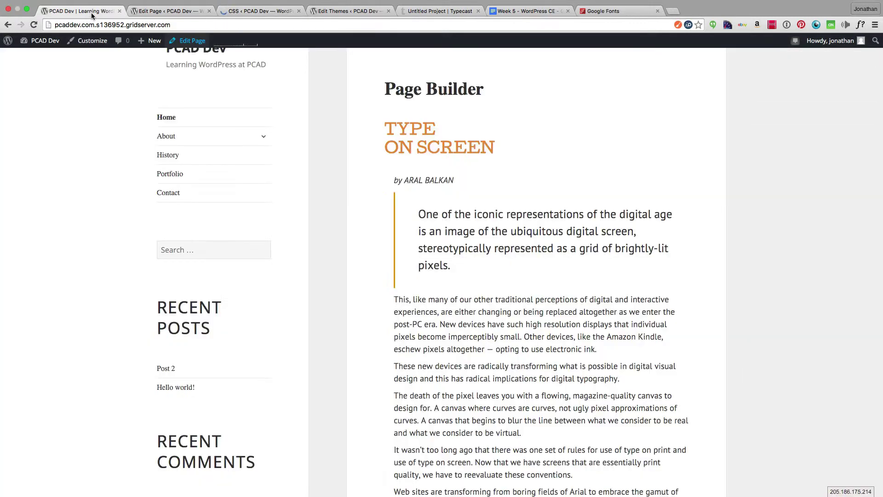
key("super+r")
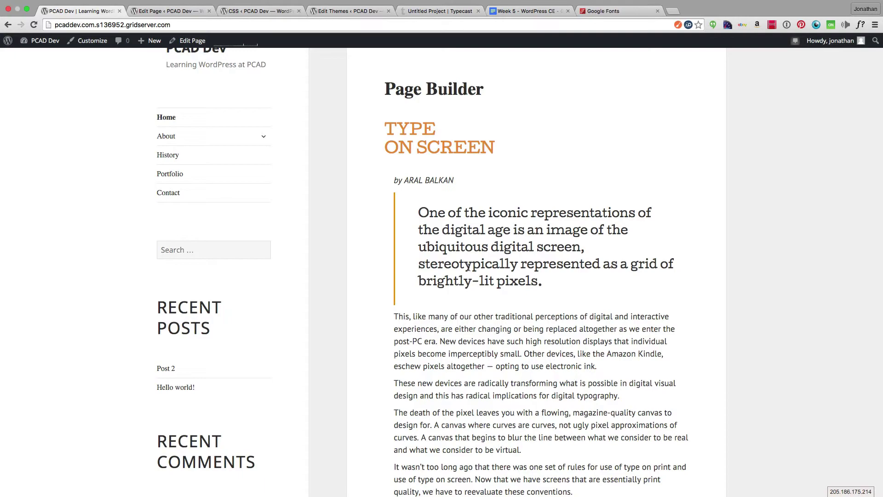
scroll(360, 374, "down", 5)
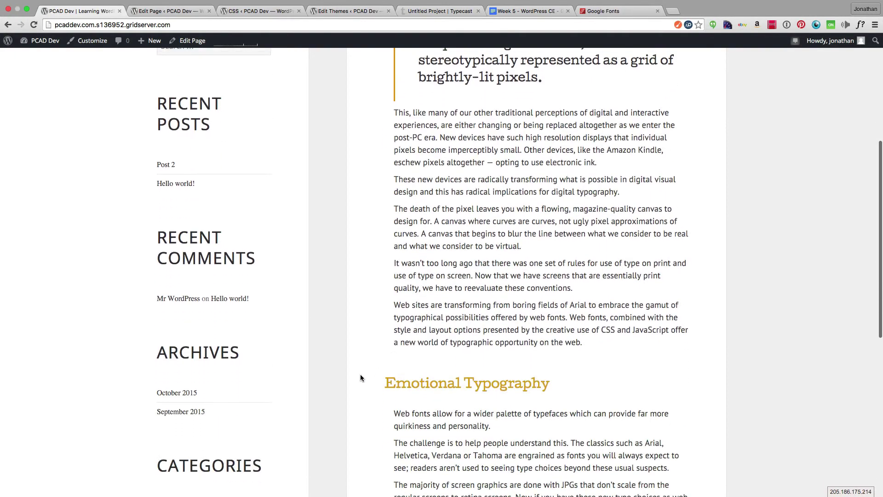
scroll(360, 375, "down", 10)
scroll(360, 375, "up", 15)
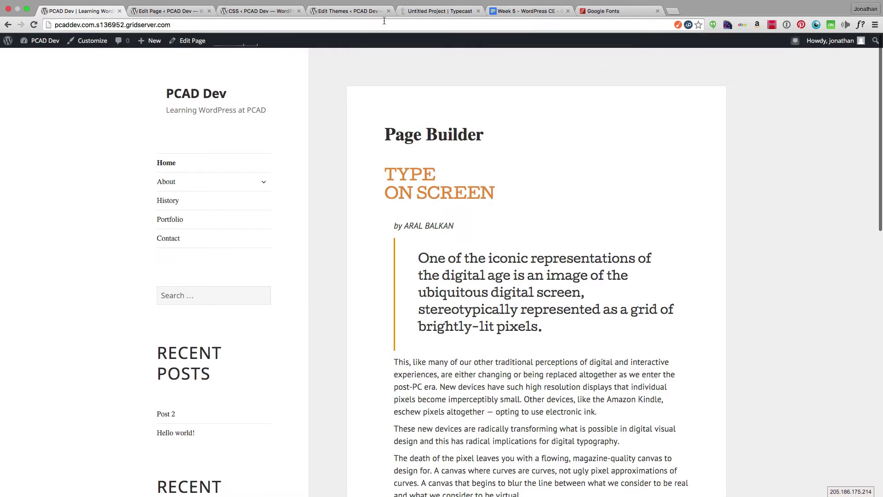
Step: Review the Typecast article's styling and the PT Sans embed code on Google Fonts
left_click(421, 11)
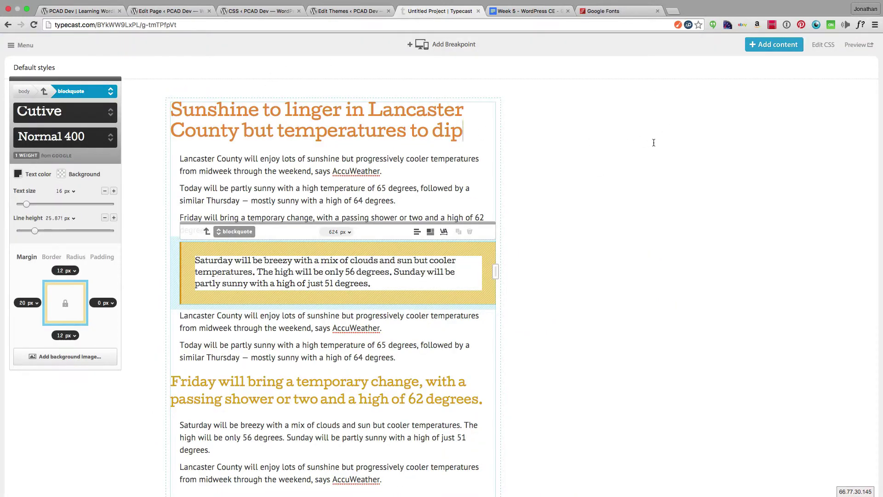
left_click(153, 379)
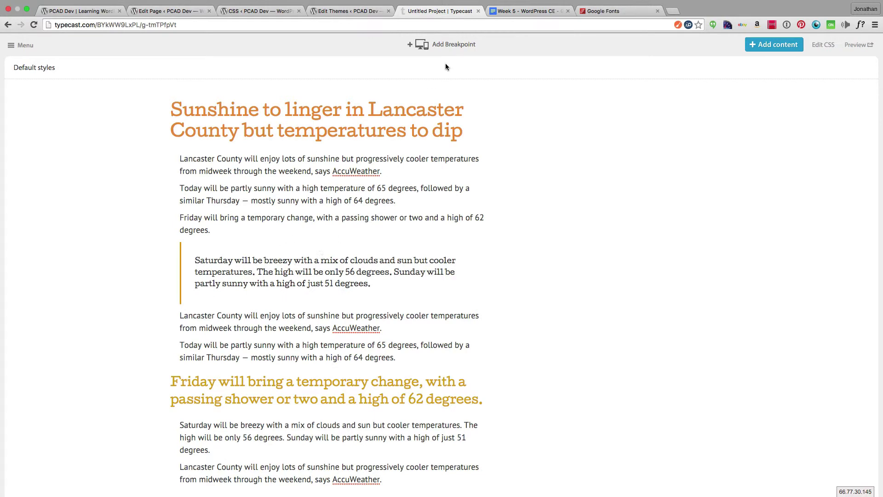
left_click(613, 12)
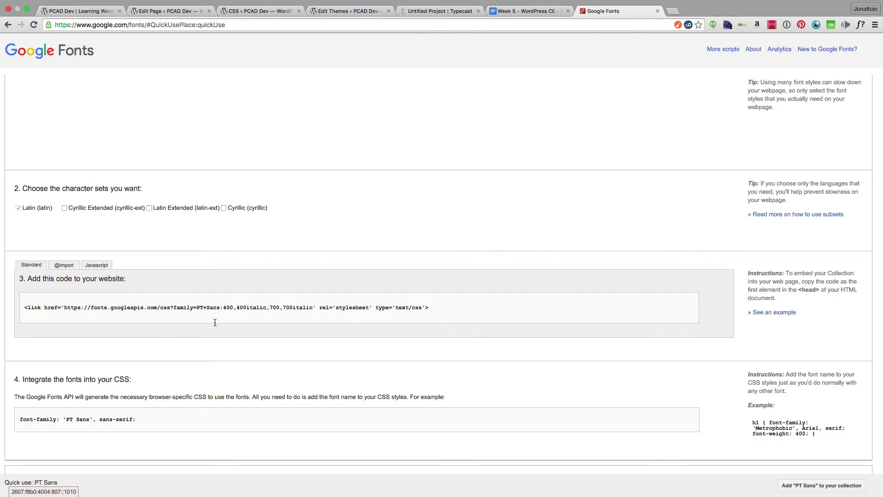
Step: Back in the Typecast project, view the font choices for the article's main h2 heading, then close and deselect it
left_click(424, 16)
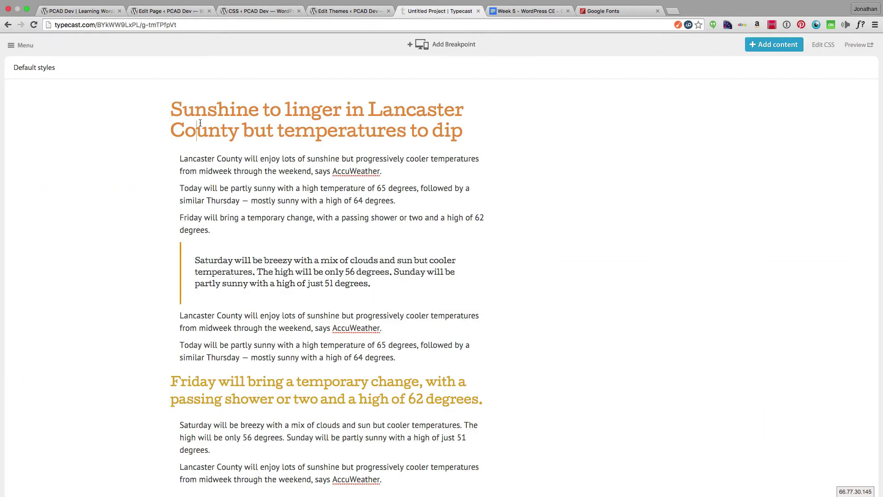
left_click(173, 137)
left_click(42, 119)
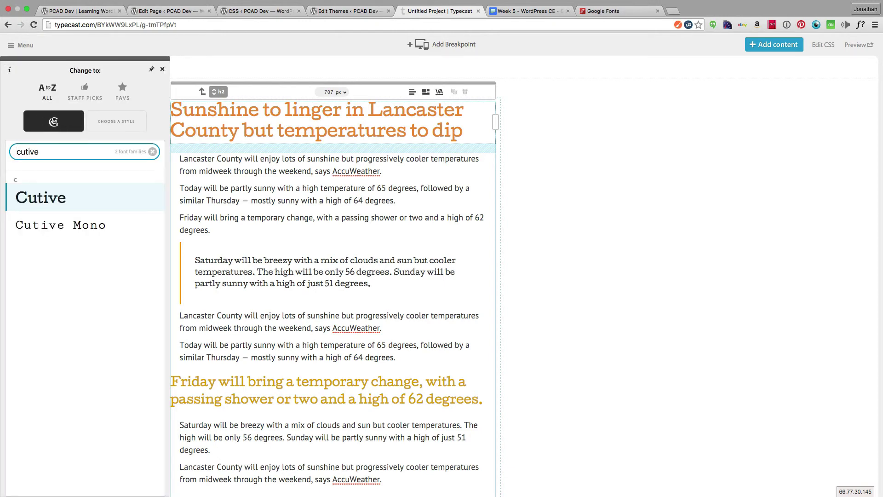
left_click(162, 69)
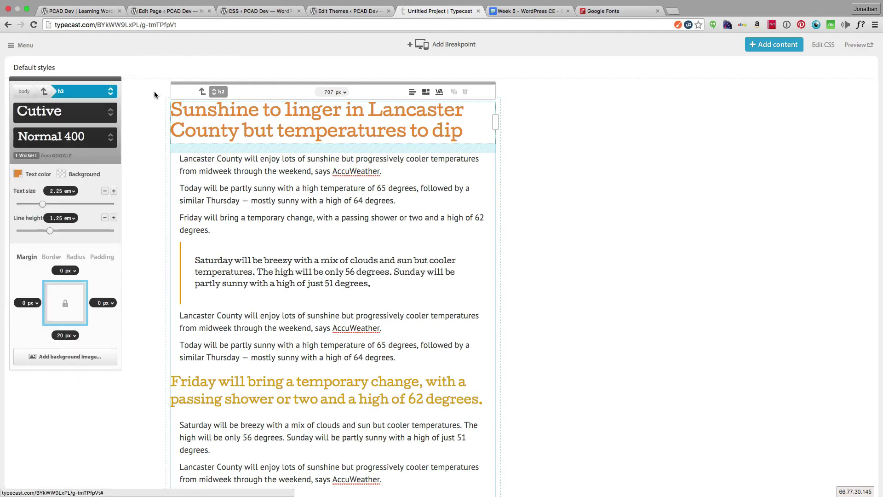
left_click(148, 117)
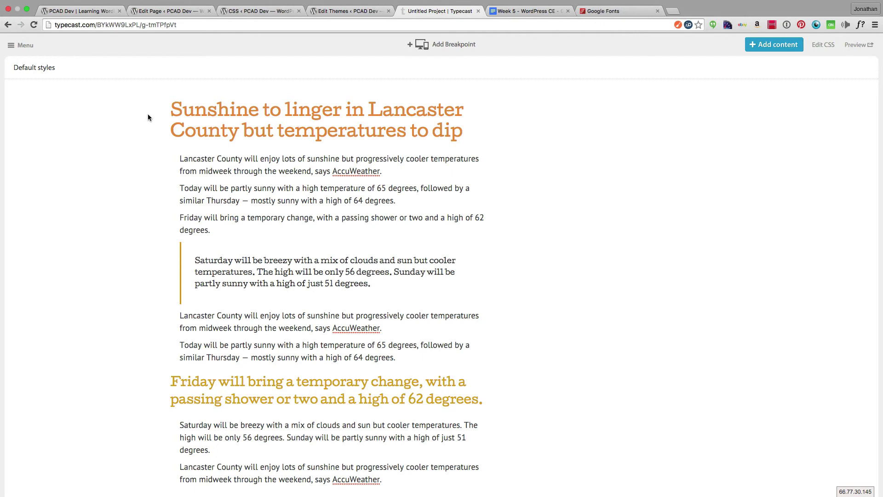
mouse_move(527, 2)
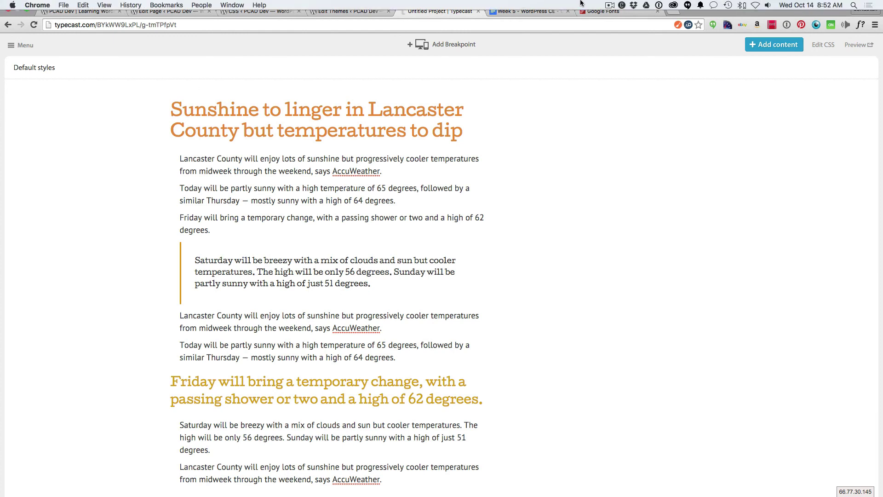
left_click(609, 5)
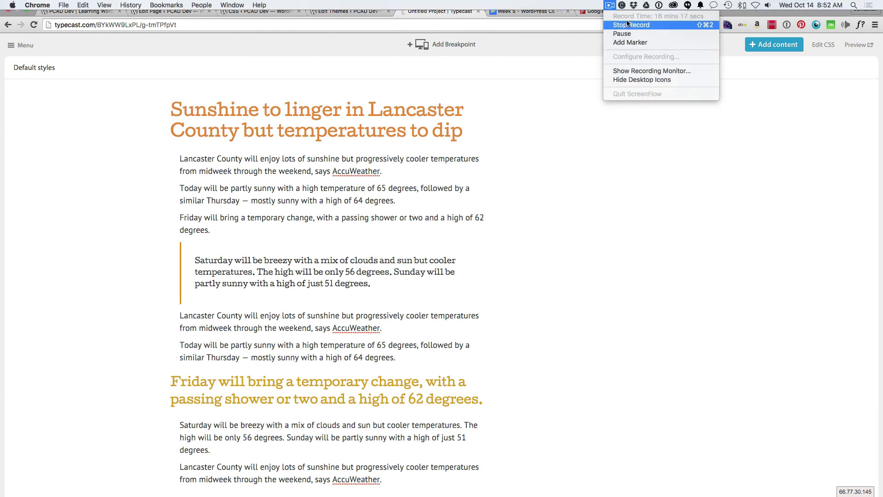